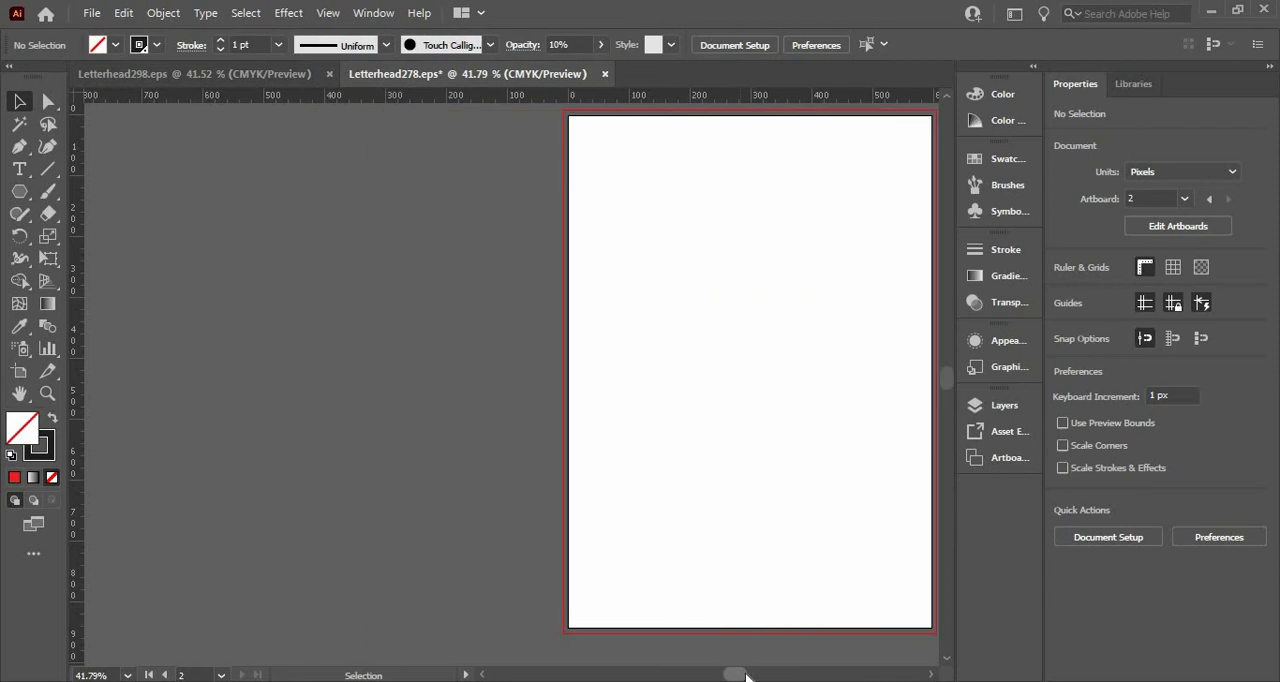
# Draw a six-sided polygon about 100 px wide on the empty canvas left of the page.
pyautogui.click(19, 191)
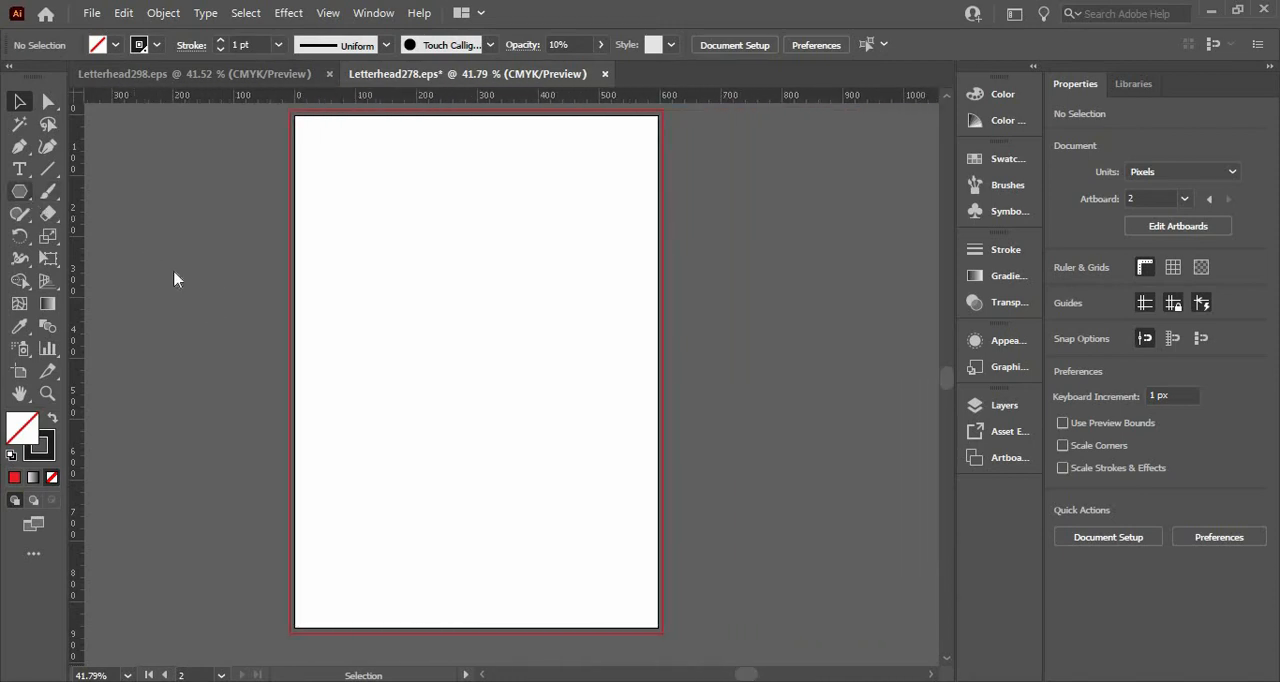
pyautogui.click(228, 297)
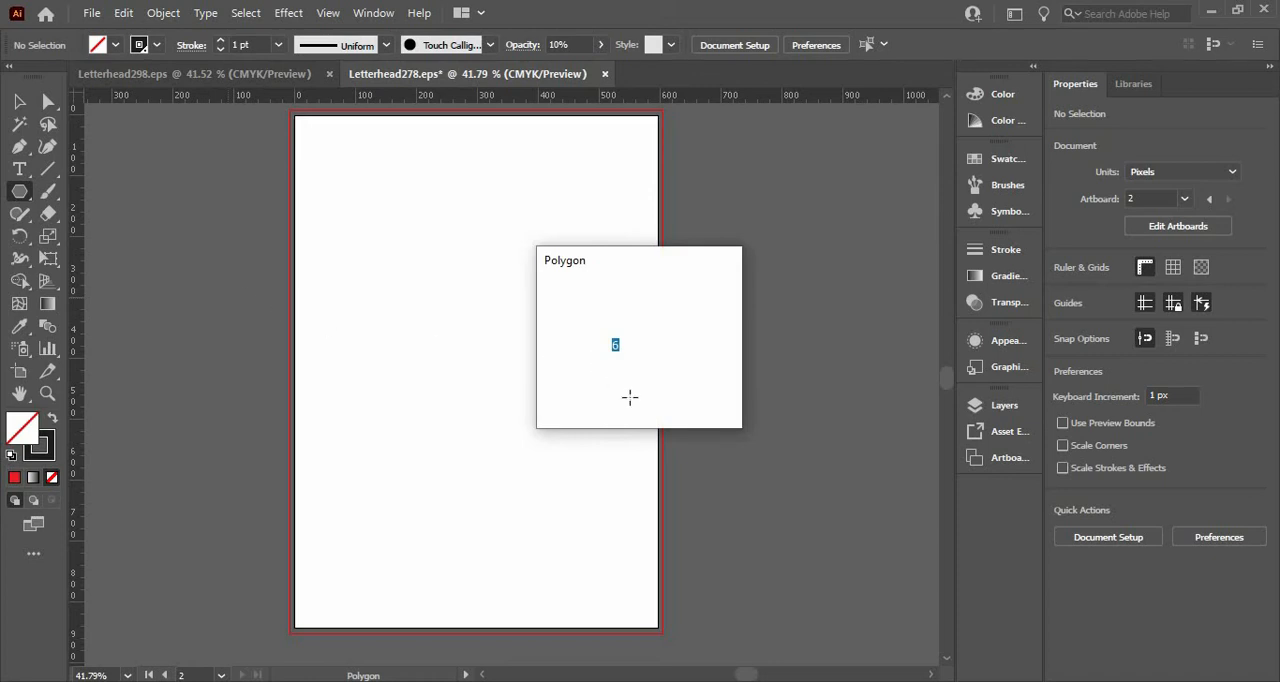
pyautogui.click(599, 388)
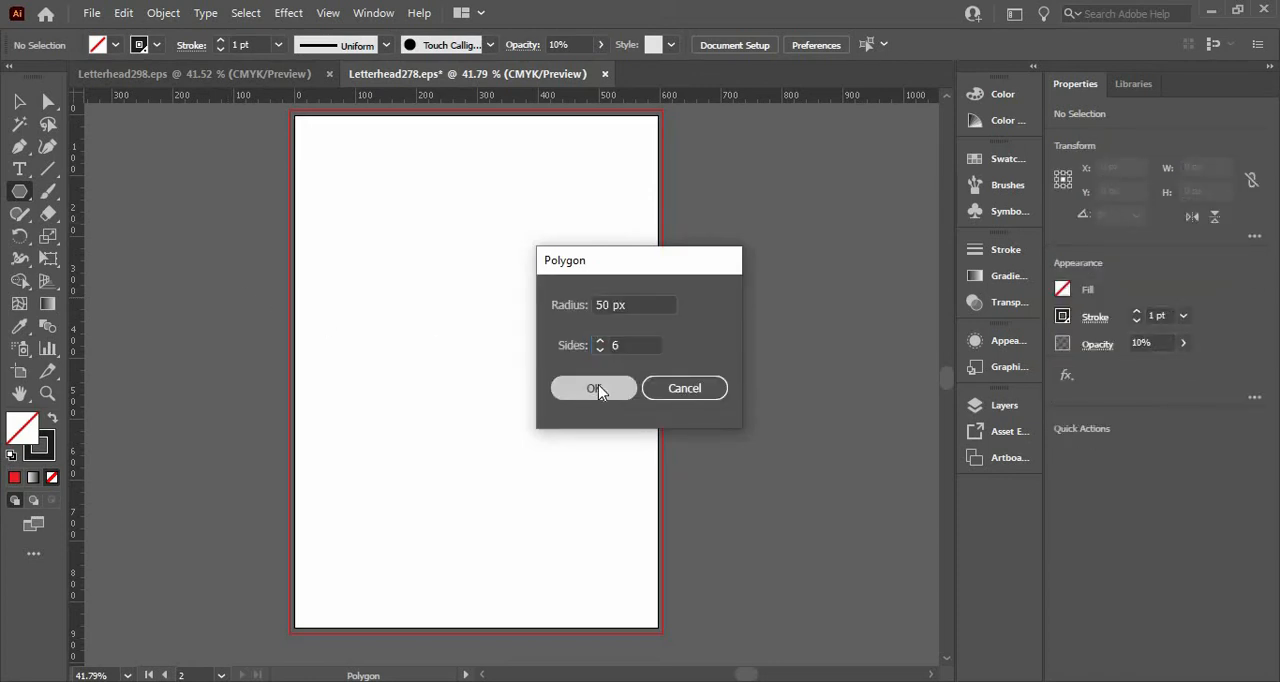
pyautogui.click(20, 103)
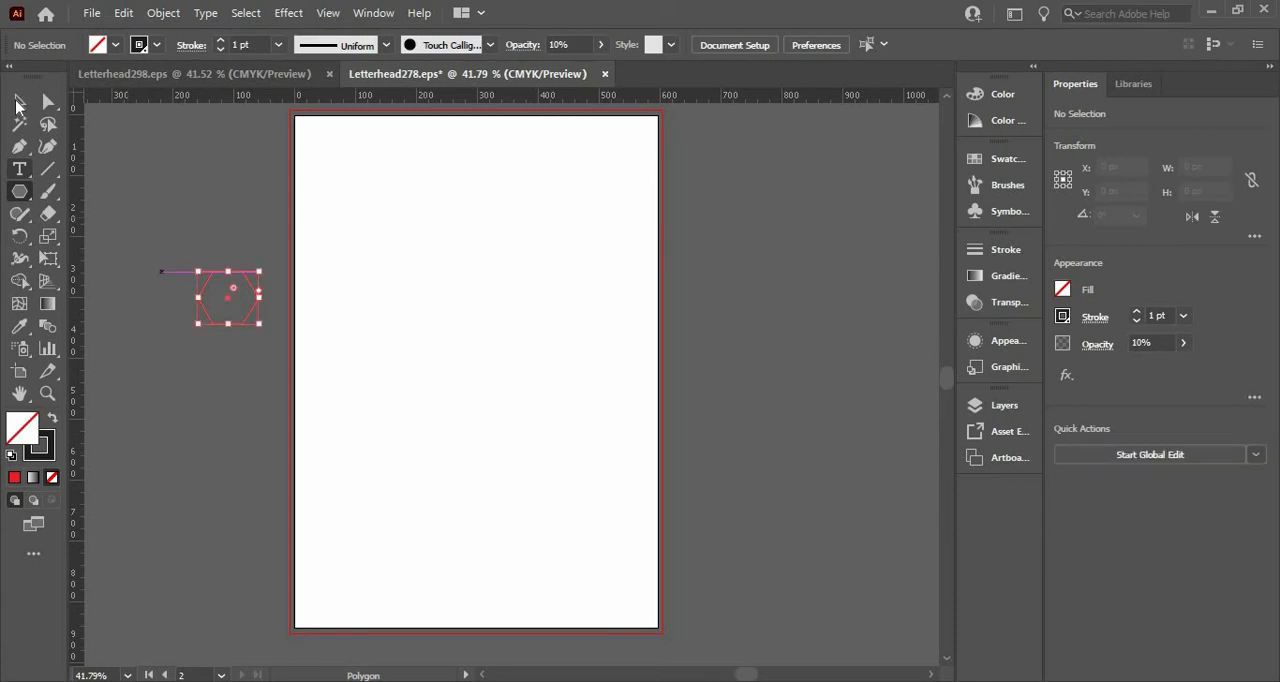
pyautogui.click(220, 296)
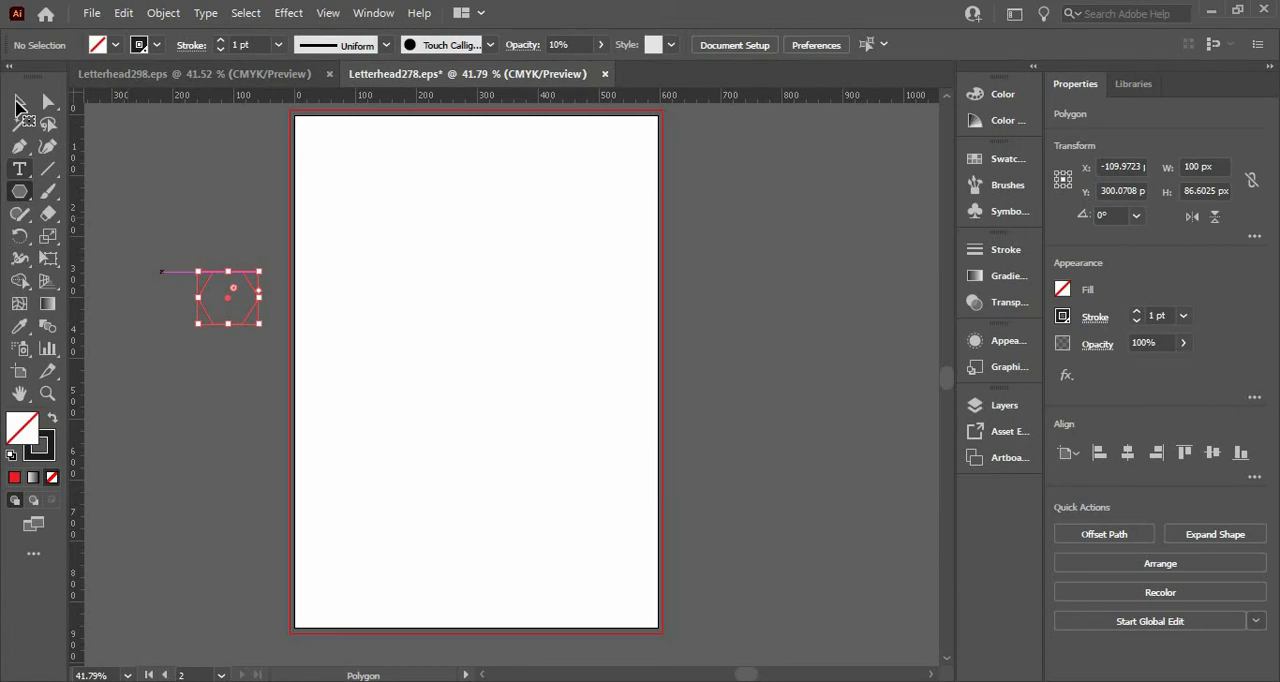
# Duplicate the hexagon 50 px to the right so the copy's left corner sits on the original's center.
pyautogui.click(20, 104)
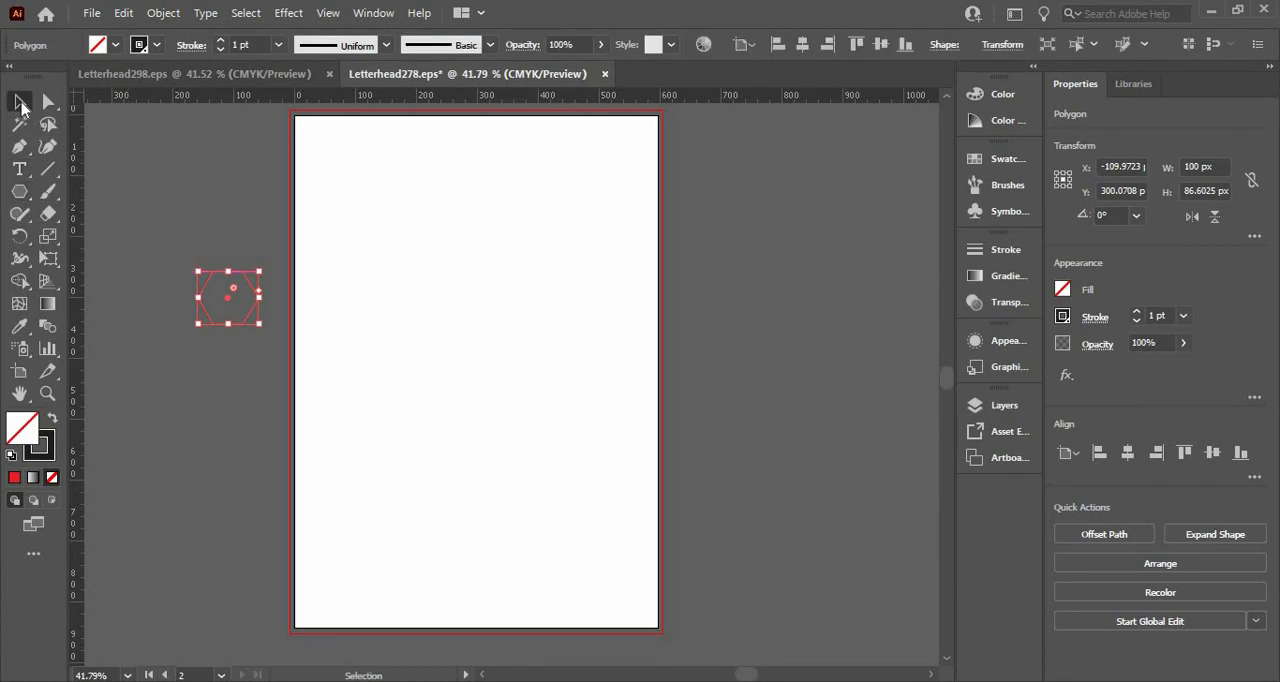
pyautogui.rightClick(240, 299)
pyautogui.moveTo(240, 299); pyautogui.dragTo(258, 303)
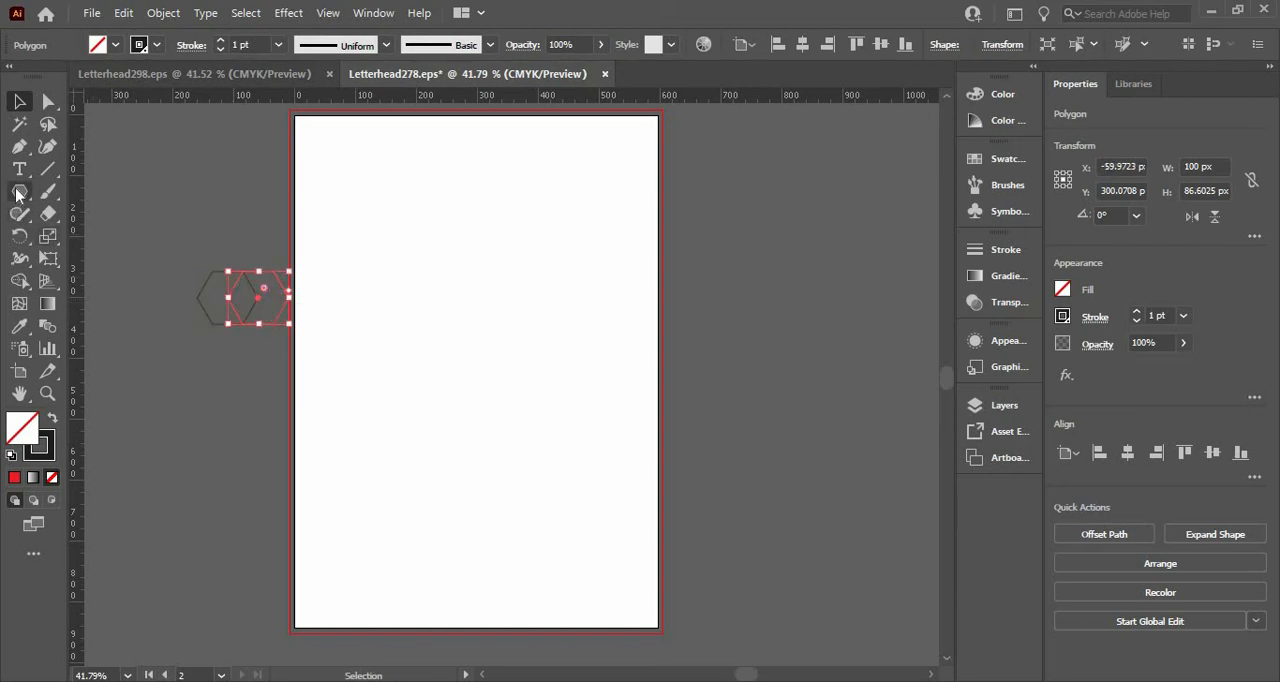
# Create a copy of the right hexagon rotated 30° about its left corner point.
pyautogui.click(19, 235)
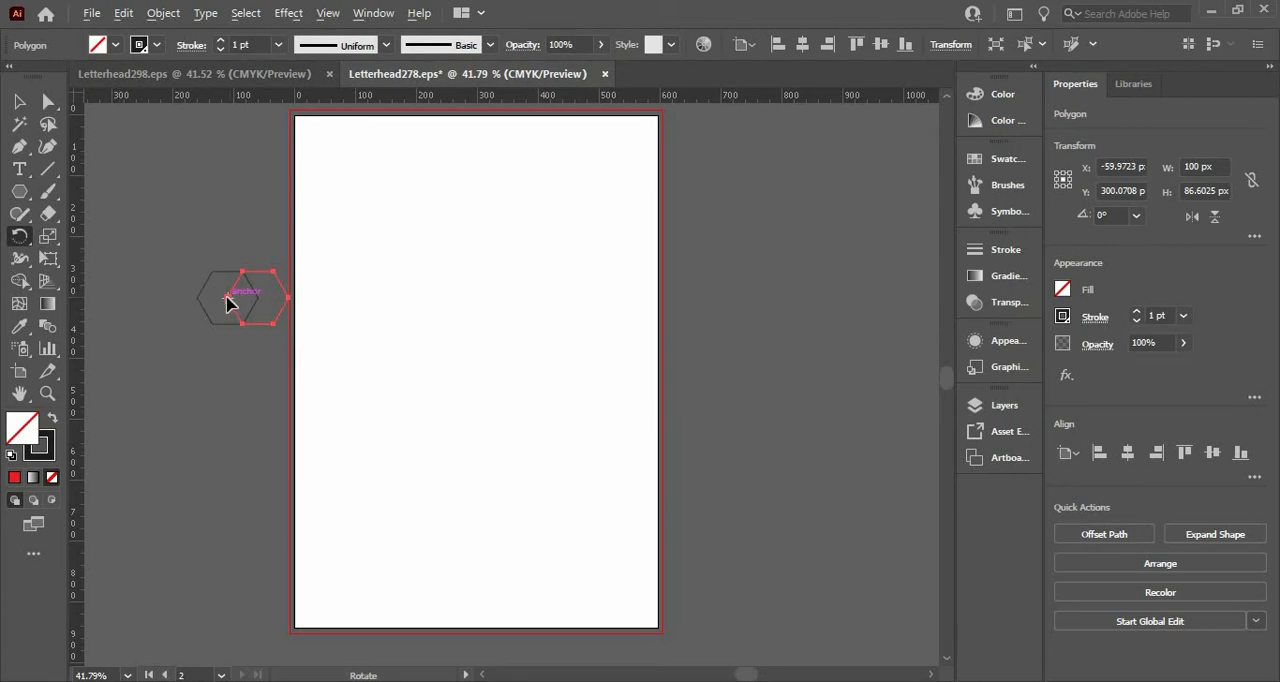
pyautogui.moveTo(227, 303); pyautogui.dragTo(342, 276)
pyautogui.press('Return')
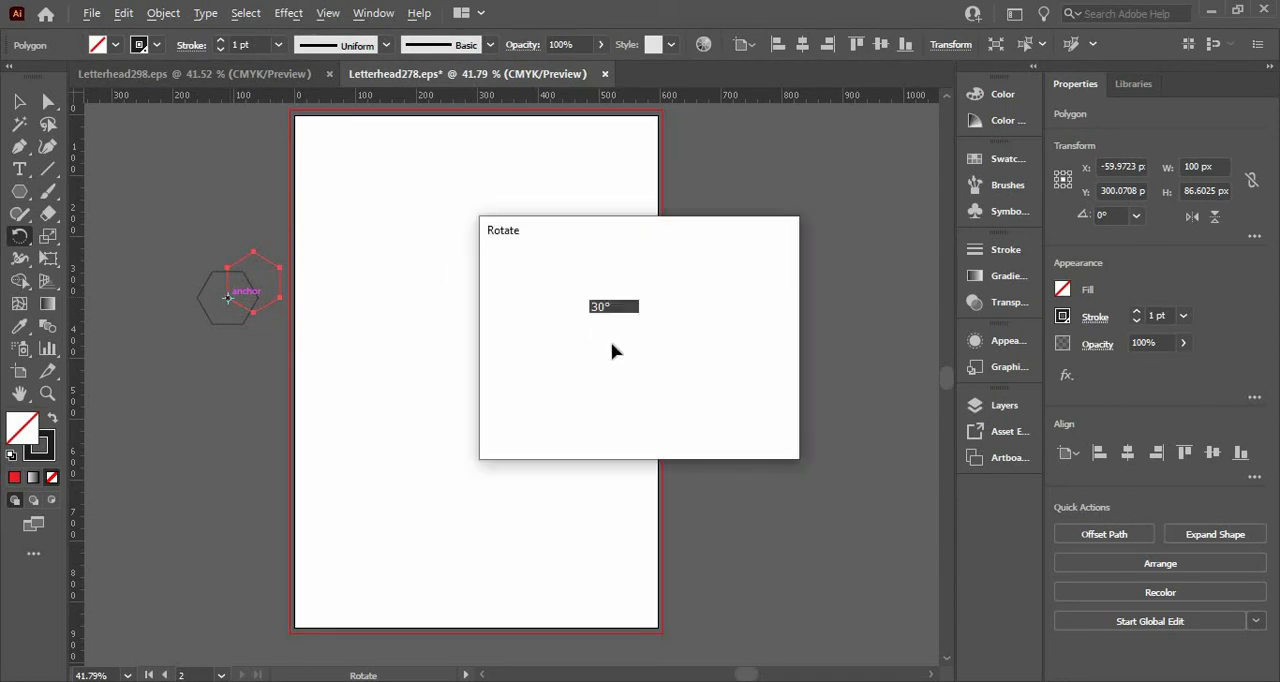
pyautogui.click(560, 421)
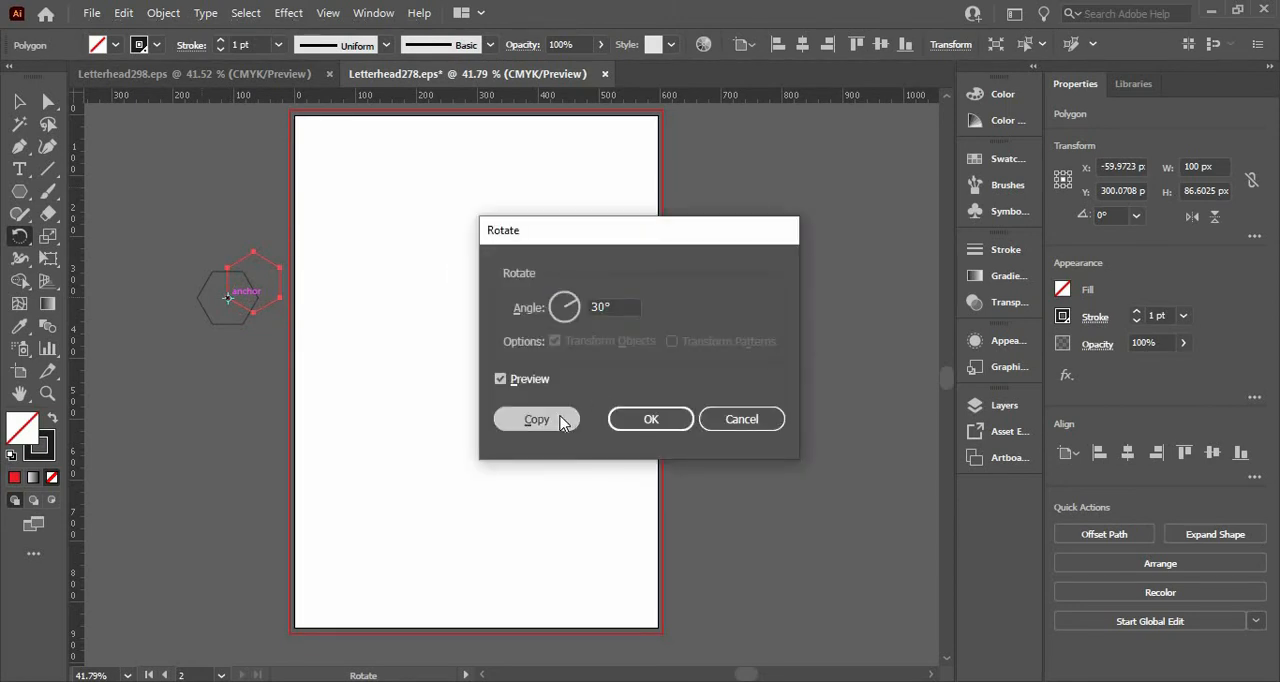
# Repeat the 30° rotated copy around the same center point until the hexagons form a full circular rosette.
pyautogui.hotkey('ctrl', 'd')
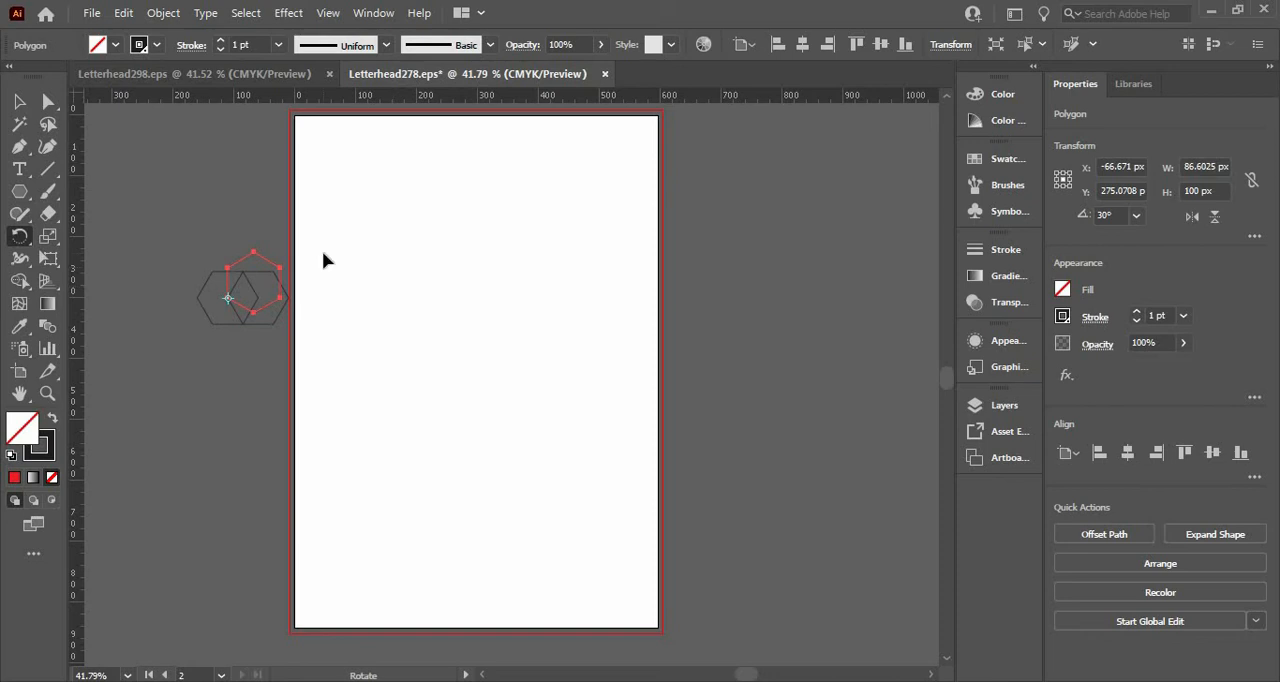
pyautogui.hotkey('ctrl', 'd')
pyautogui.hotkey('ctrl', 'd')
pyautogui.hotkey('ctrl', 'd')
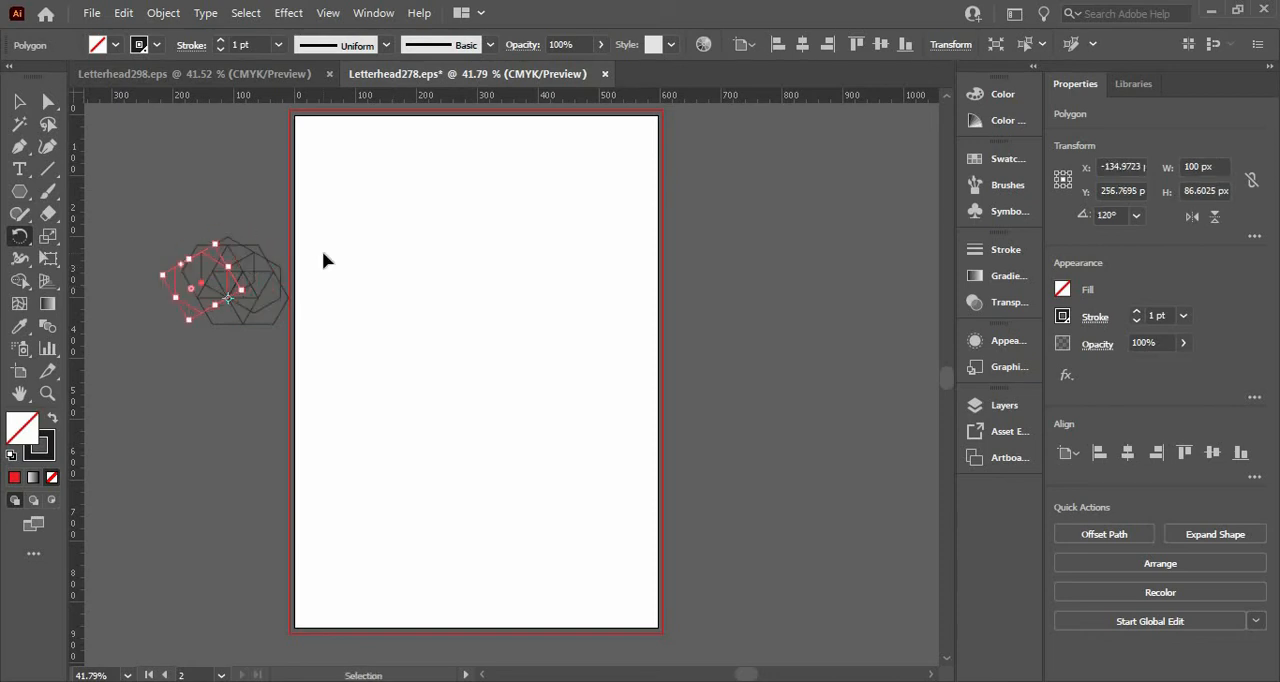
pyautogui.hotkey('ctrl', 'd')
pyautogui.hotkey('ctrl', 'd')
pyautogui.hotkey('ctrl', 'd')
pyautogui.hotkey('ctrl', 'd')
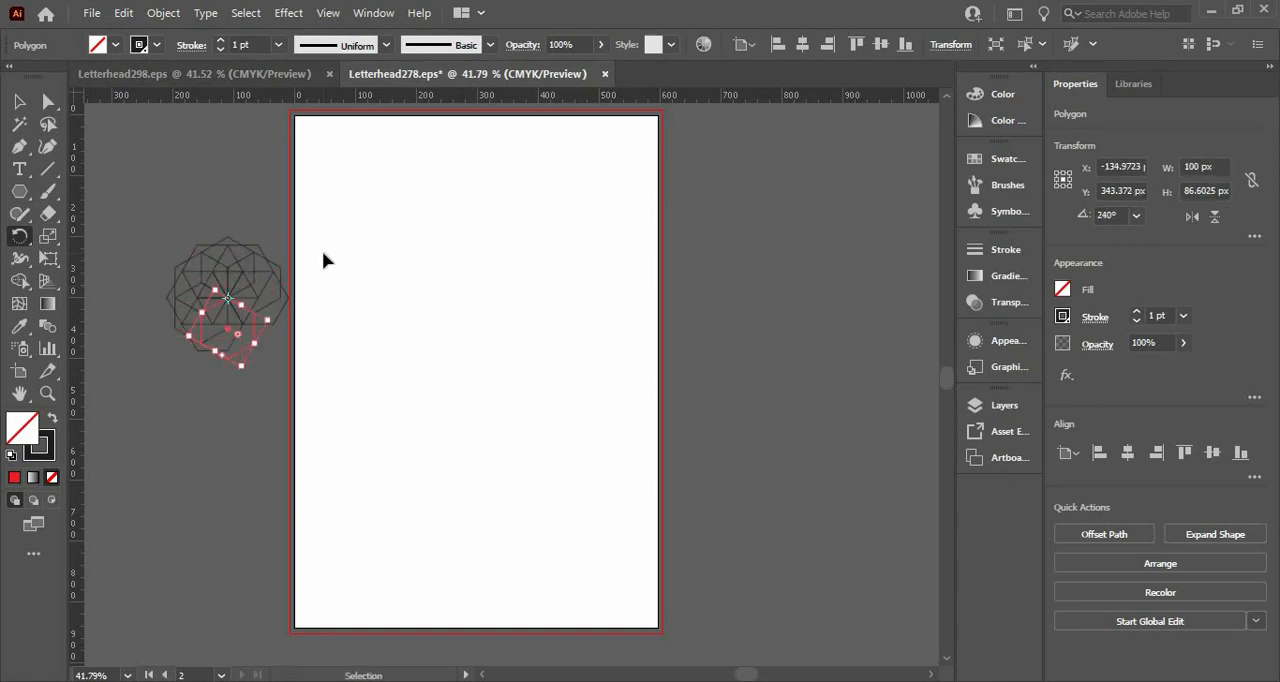
pyautogui.hotkey('ctrl', 'd')
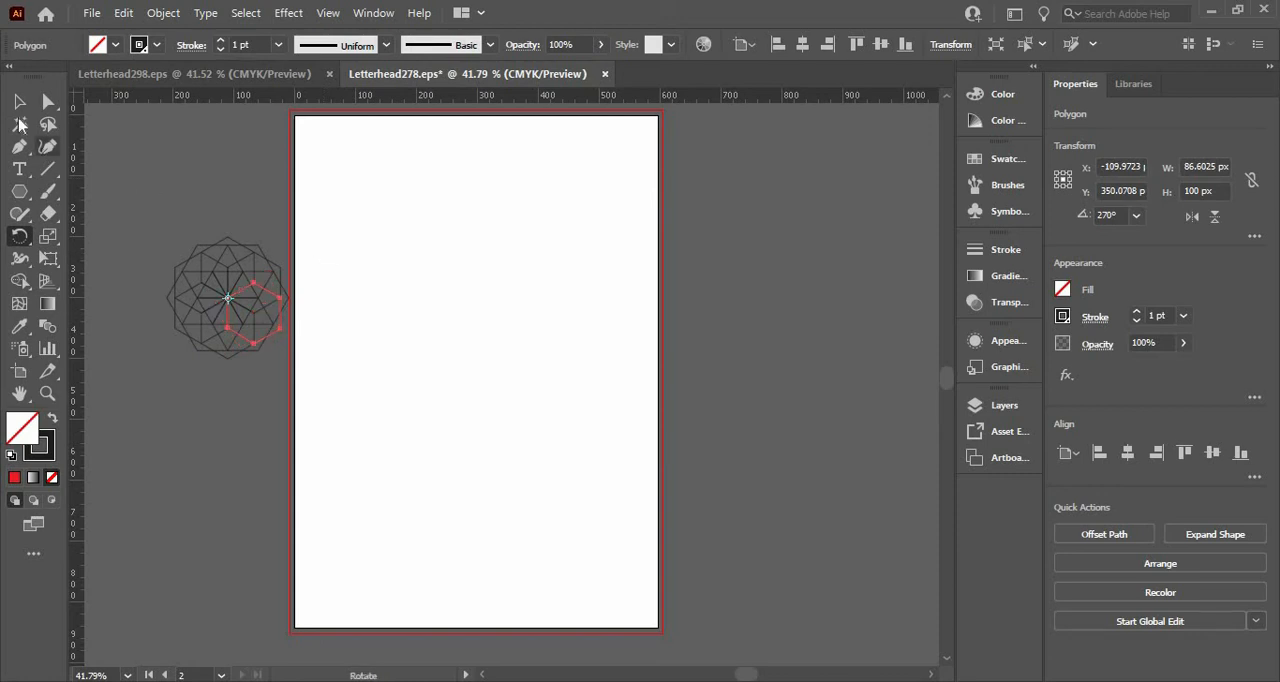
pyautogui.hotkey('ctrl', 'd')
pyautogui.hotkey('ctrl', 'd')
# Enlarge the whole hexagon rosette to about 388 px wide and place it in the upper right area of the page.
pyautogui.click(17, 101)
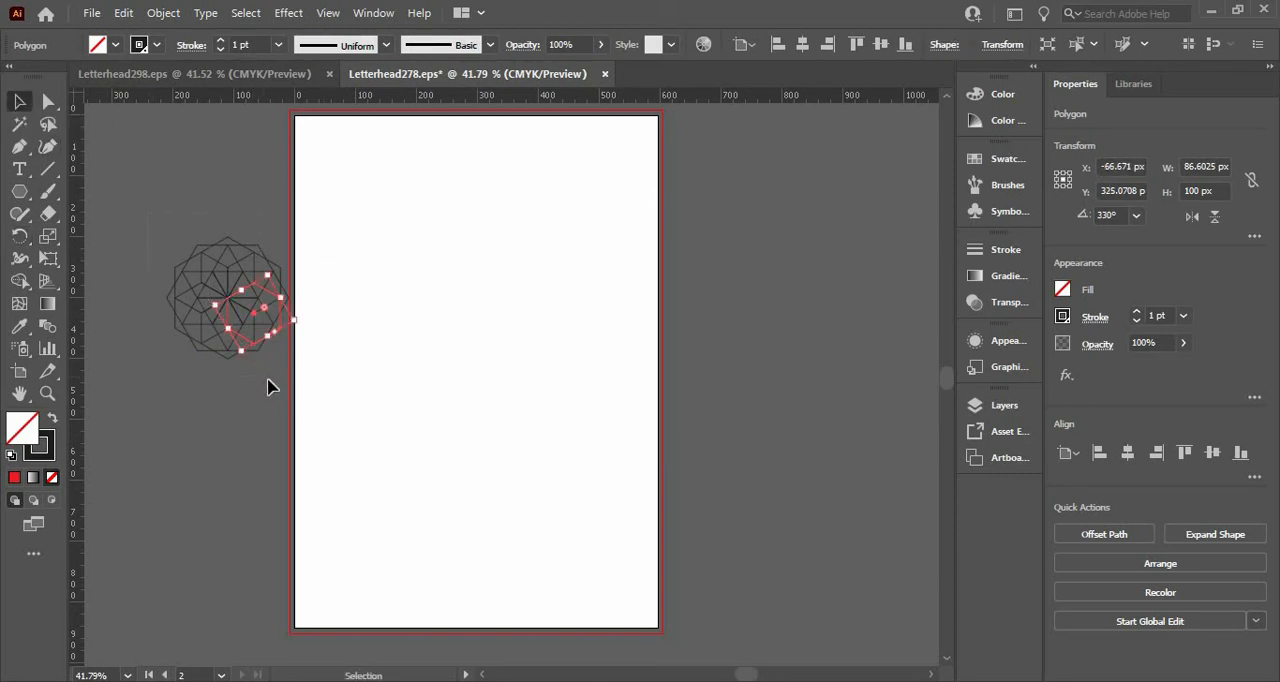
pyautogui.hotkey('ctrl', 'a')
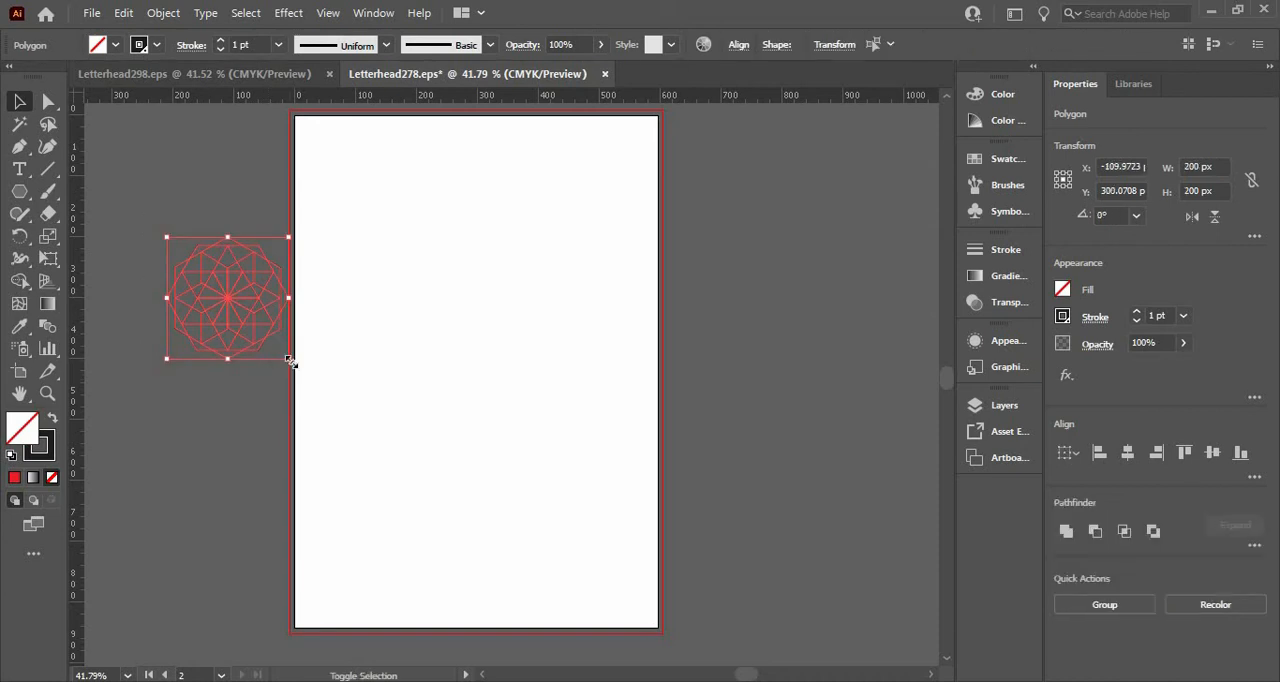
pyautogui.moveTo(290, 361); pyautogui.dragTo(333, 403)
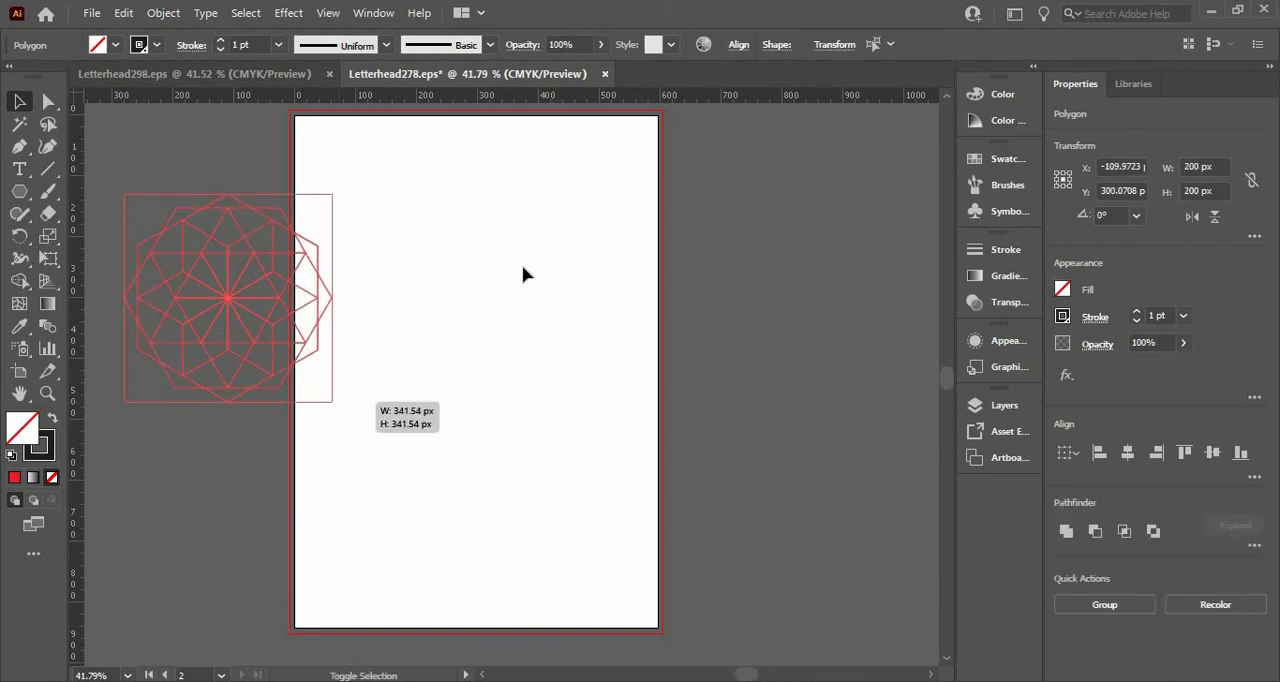
pyautogui.moveTo(227, 298); pyautogui.dragTo(552, 269)
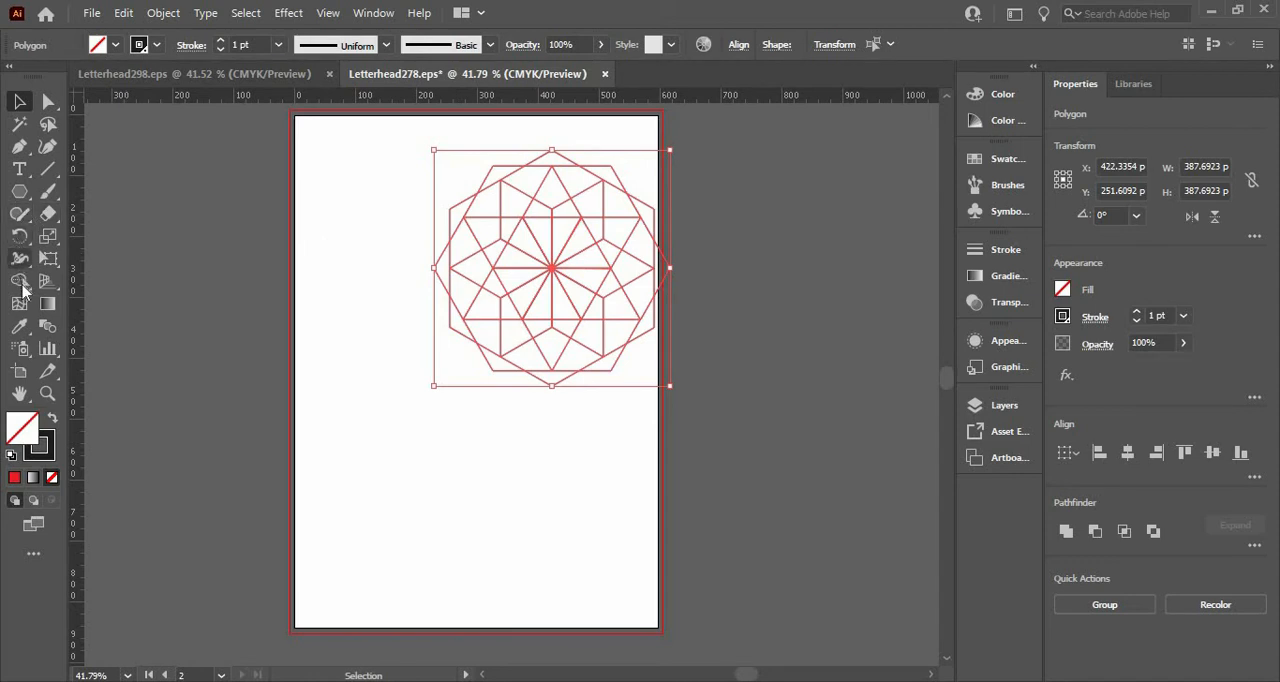
# Merge all the outer segments around the rosette's star into one continuous ring with Shape Builder.
pyautogui.hotkey('shift', 'm')
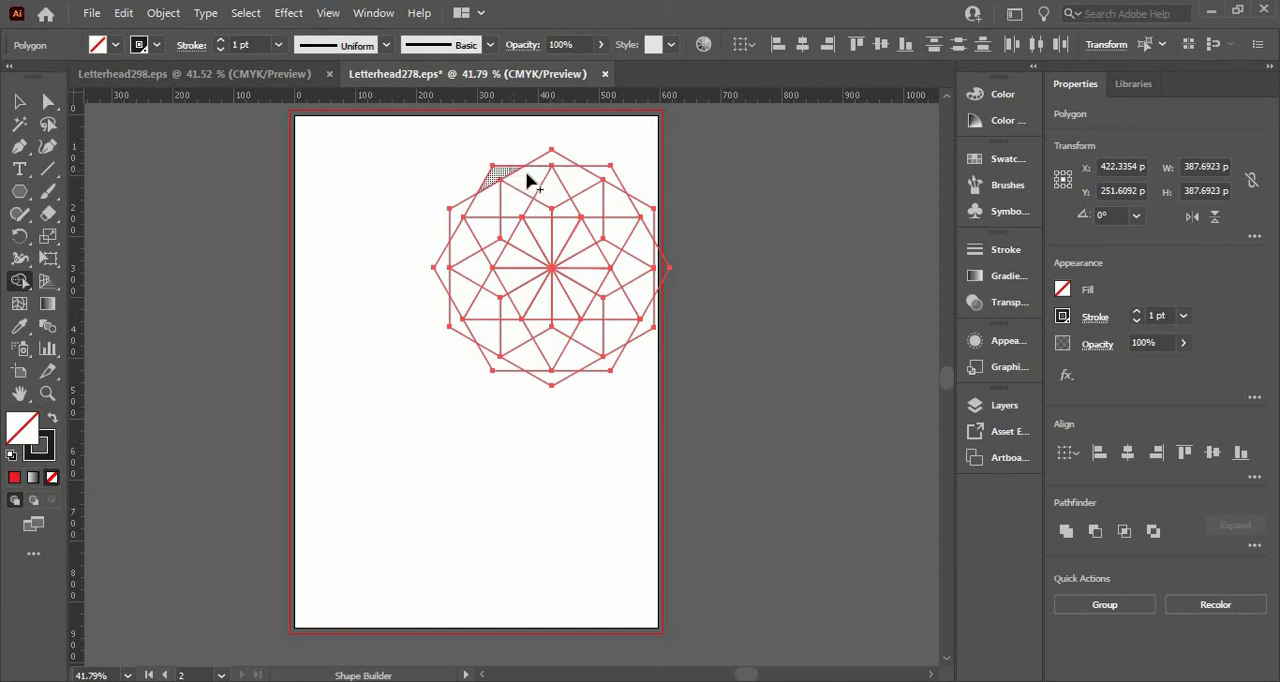
pyautogui.moveTo(535, 173)
pyautogui.mouseDown()
pyautogui.moveTo(613, 174)
pyautogui.moveTo(659, 258)
pyautogui.moveTo(653, 314)
pyautogui.moveTo(614, 358)
pyautogui.moveTo(554, 375)
pyautogui.moveTo(494, 360)
pyautogui.moveTo(455, 321)
pyautogui.moveTo(445, 283)
pyautogui.moveTo(484, 204)
pyautogui.mouseUp()
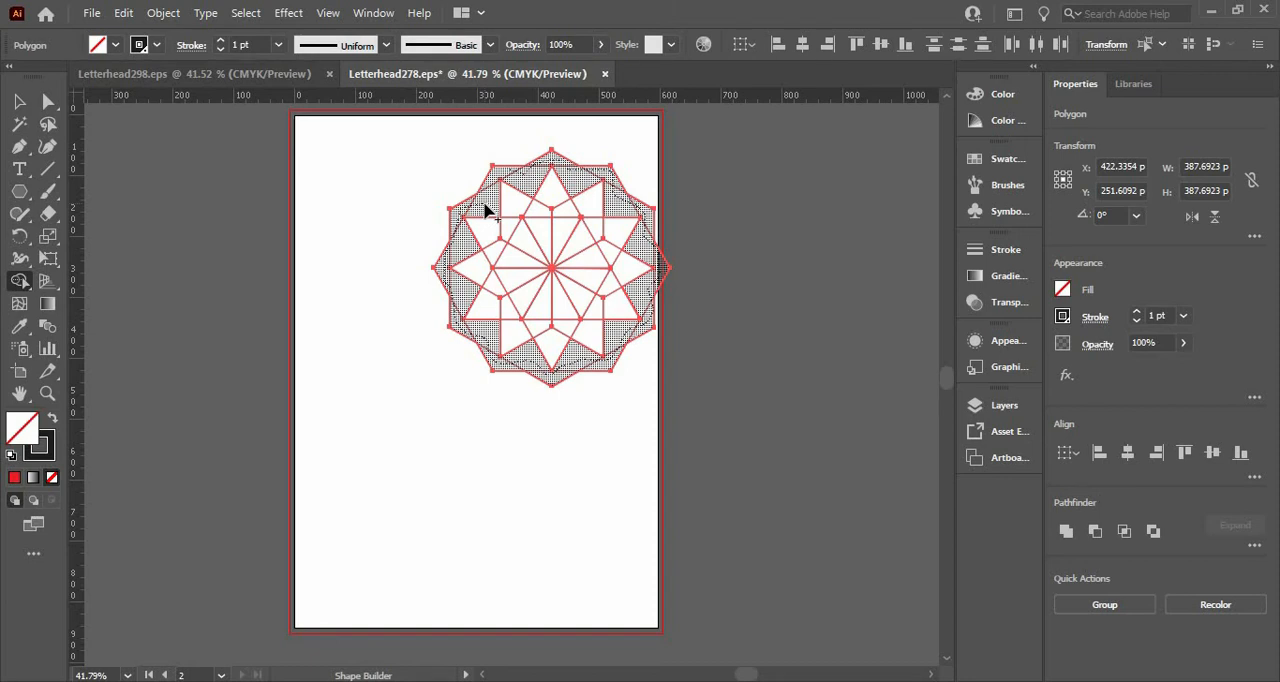
pyautogui.moveTo(484, 208); pyautogui.dragTo(484, 208)
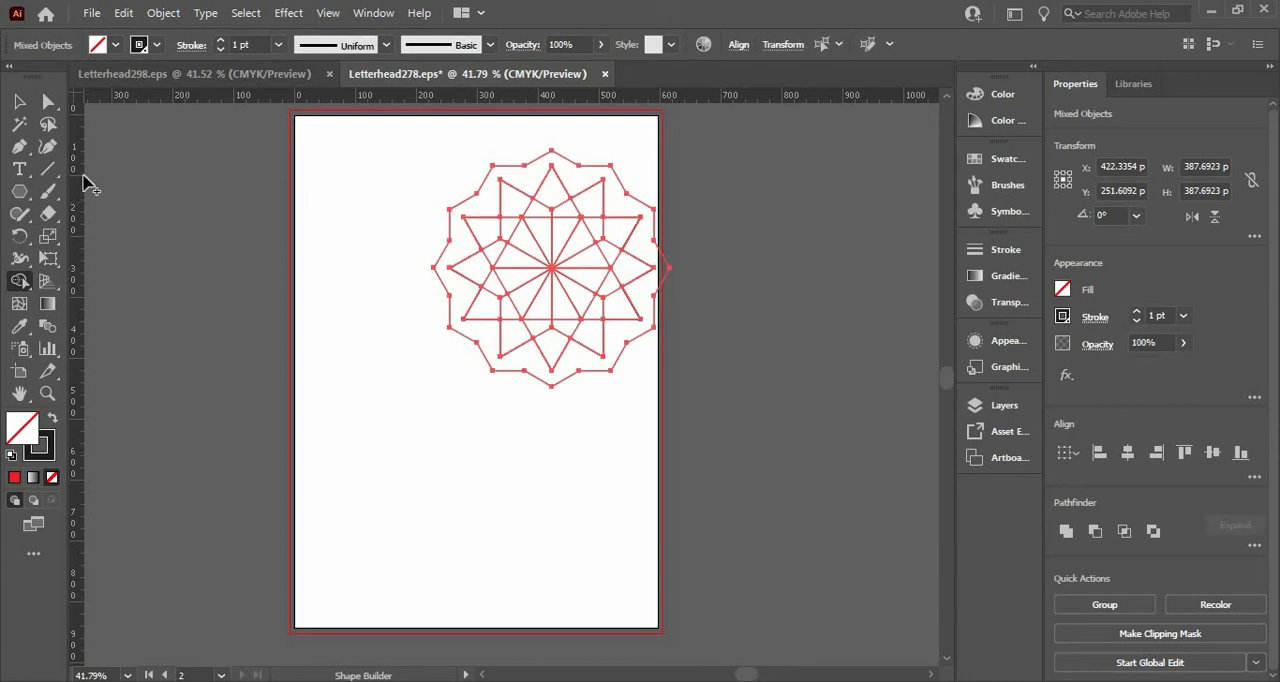
pyautogui.click(19, 102)
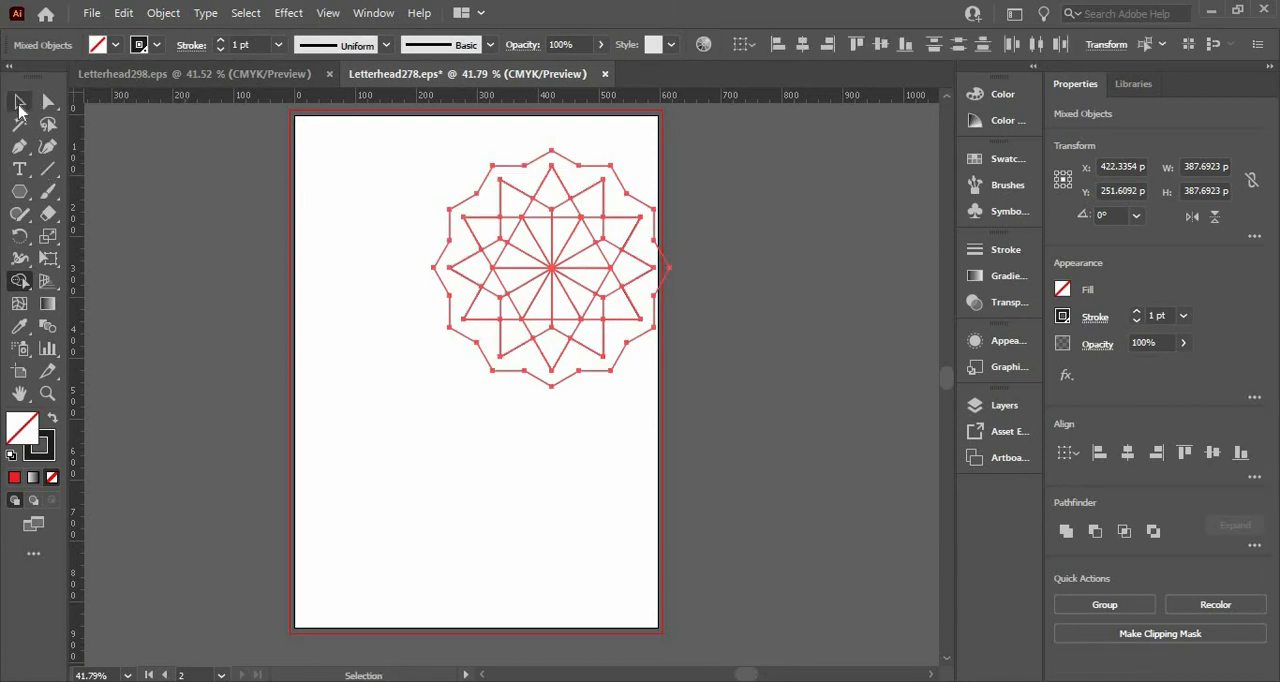
pyautogui.click(137, 214)
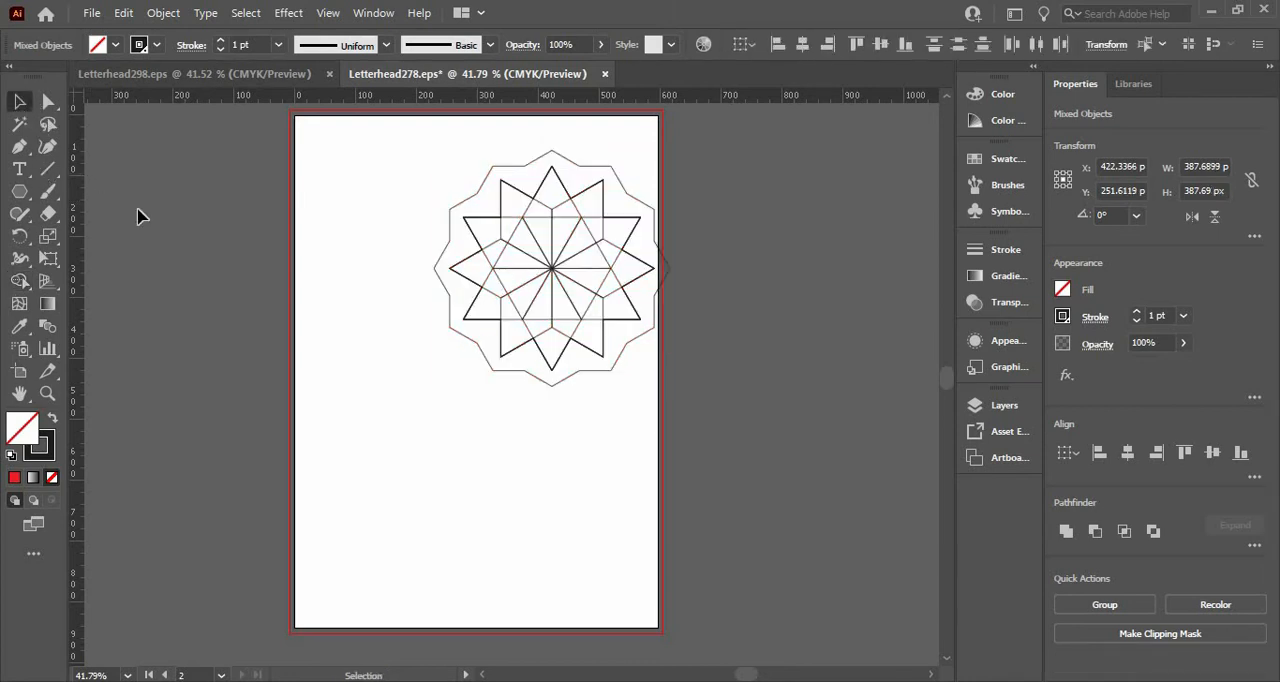
pyautogui.click(475, 253)
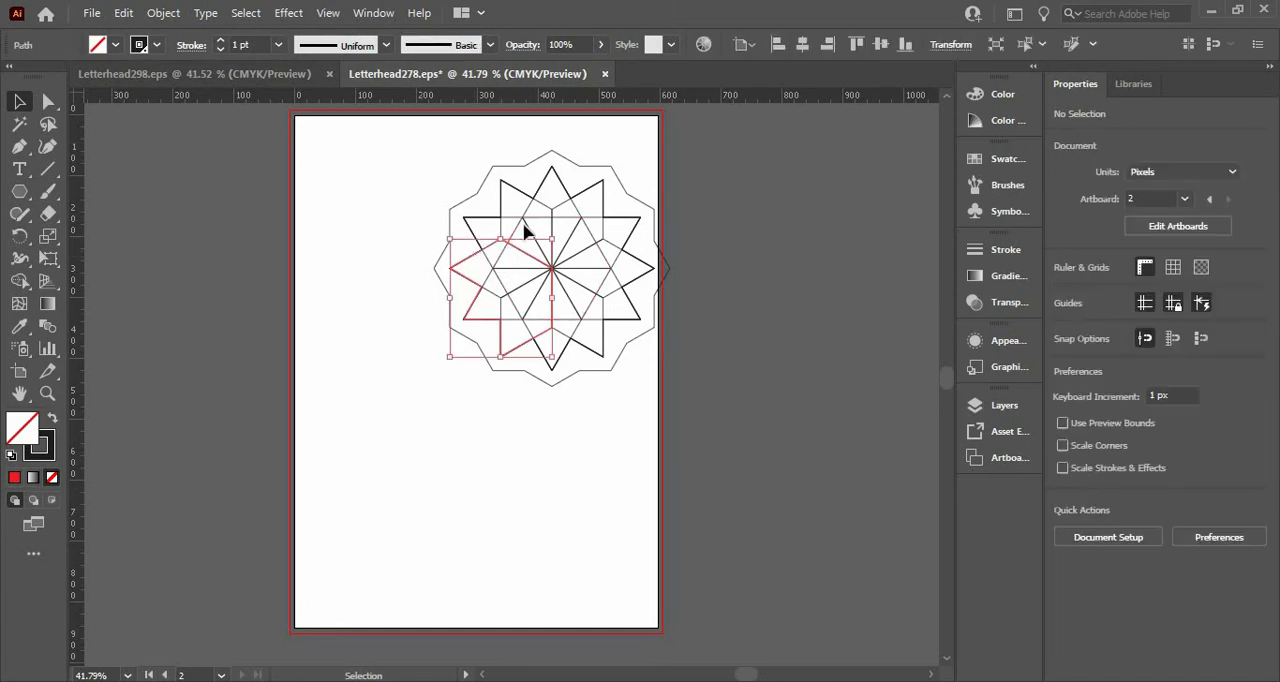
# Delete the wide green rectangle directly above the contact bar at the foot of the letterhead.
pyautogui.moveTo(640, 428); pyautogui.dragTo(631, 423)
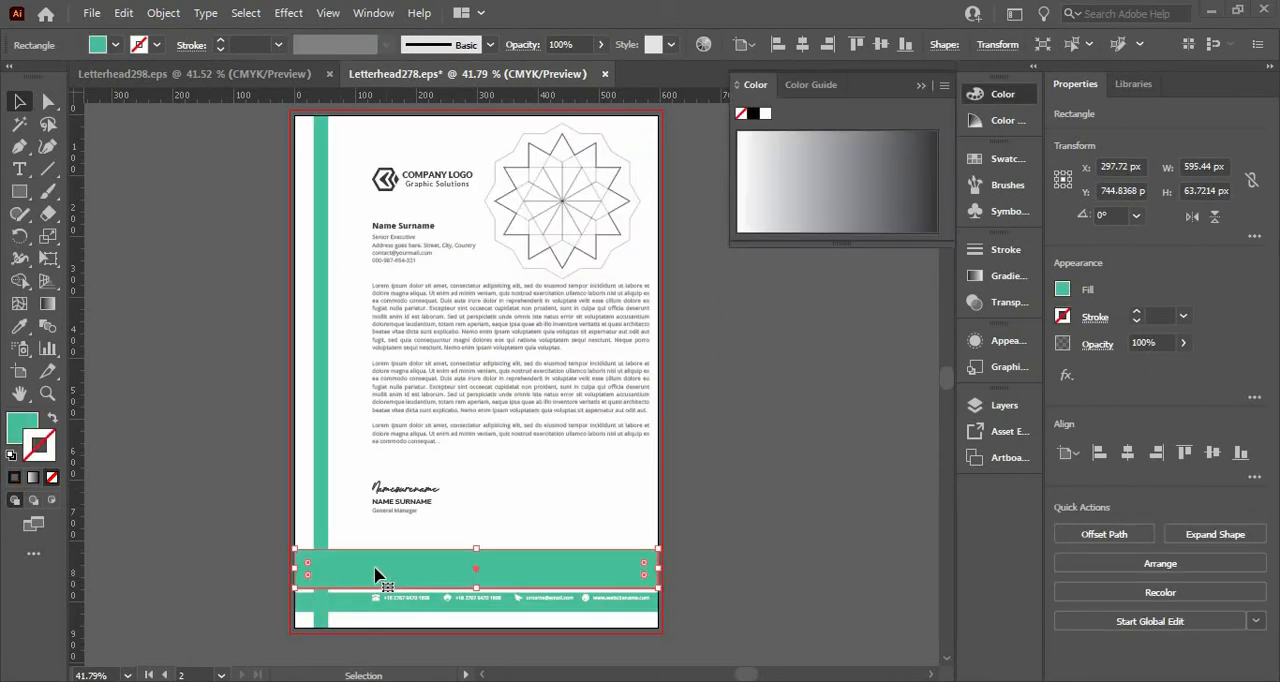
pyautogui.press('Delete')
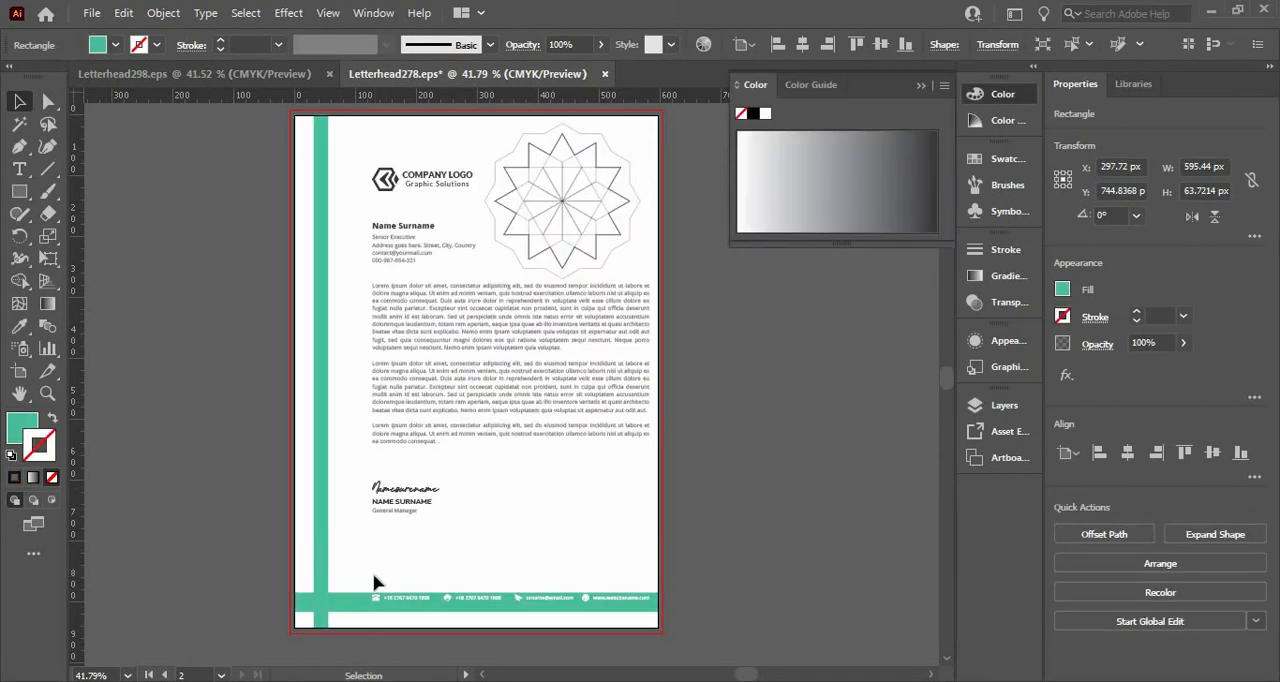
# Select the footer contacts, signature, letter text and company logo together and shift them 50 px left, closer to the vertical green stripe.
pyautogui.click(418, 603)
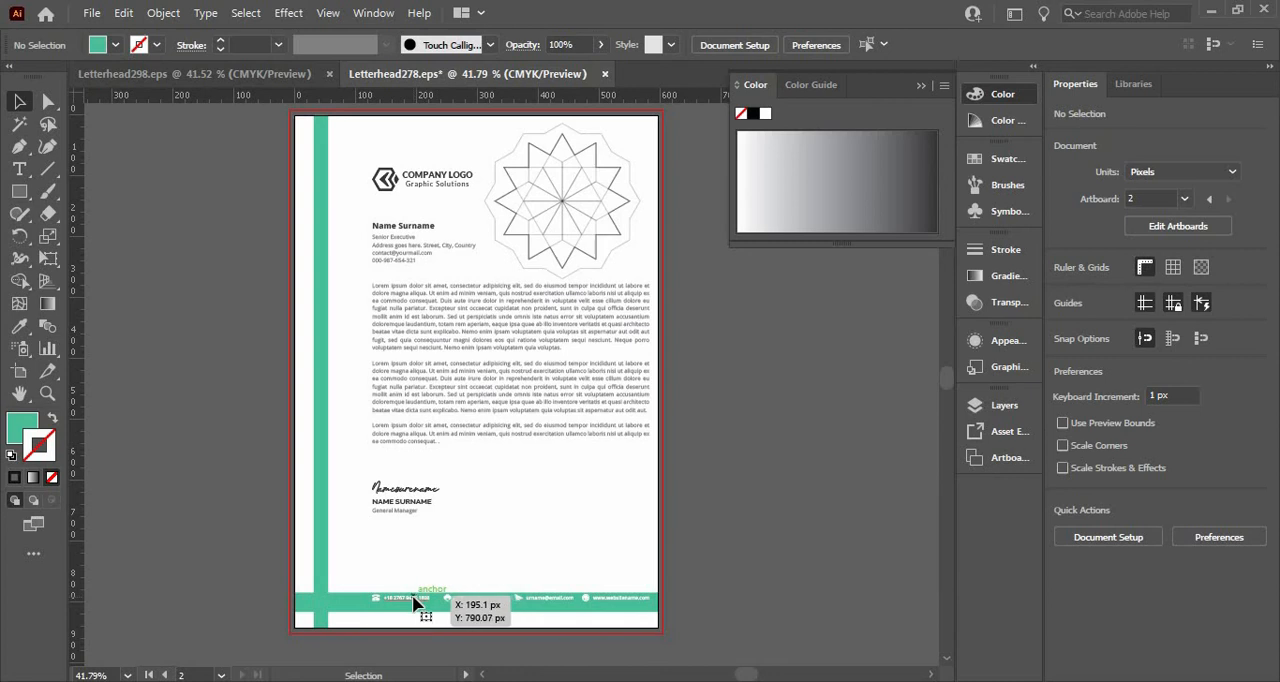
pyautogui.keyDown('shift'); pyautogui.click(408, 506); pyautogui.keyUp('shift')
pyautogui.keyDown('shift'); pyautogui.click(397, 269); pyautogui.keyUp('shift')
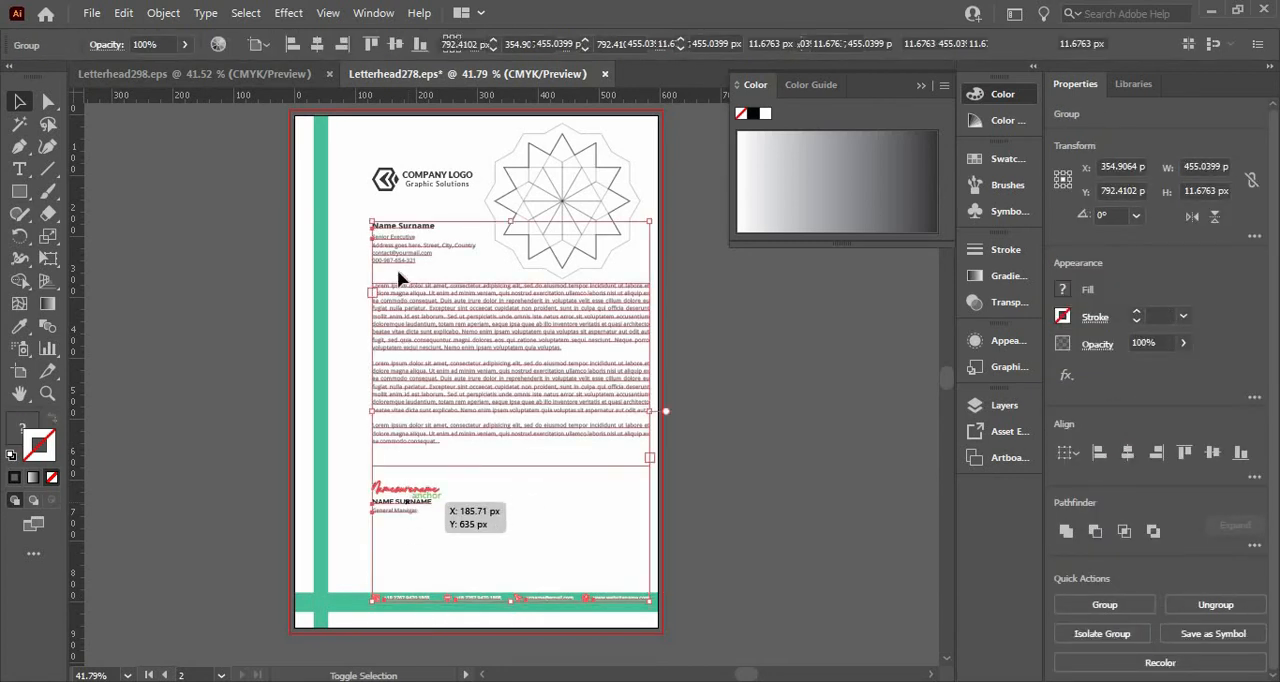
pyautogui.keyDown('shift'); pyautogui.click(398, 180); pyautogui.keyUp('shift')
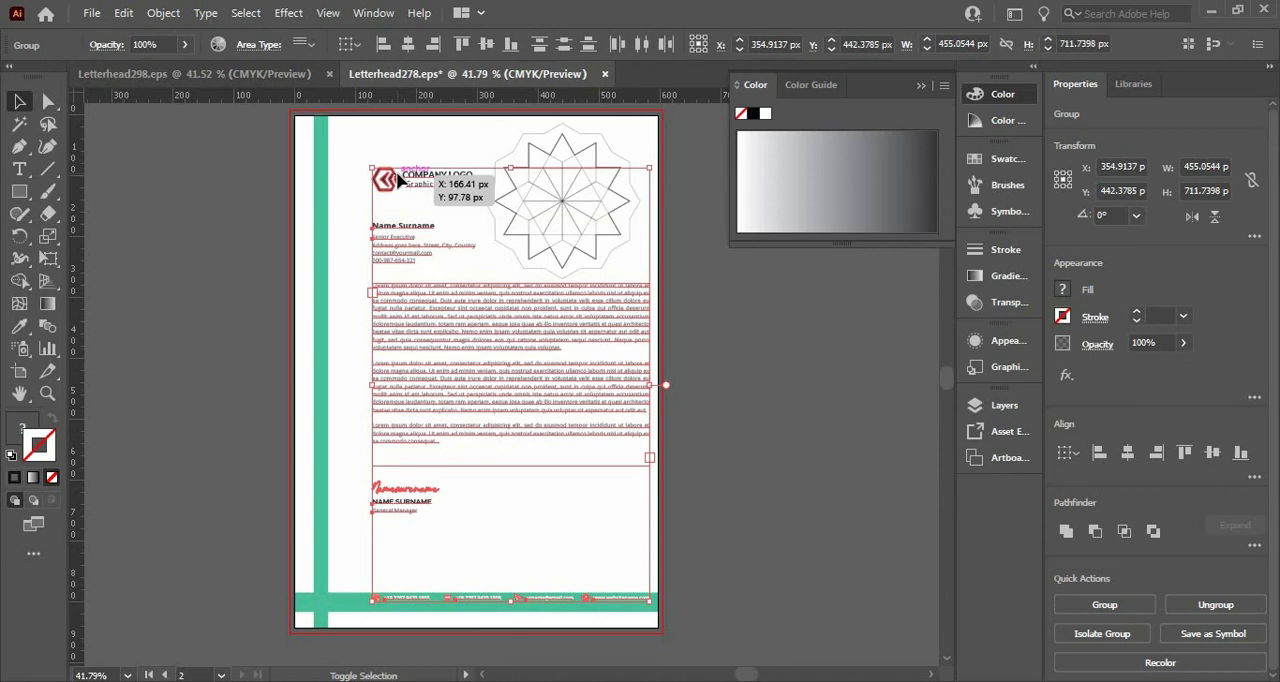
pyautogui.hotkey('shift', 'Left')
pyautogui.hotkey('shift', 'Left')
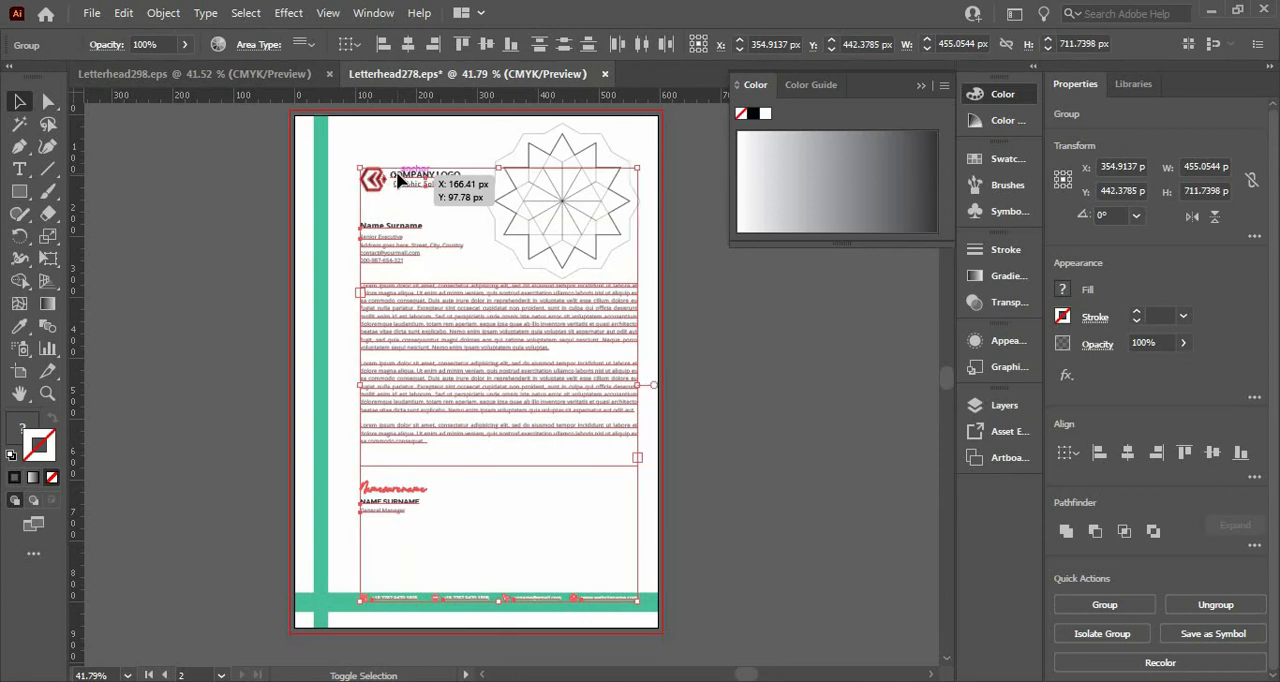
pyautogui.hotkey('shift', 'Left')
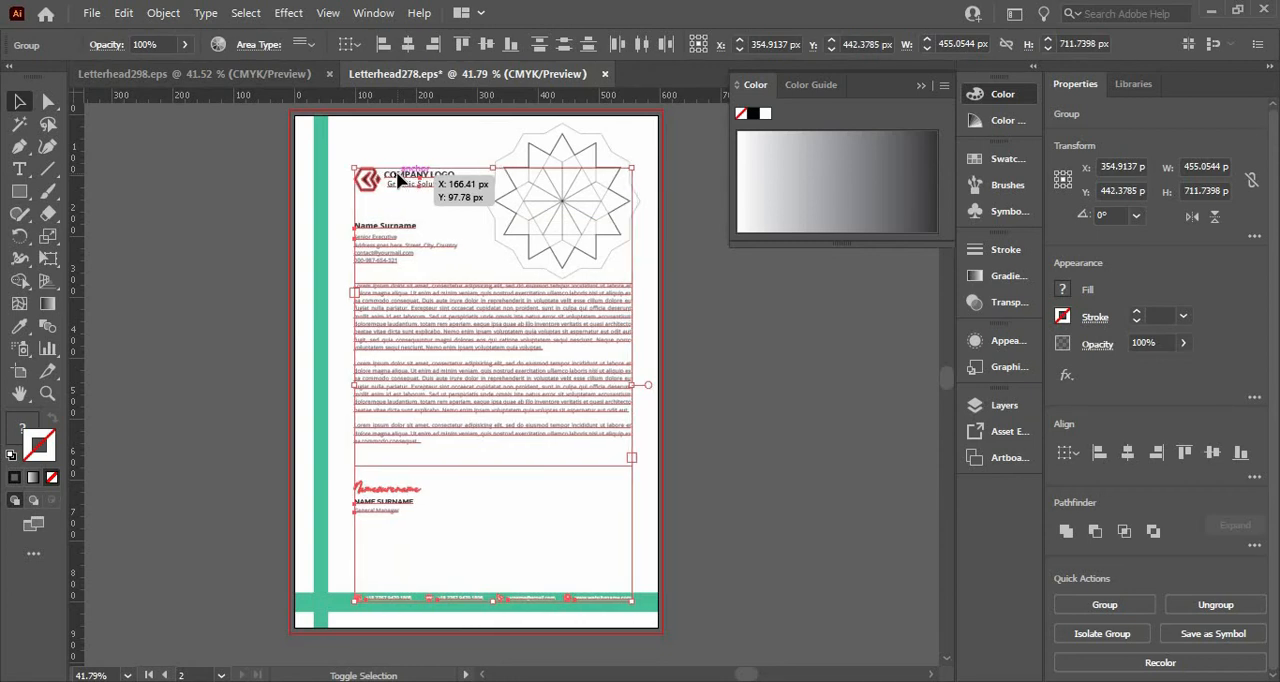
pyautogui.hotkey('shift', 'Left')
pyautogui.hotkey('shift', 'Left')
pyautogui.hotkey('shift', 'Left')
pyautogui.hotkey('shift', 'Left')
pyautogui.hotkey('shift', 'Left')
pyautogui.hotkey('shift', 'Left')
pyautogui.hotkey('shift', 'Left')
pyautogui.hotkey('shift', 'Left')
pyautogui.hotkey('shift', 'Left')
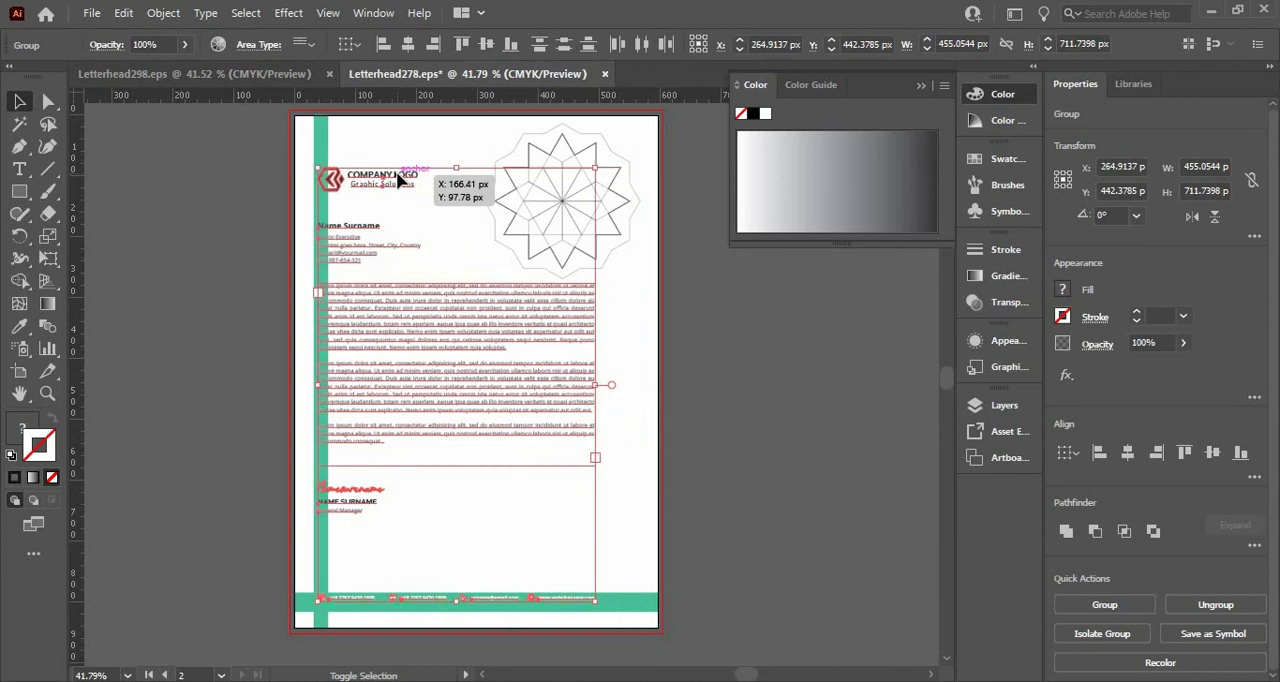
pyautogui.hotkey('shift', 'Right')
pyautogui.hotkey('shift', 'Right')
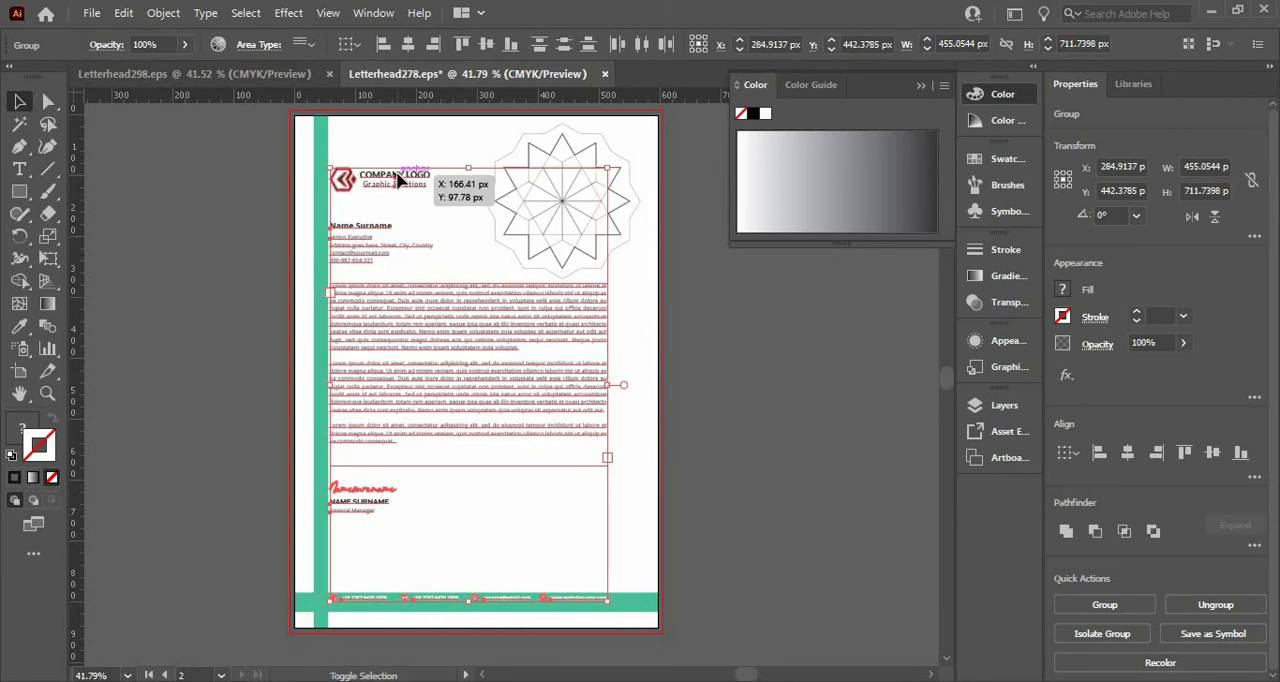
pyautogui.hotkey('shift', 'Right')
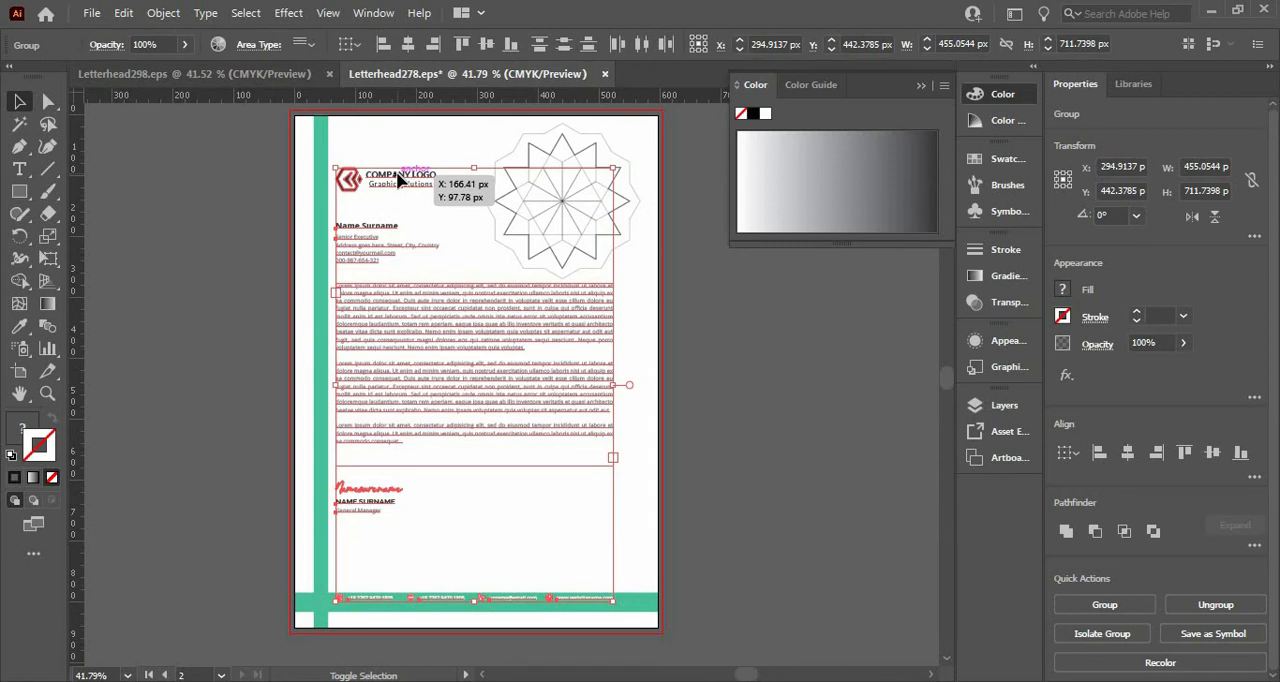
pyautogui.hotkey('shift', 'Right')
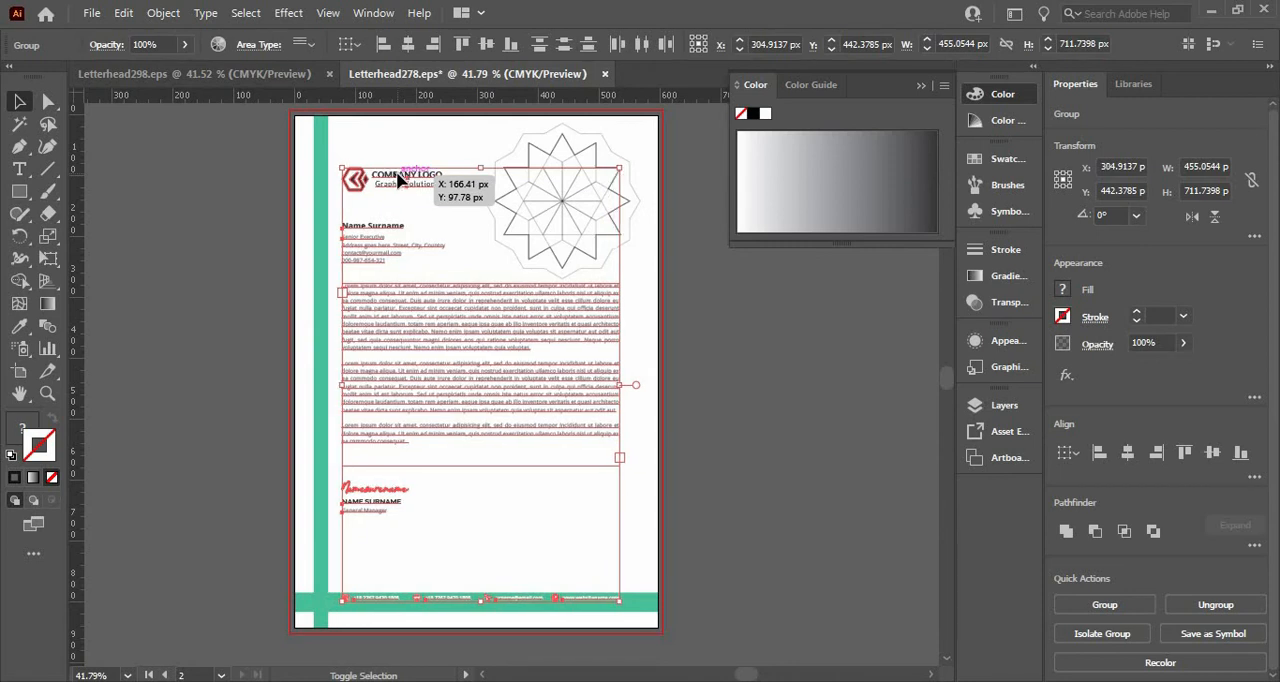
# Shift the selected logo, letter text, signature and footer contacts 8 px to the right.
pyautogui.hotkey('shift', 'Right')
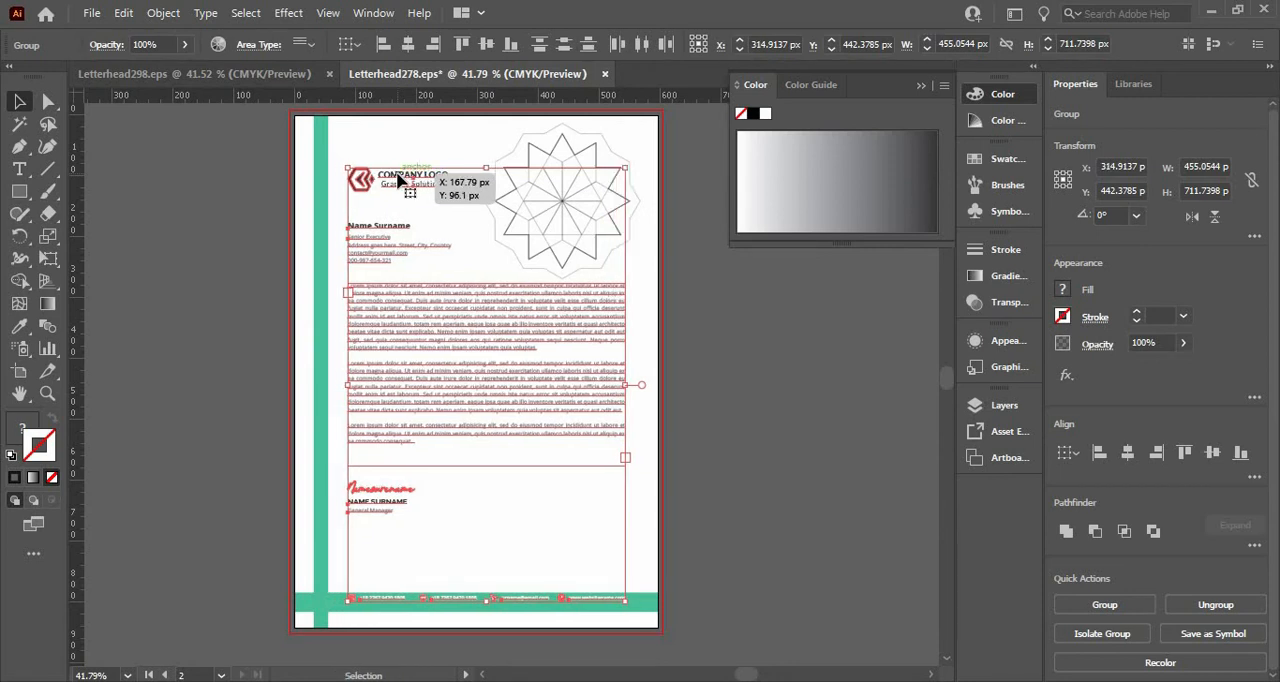
pyautogui.press('Left')
pyautogui.press('Left')
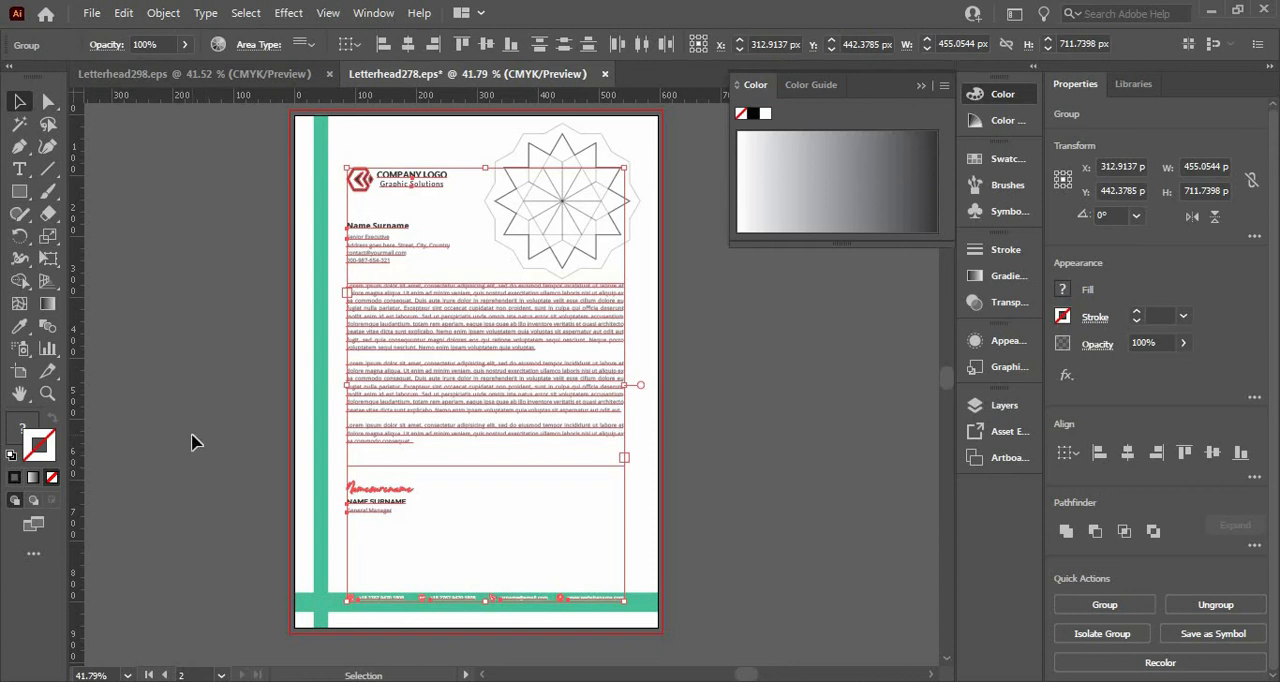
pyautogui.click(212, 369)
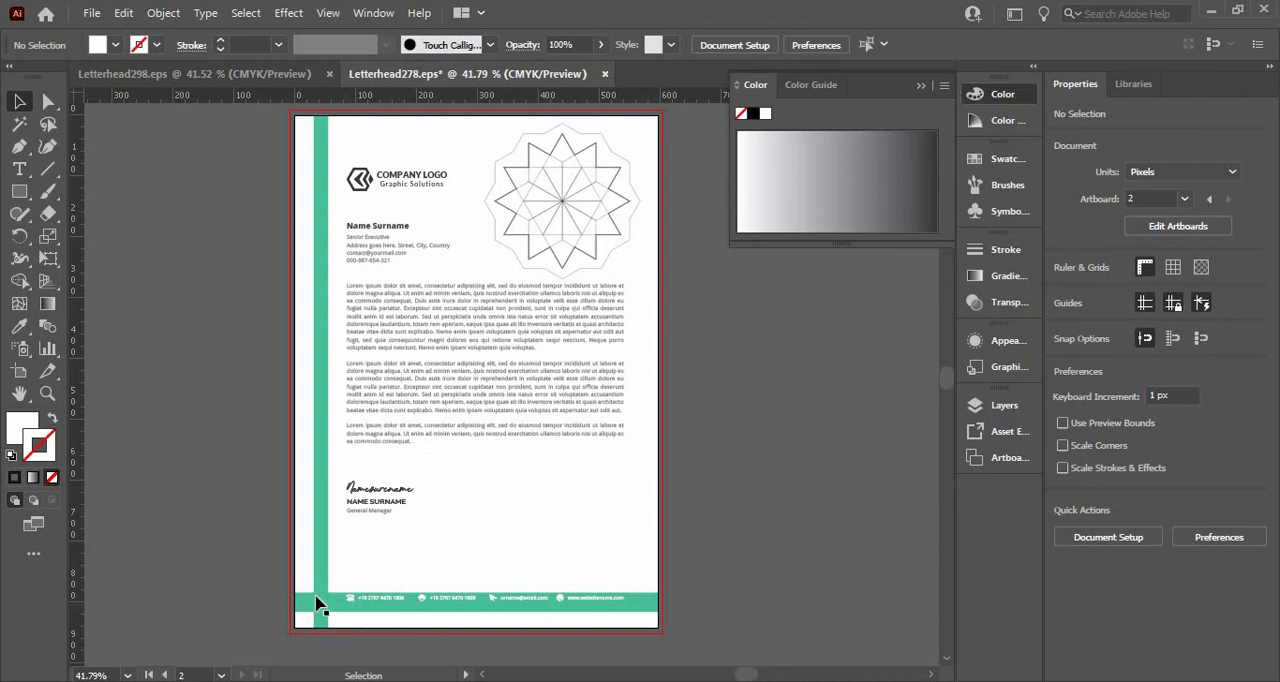
# Center the footer contact details vertically within the horizontal green bar.
pyautogui.click(378, 599)
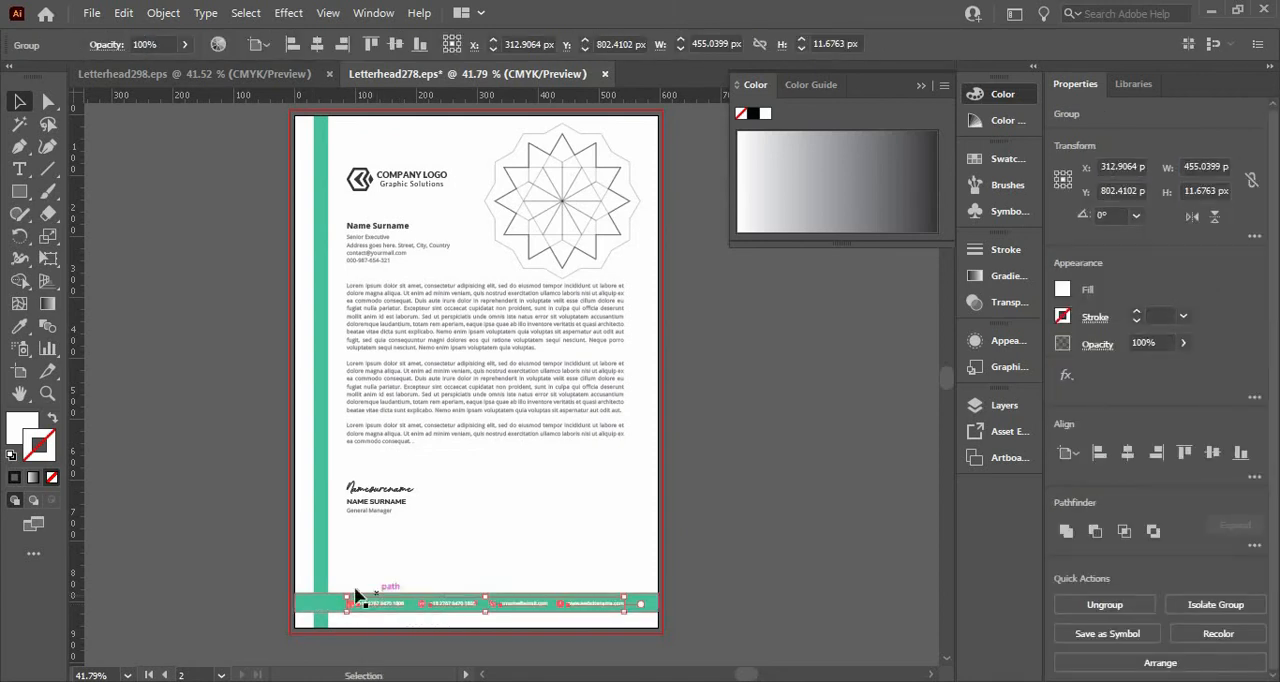
pyautogui.keyDown('shift'); pyautogui.click(307, 611); pyautogui.keyUp('shift')
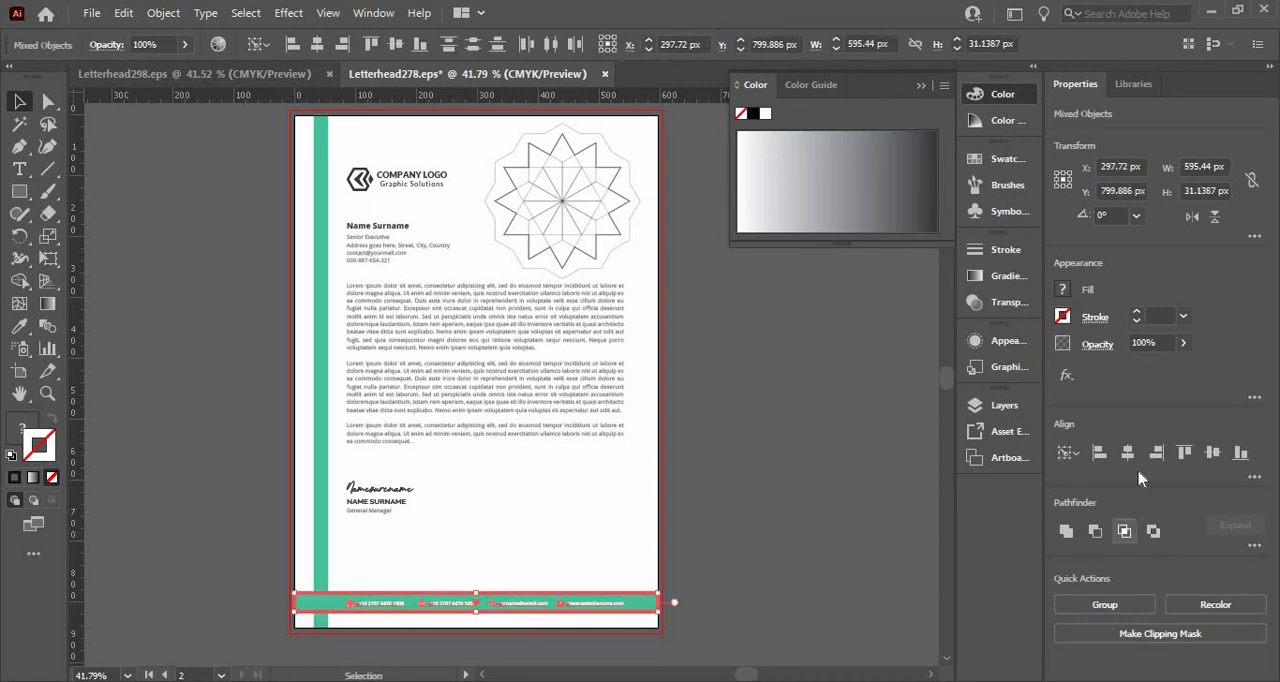
pyautogui.click(1211, 455)
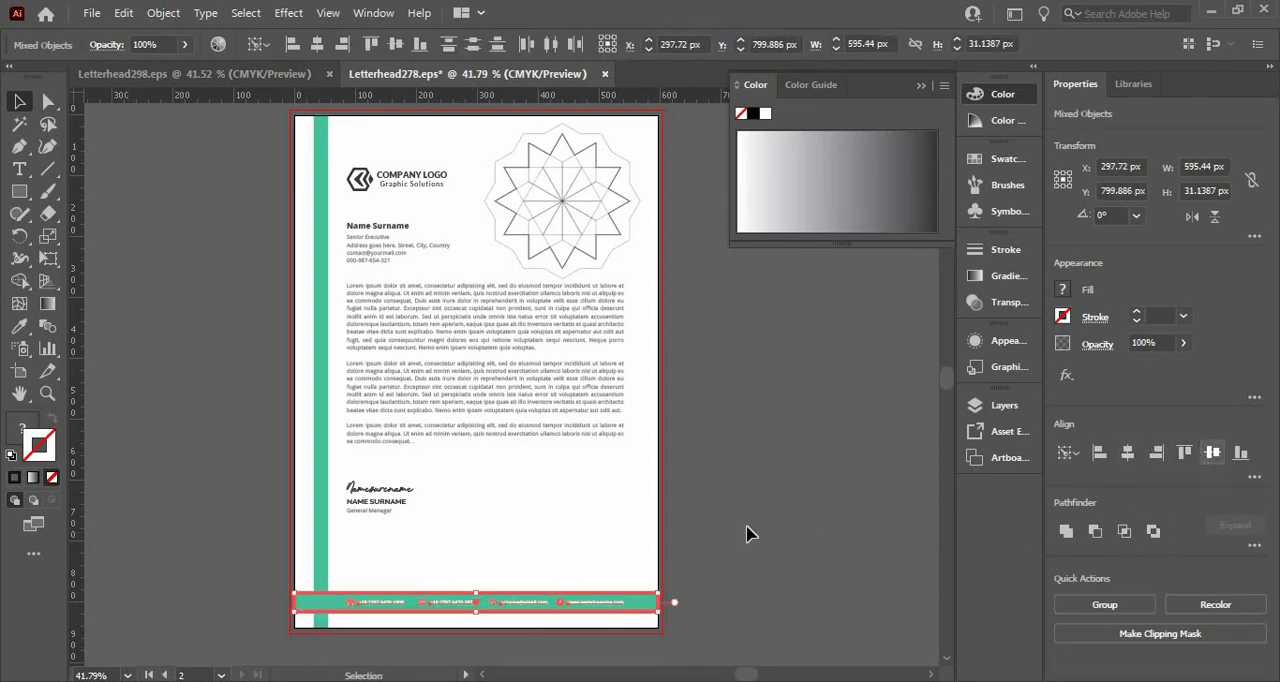
pyautogui.click(748, 534)
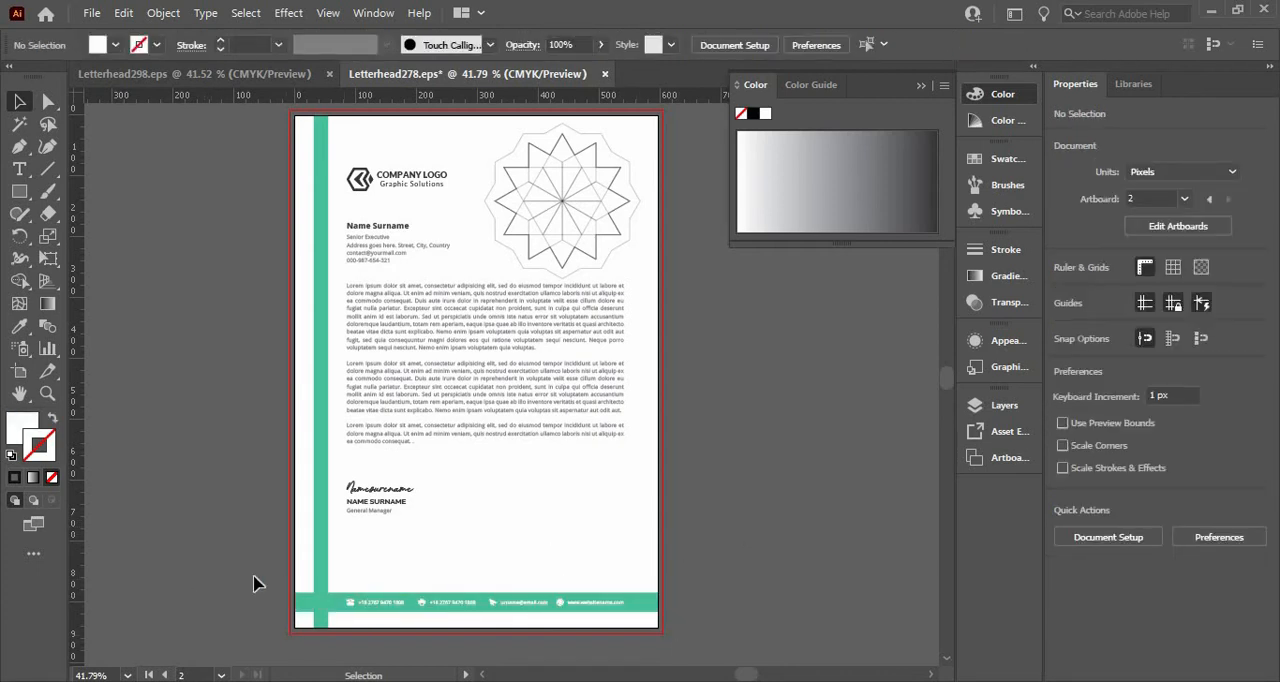
# Set the opacity of the whole upper rosette to 10% and shrink it around its center to about 202 px wide.
pyautogui.moveTo(493, 153); pyautogui.dragTo(607, 240)
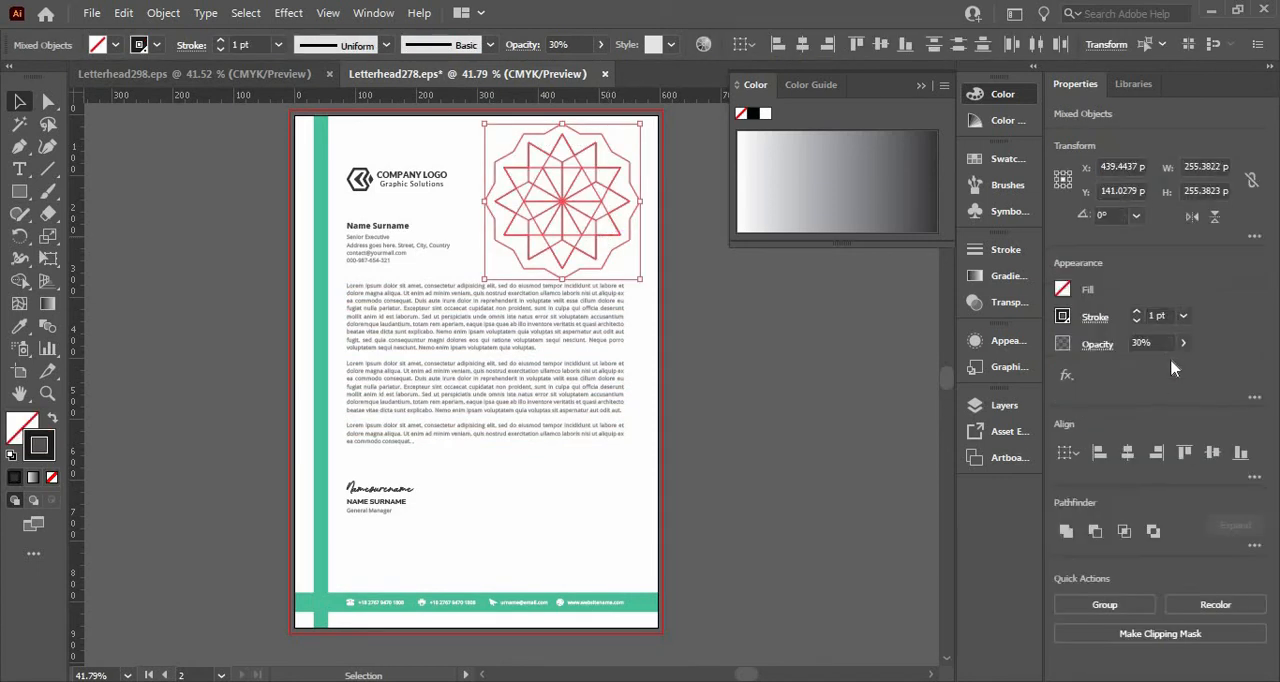
pyautogui.click(1149, 342)
pyautogui.press('Return')
pyautogui.moveTo(640, 283)
pyautogui.mouseDown()
pyautogui.moveTo(655, 275)
pyautogui.moveTo(628, 266)
pyautogui.mouseUp()
# Paste a copy of the rosette over the letter text, enlarge it to about 346 px wide and send it to the back.
pyautogui.press('a')
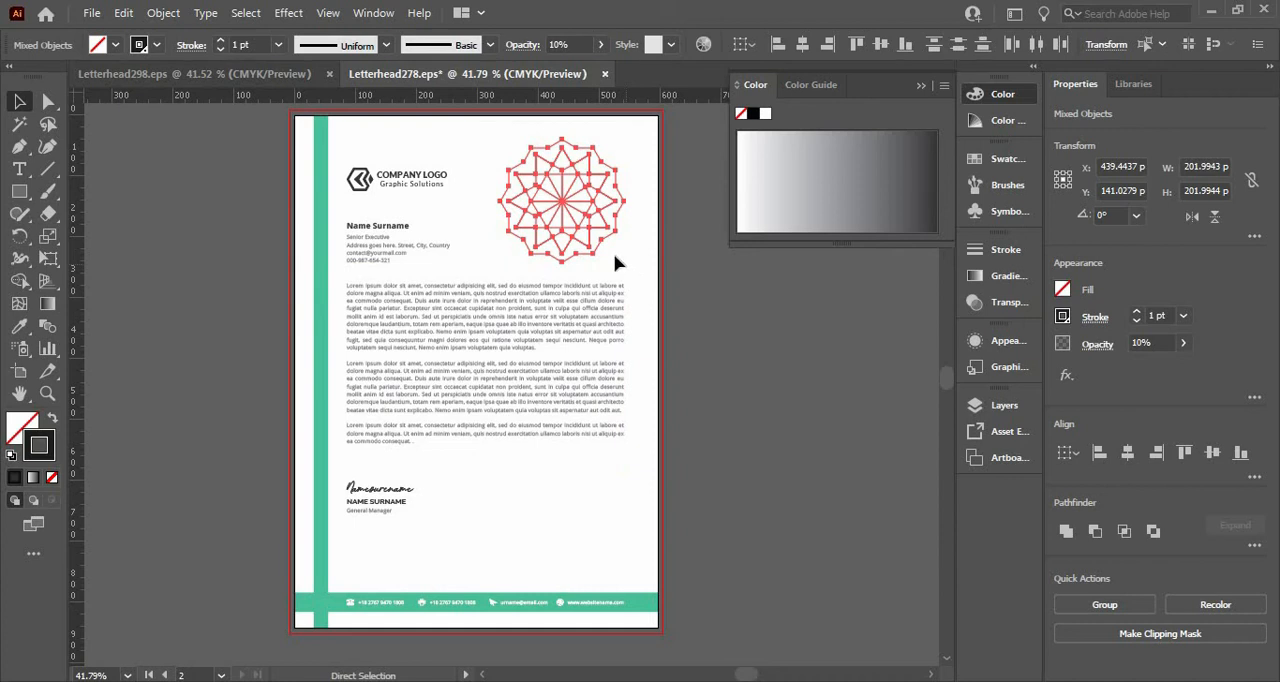
pyautogui.hotkey('ctrl', 'v')
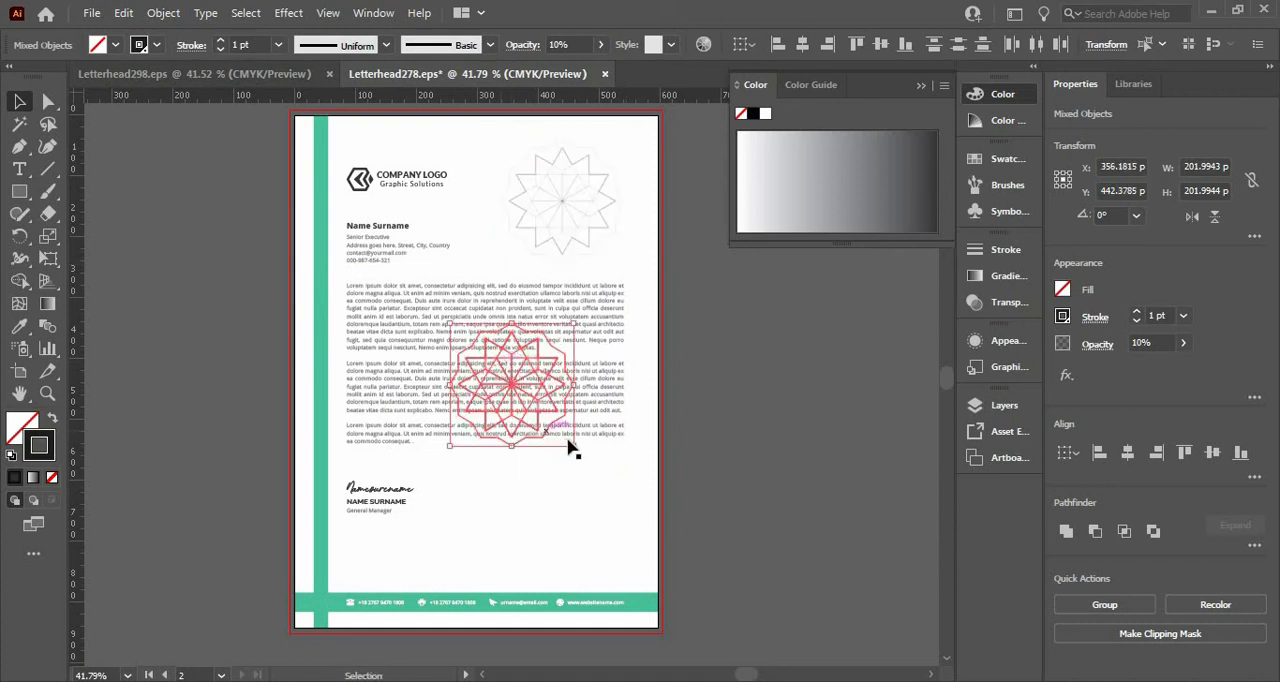
pyautogui.moveTo(575, 447); pyautogui.dragTo(617, 490)
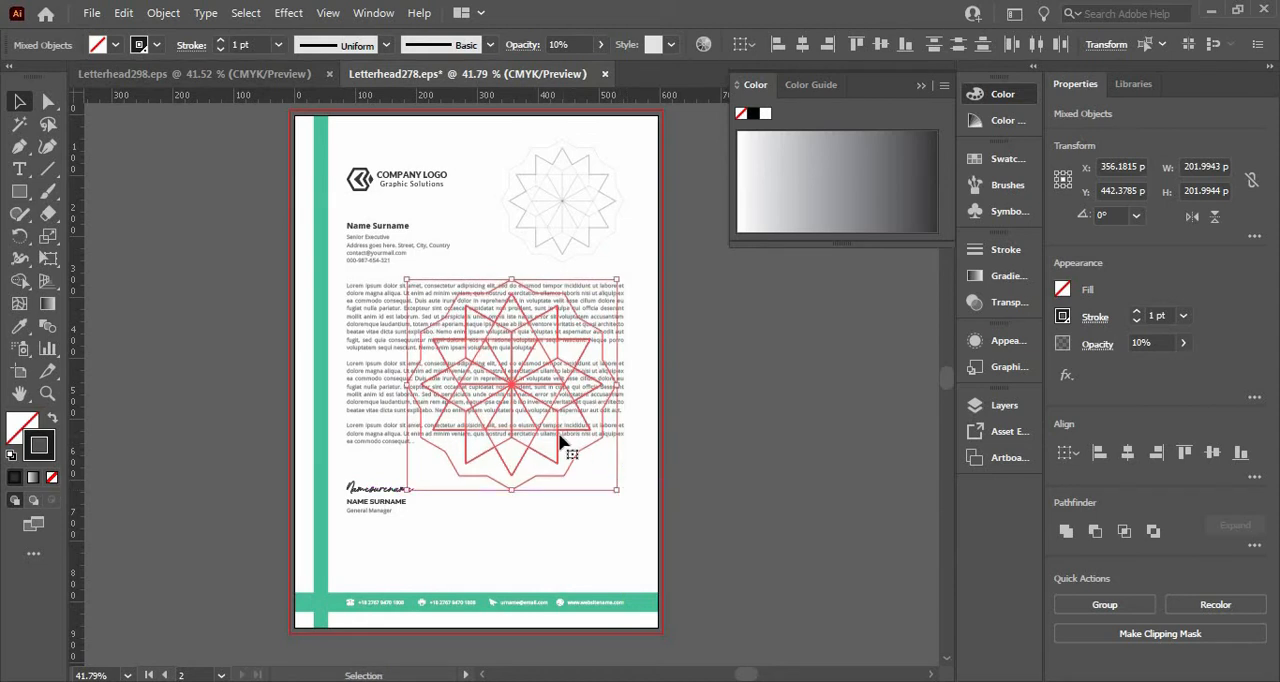
pyautogui.rightClick(564, 440)
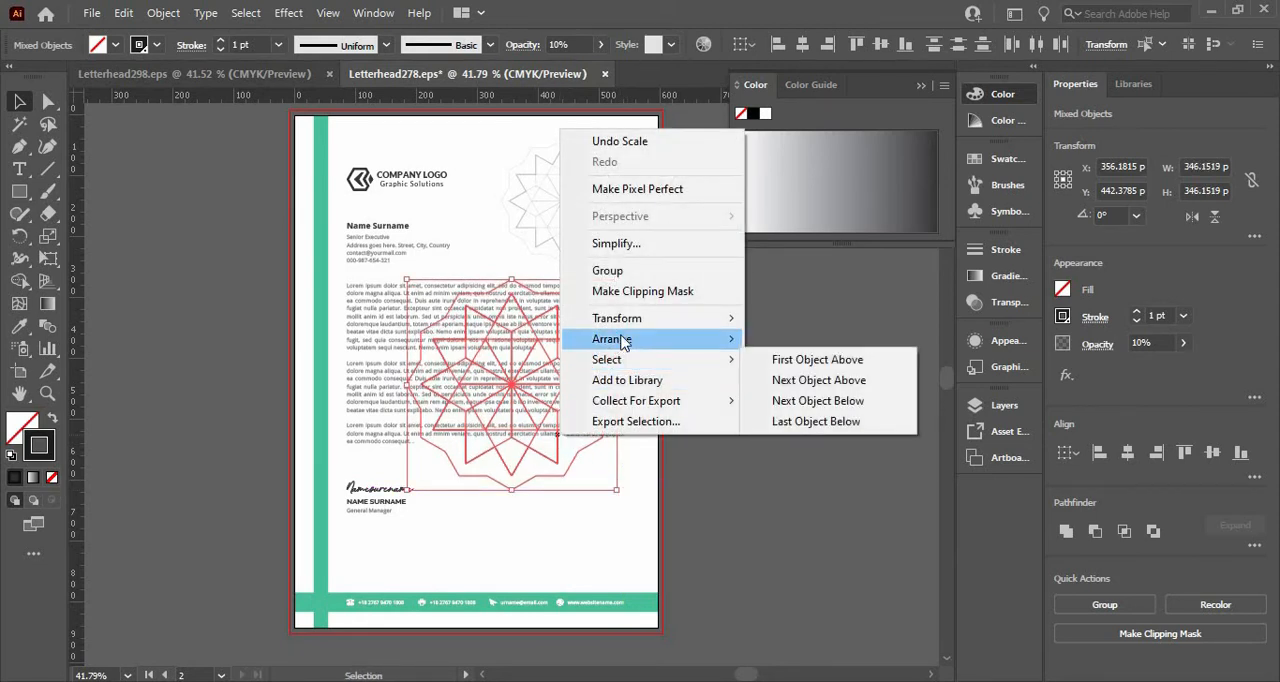
pyautogui.moveTo(700, 340)
pyautogui.click(826, 401)
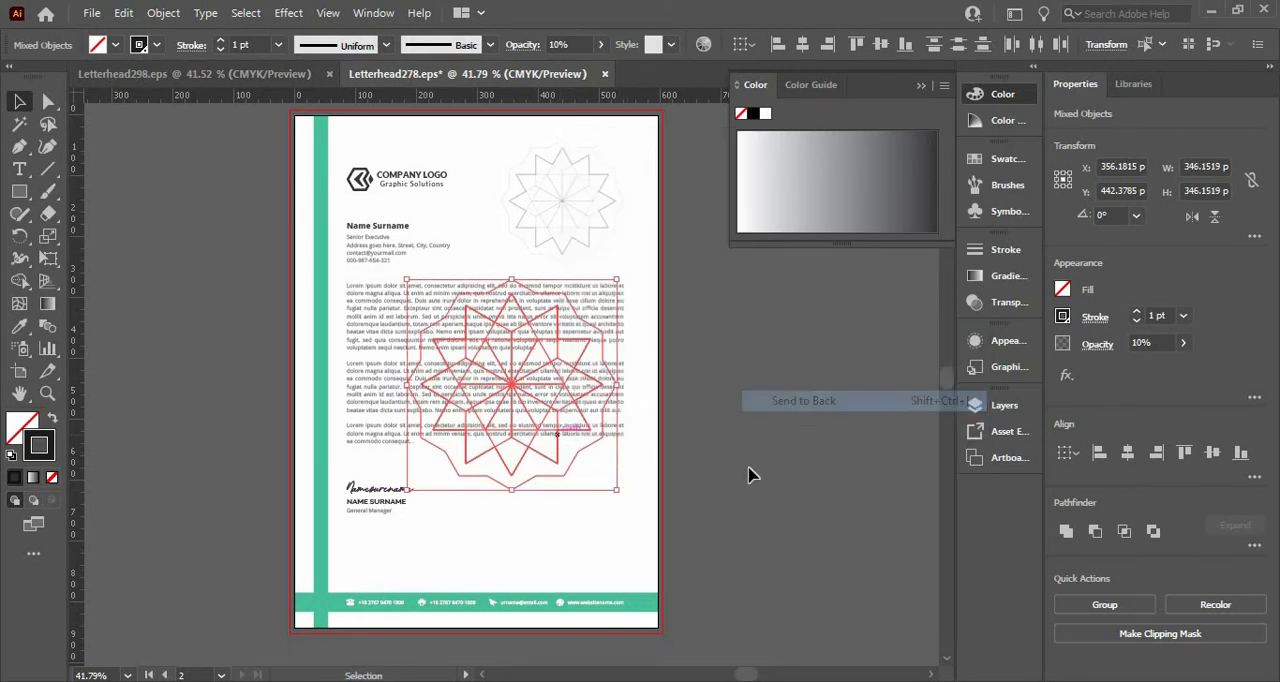
pyautogui.click(733, 490)
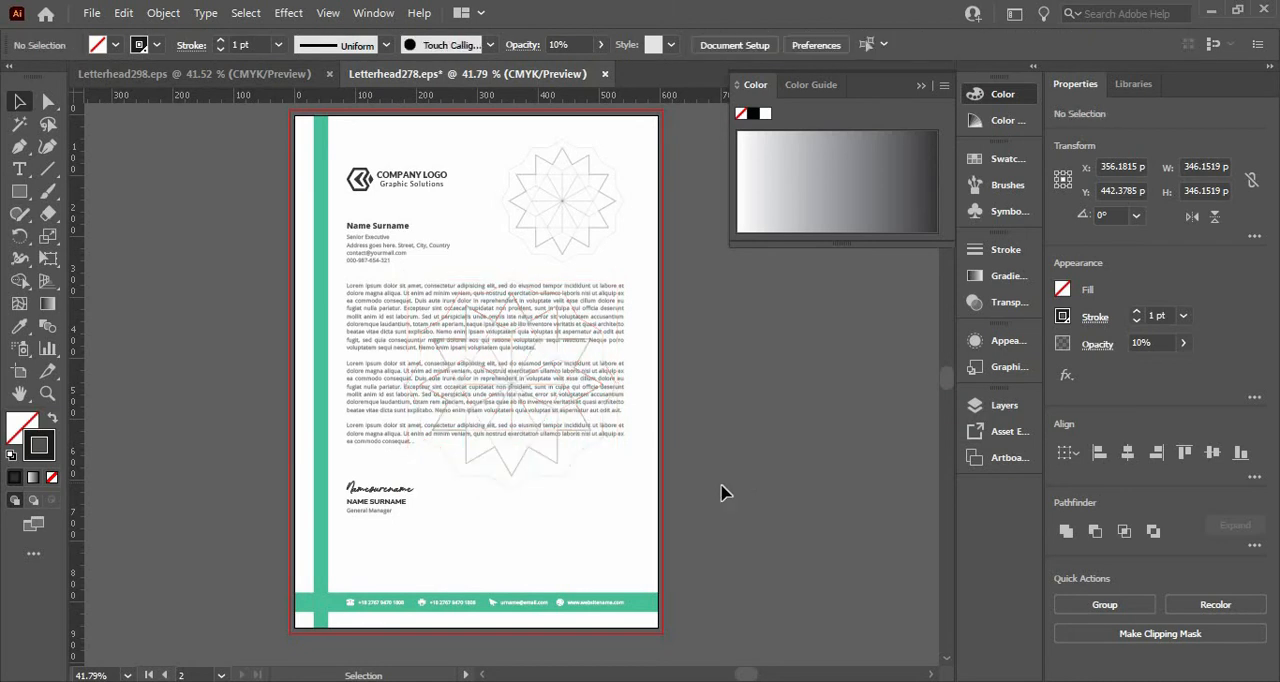
# Group all parts of the large rosette copy and center the group horizontally and vertically on the page.
pyautogui.click(514, 443)
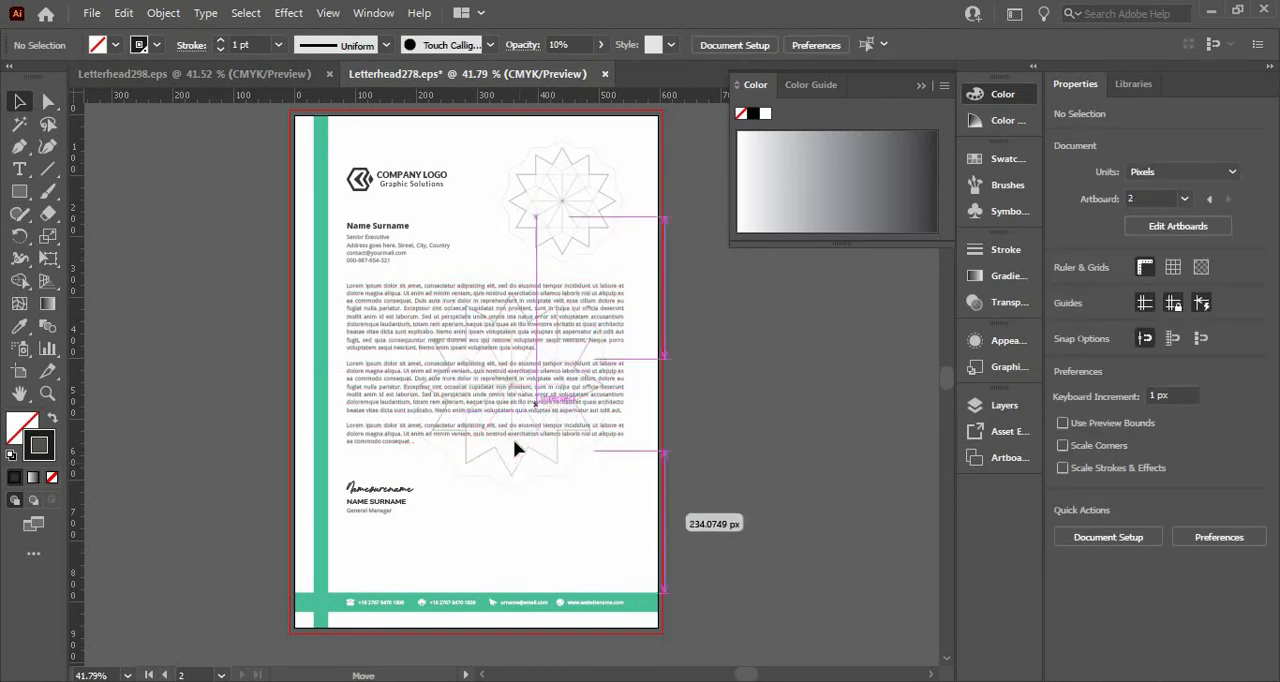
pyautogui.hotkey('ctrl', 'z')
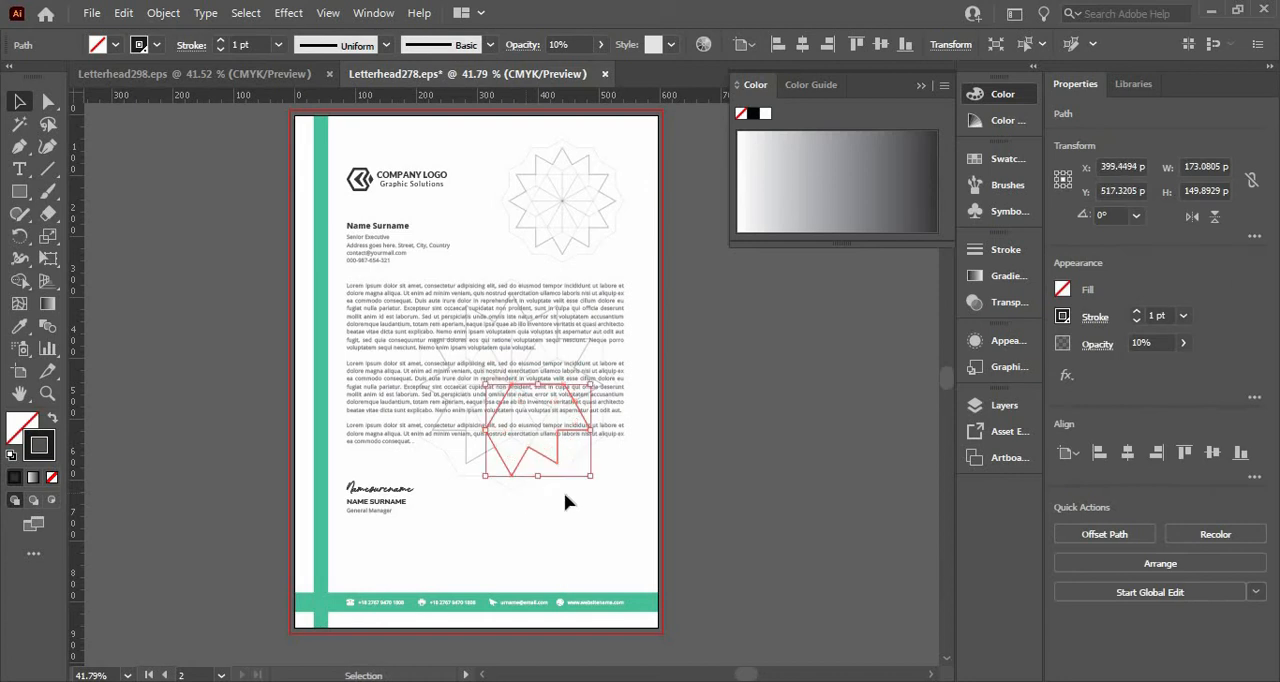
pyautogui.keyDown('shift'); pyautogui.click(457, 320); pyautogui.keyUp('shift')
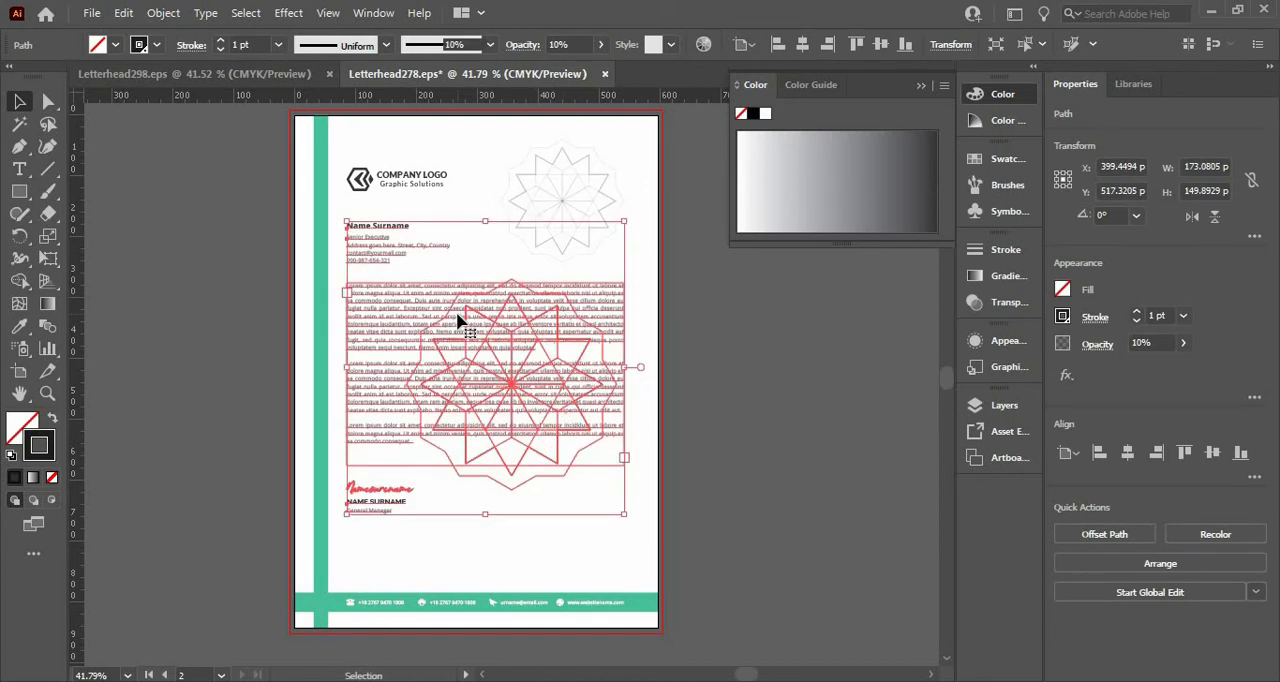
pyautogui.keyDown('shift'); pyautogui.click(372, 331); pyautogui.keyUp('shift')
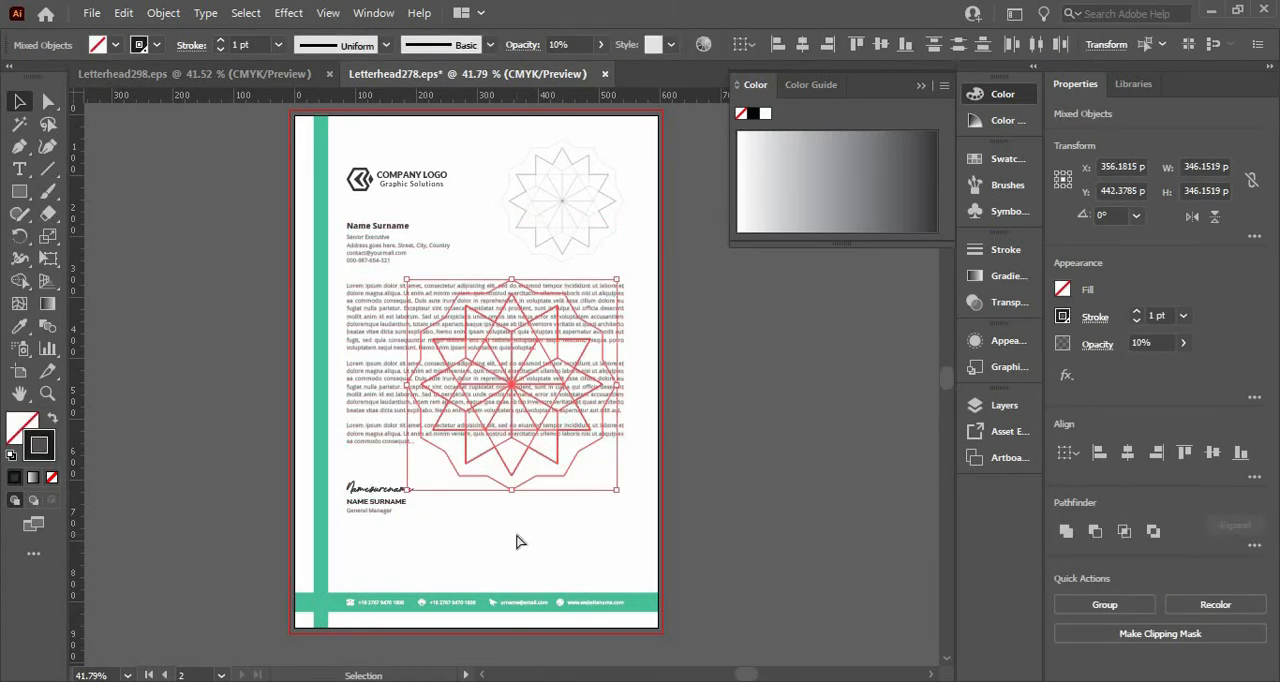
pyautogui.hotkey('ctrl', 'g')
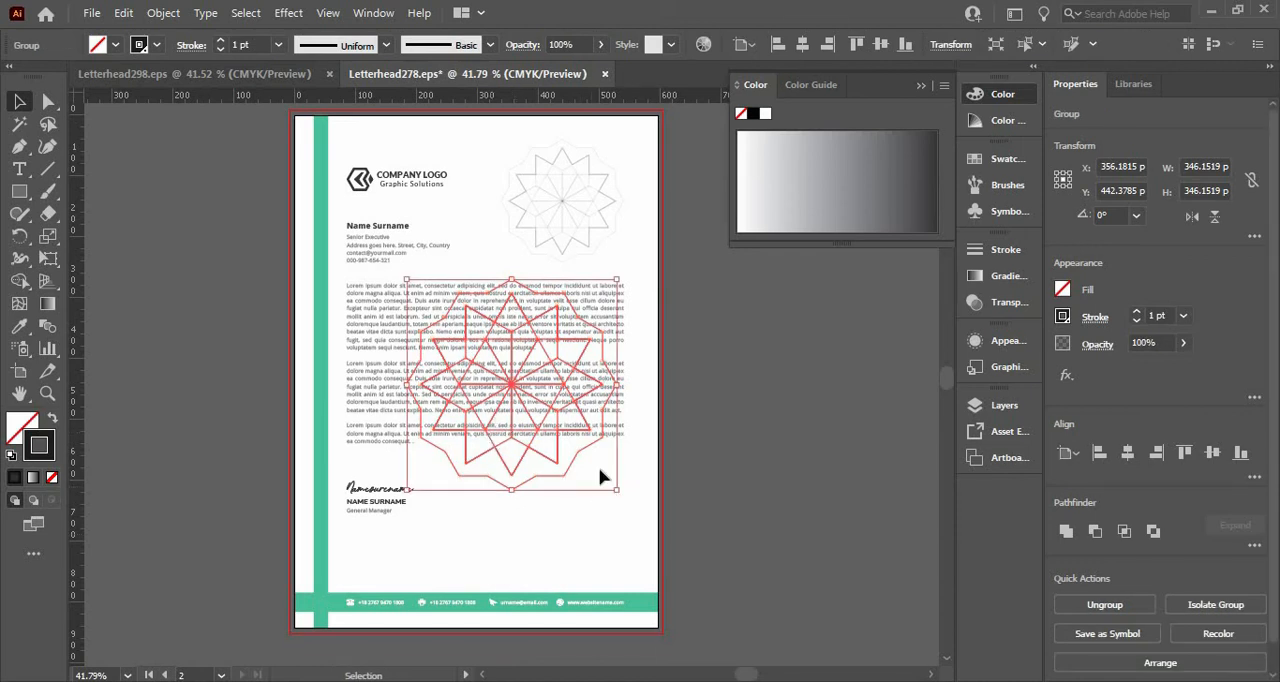
pyautogui.click(1127, 453)
pyautogui.click(1213, 453)
pyautogui.click(838, 608)
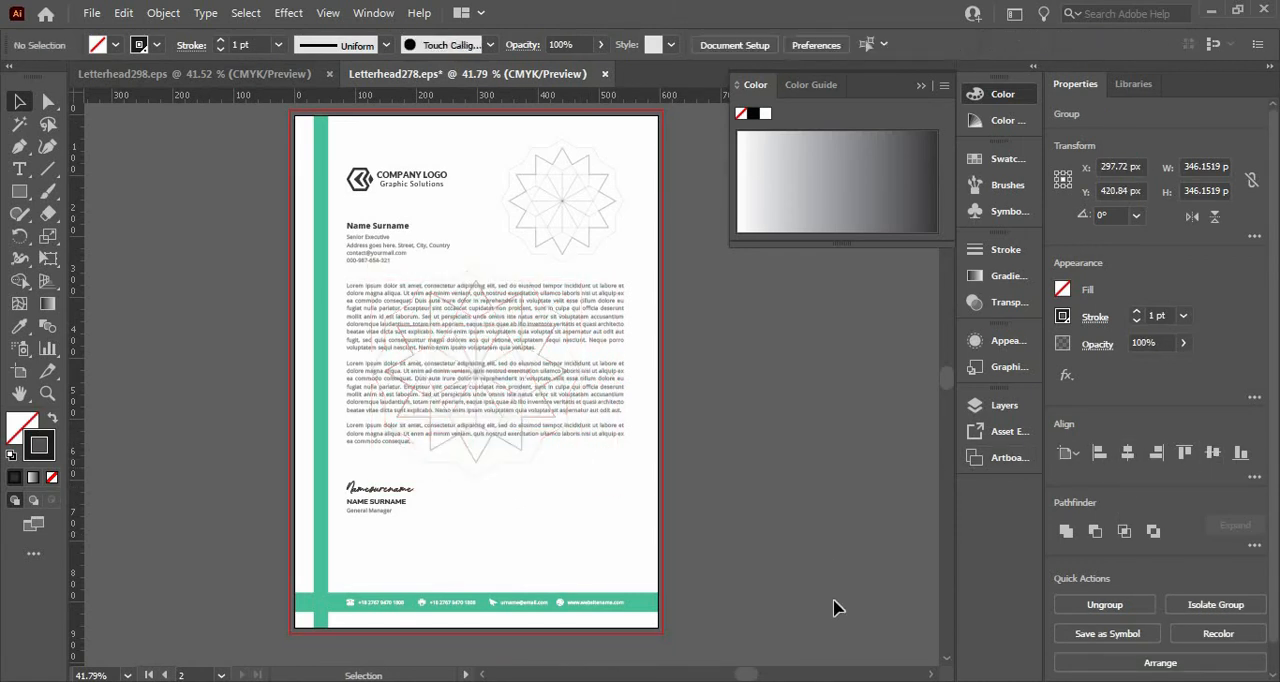
# Duplicate the large centered rosette at about 90 px wide and place two such copies side by side above the footer bar.
pyautogui.click(586, 190)
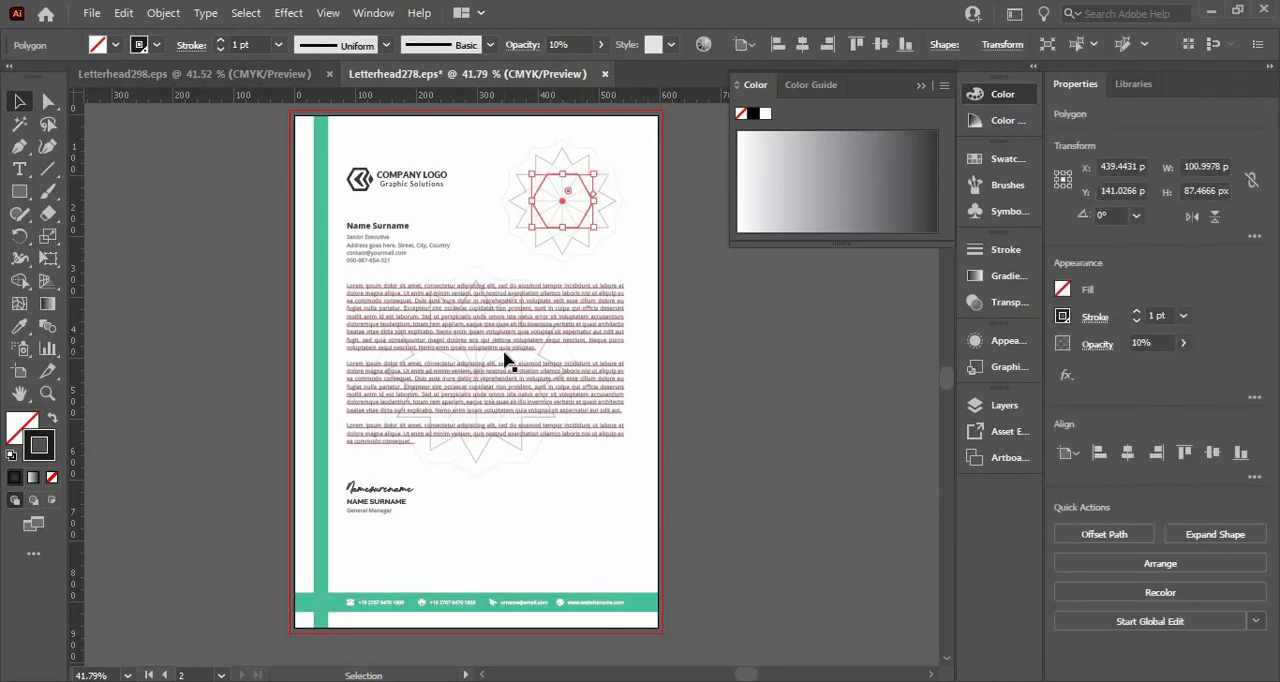
pyautogui.click(548, 365)
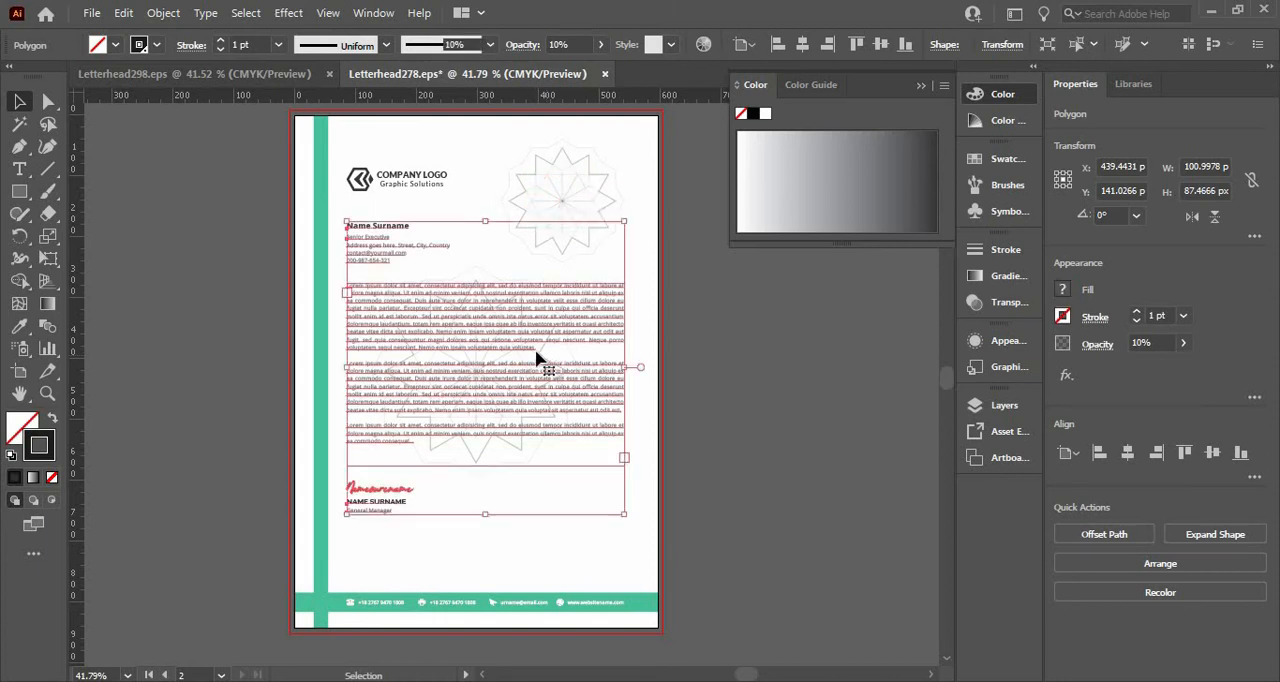
pyautogui.click(476, 270)
pyautogui.press('a')
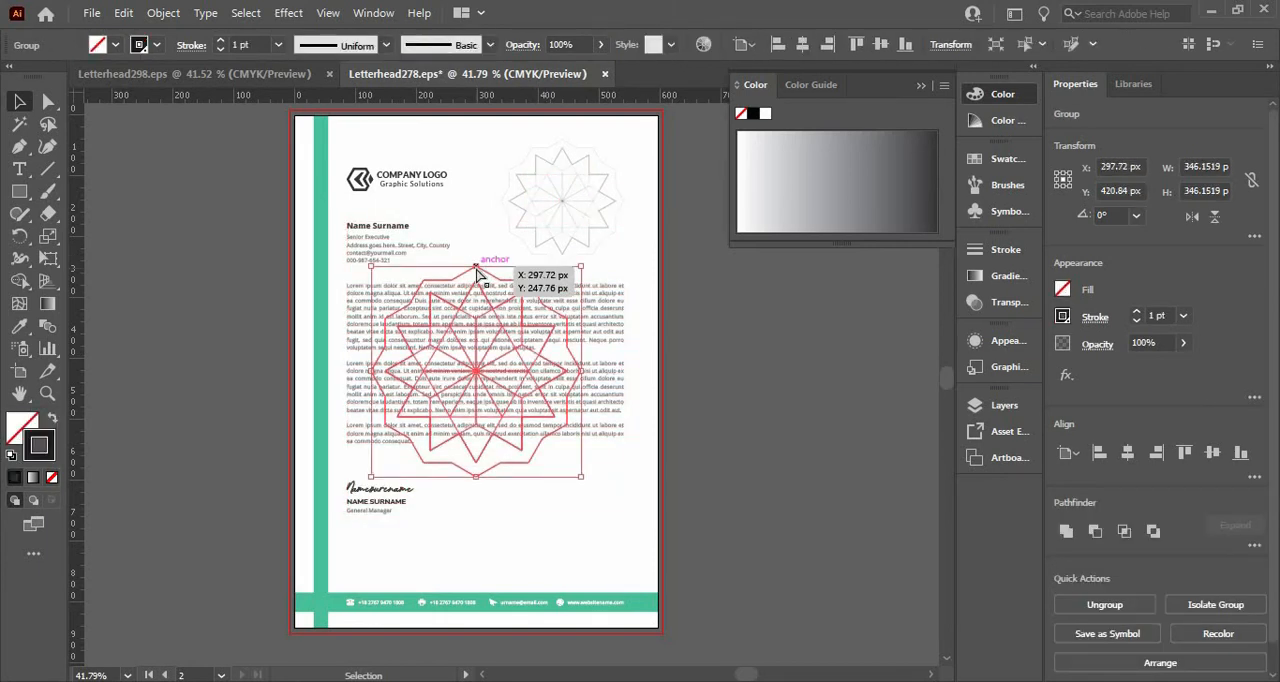
pyautogui.moveTo(476, 272); pyautogui.dragTo(531, 503)
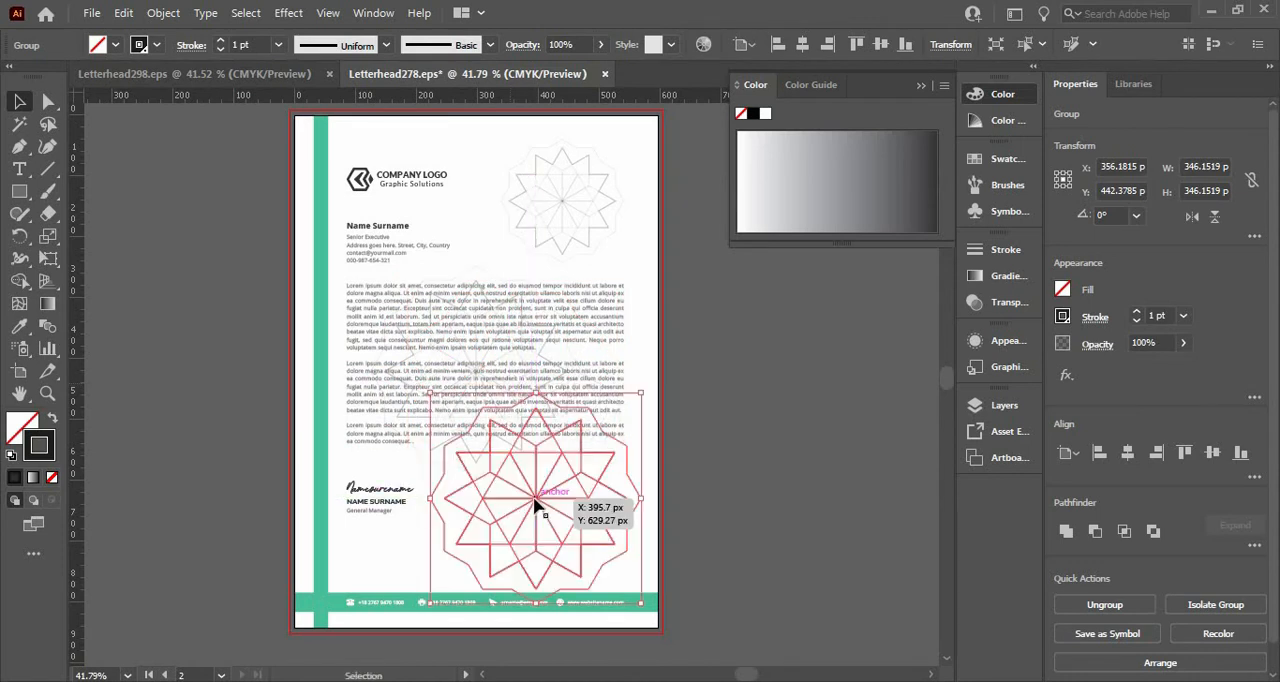
pyautogui.moveTo(641, 497); pyautogui.dragTo(556, 567)
pyautogui.click(714, 534)
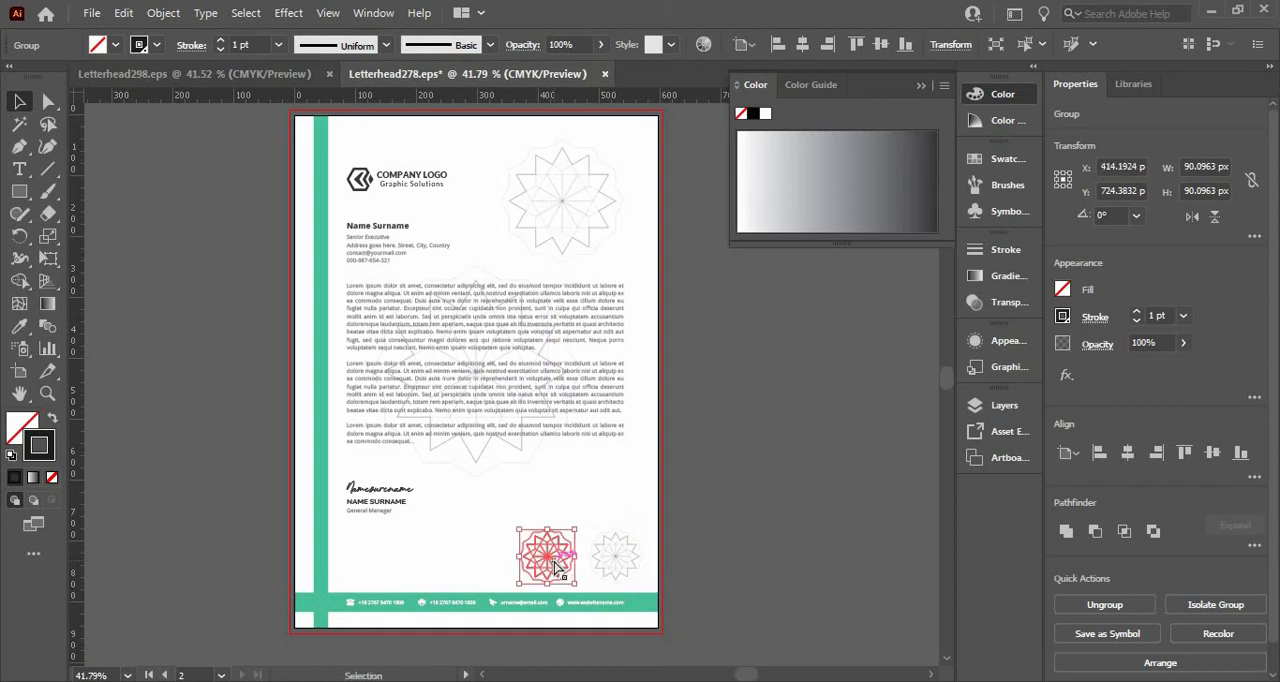
# Repeat the last rosette duplication three times to complete a row of five across the page above the footer bar.
pyautogui.hotkey('ctrl', 'd')
pyautogui.hotkey('ctrl', 'd')
pyautogui.hotkey('ctrl', 'd')
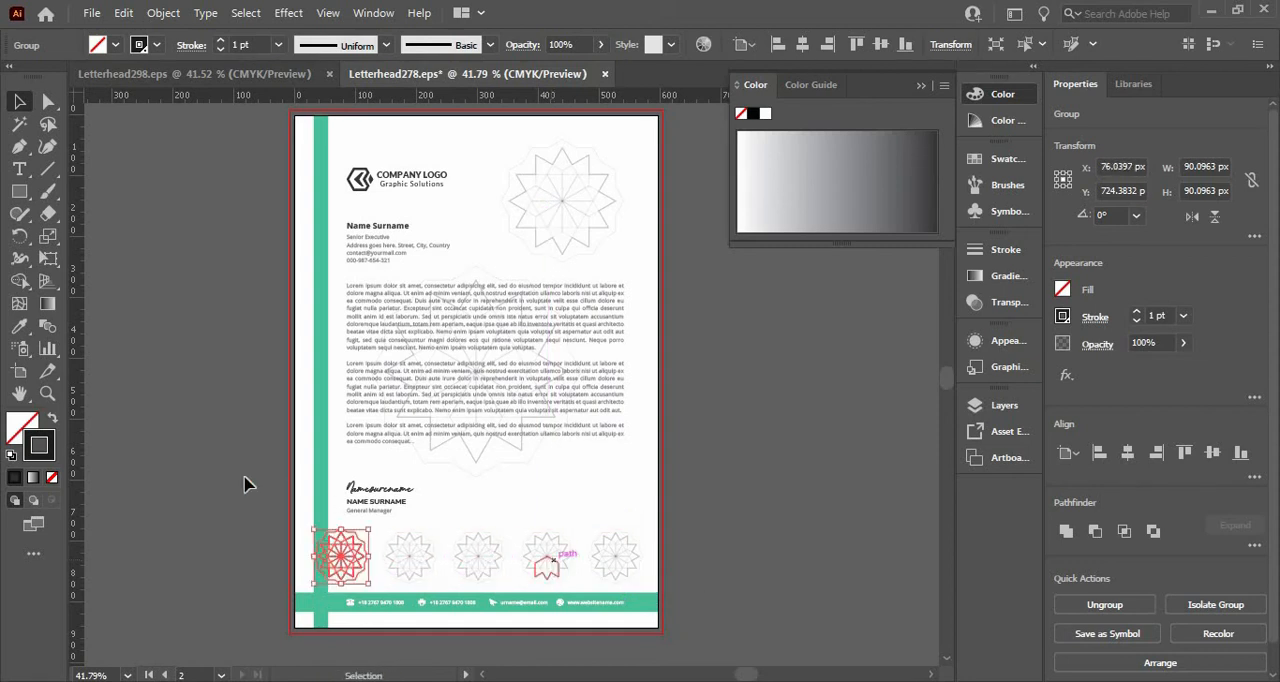
pyautogui.click(191, 457)
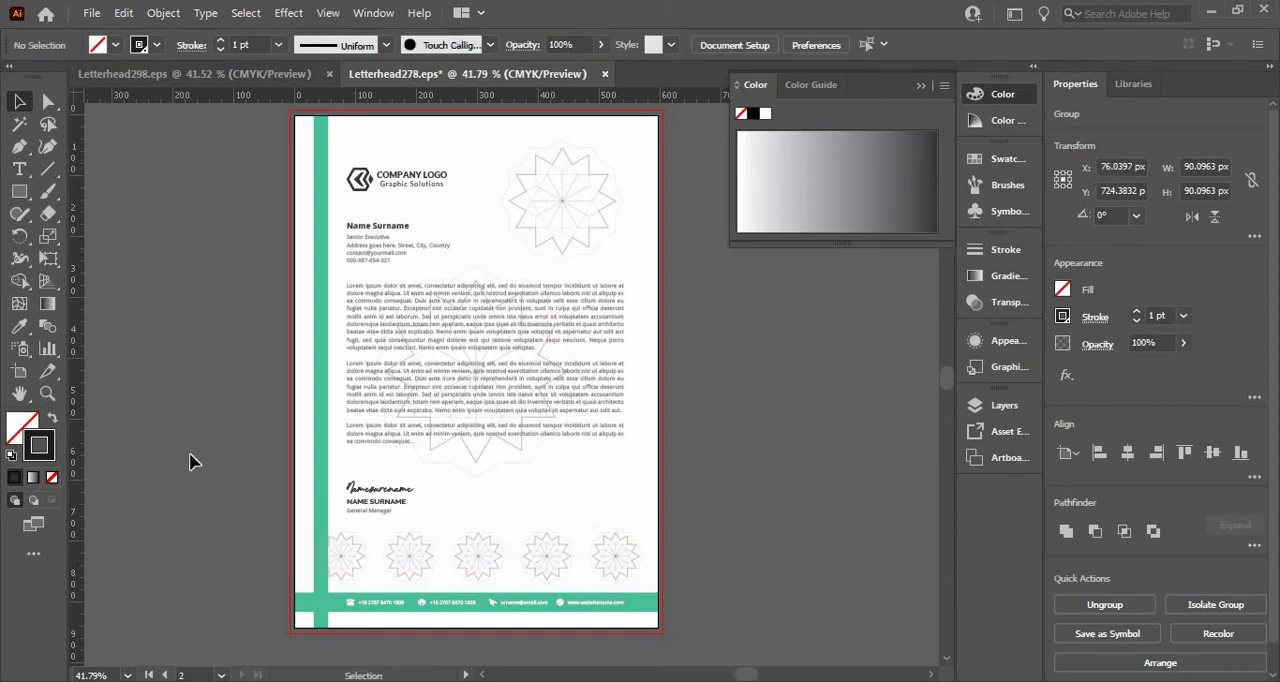
# Group the five small rosettes and center the row horizontally on the page.
pyautogui.click(325, 520)
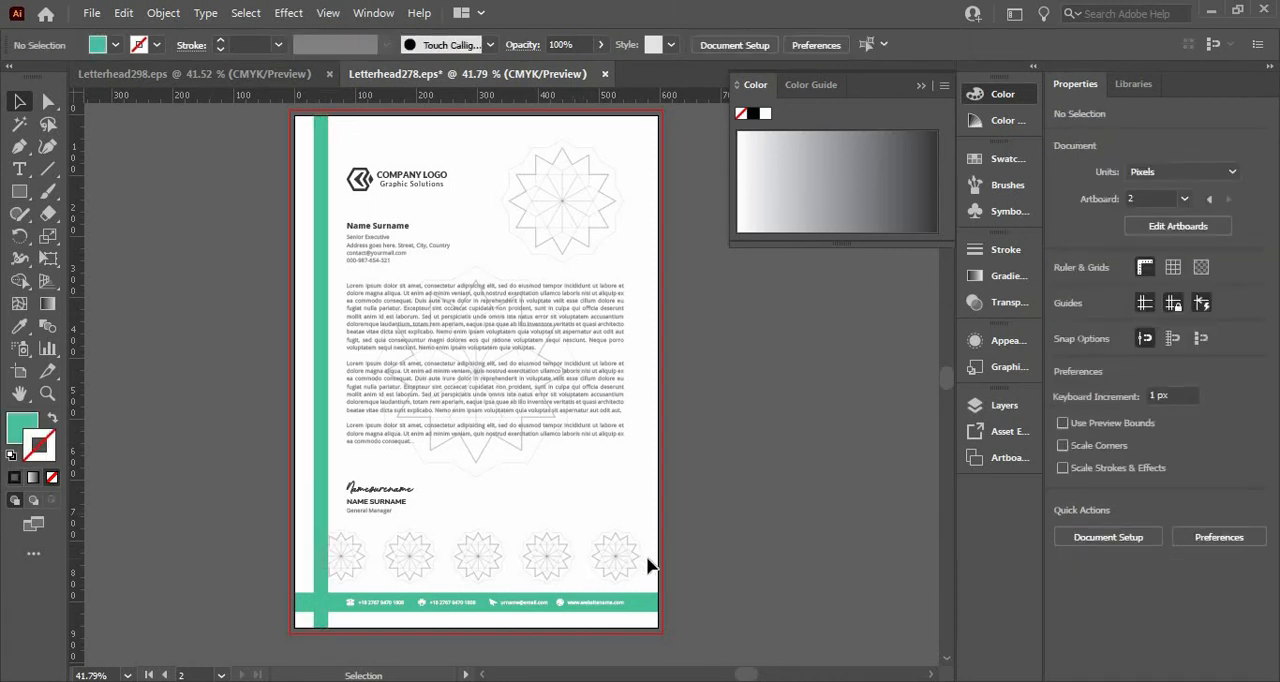
pyautogui.click(333, 545)
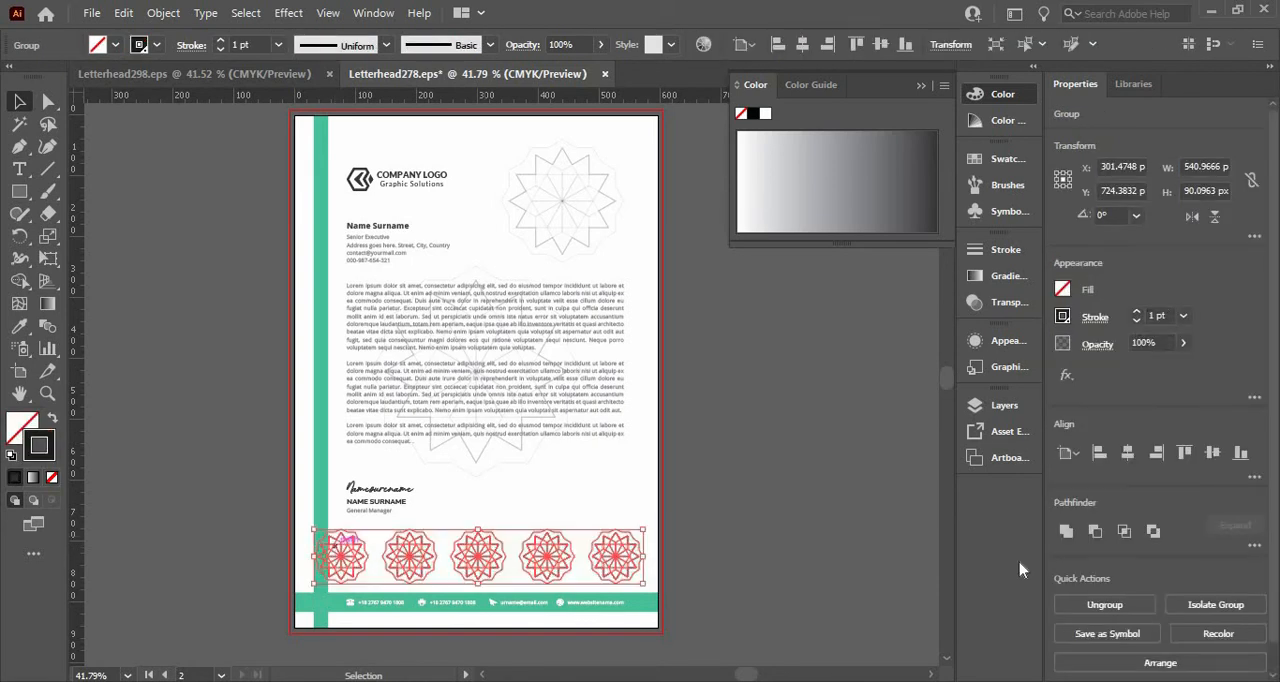
pyautogui.click(1127, 452)
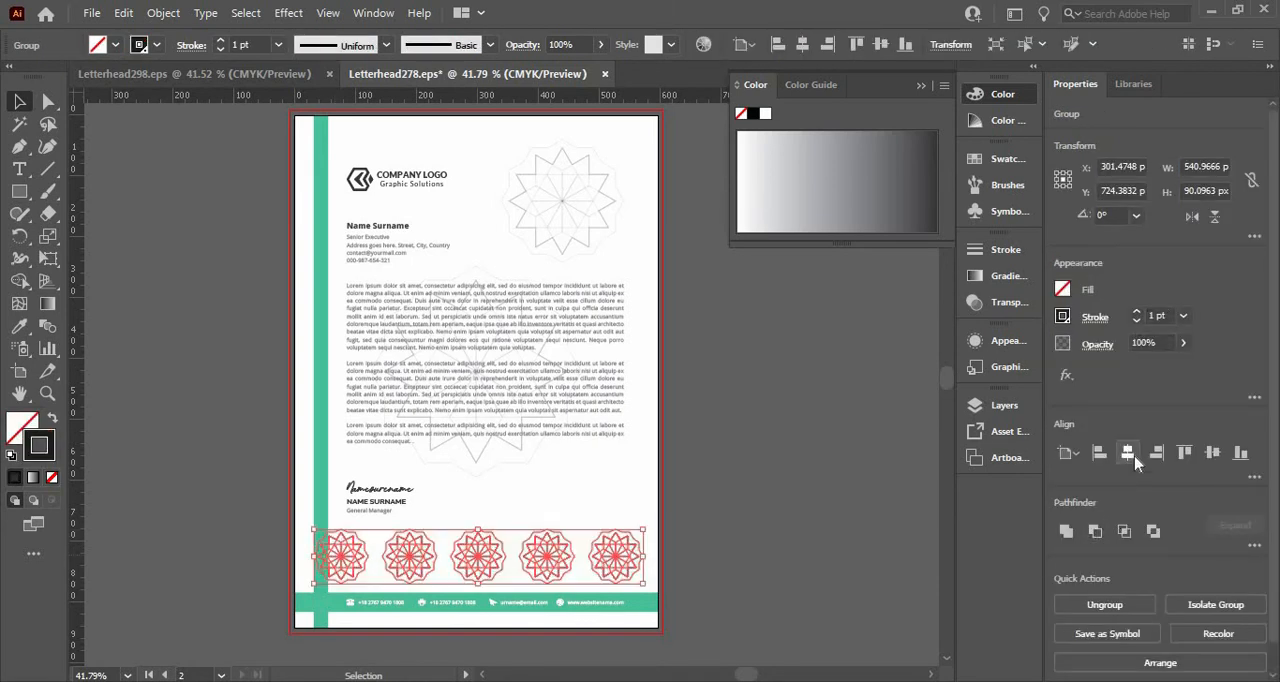
pyautogui.click(791, 508)
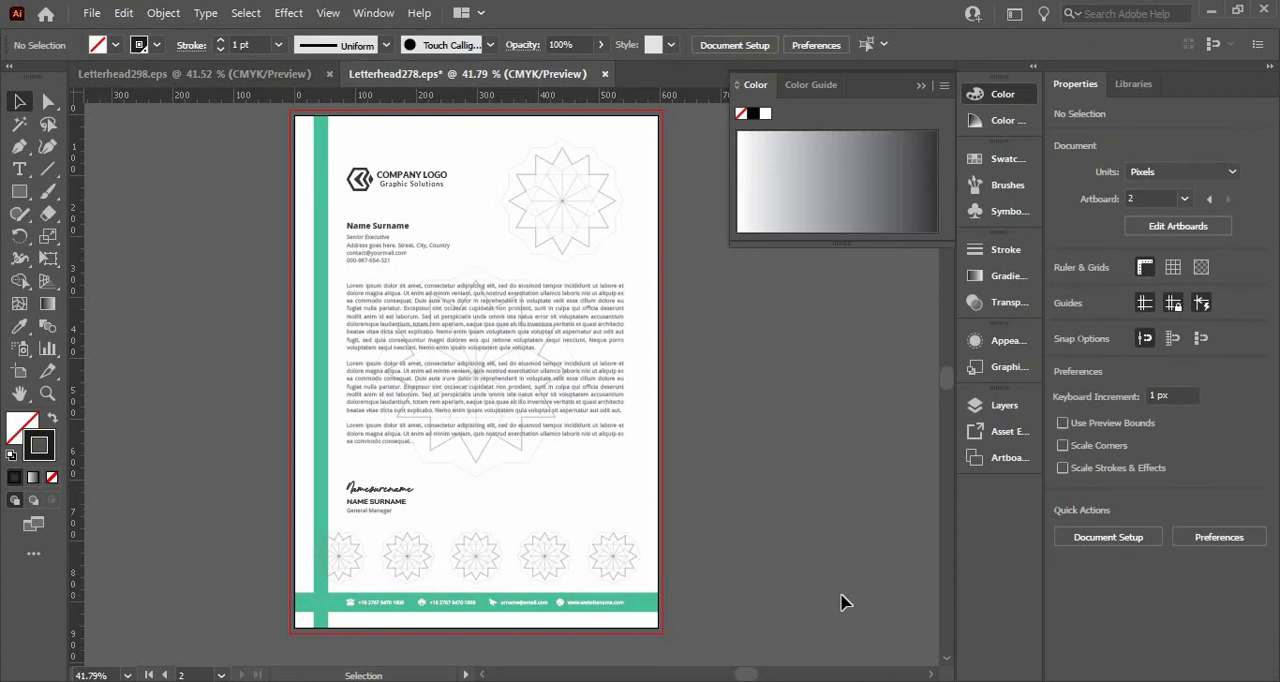
# Delete the large centered rosette behind the letter text.
pyautogui.click(548, 366)
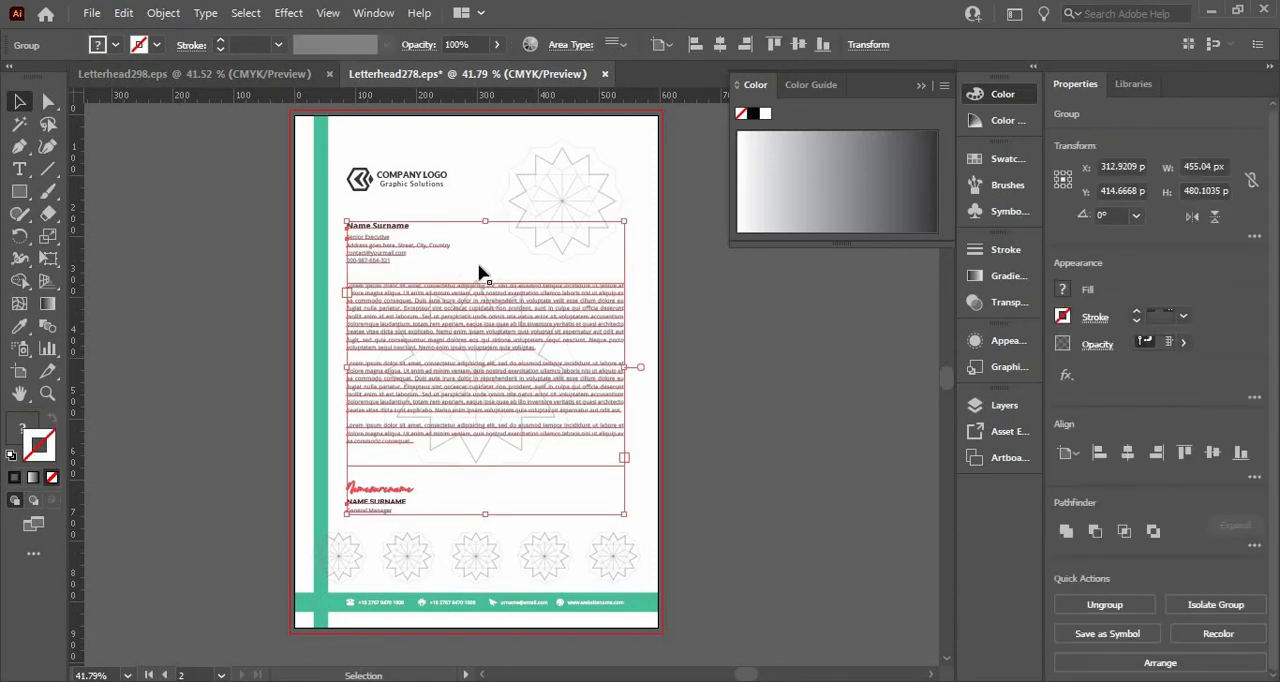
pyautogui.moveTo(480, 274); pyautogui.dragTo(482, 275)
pyautogui.click(481, 268)
pyautogui.press('Delete')
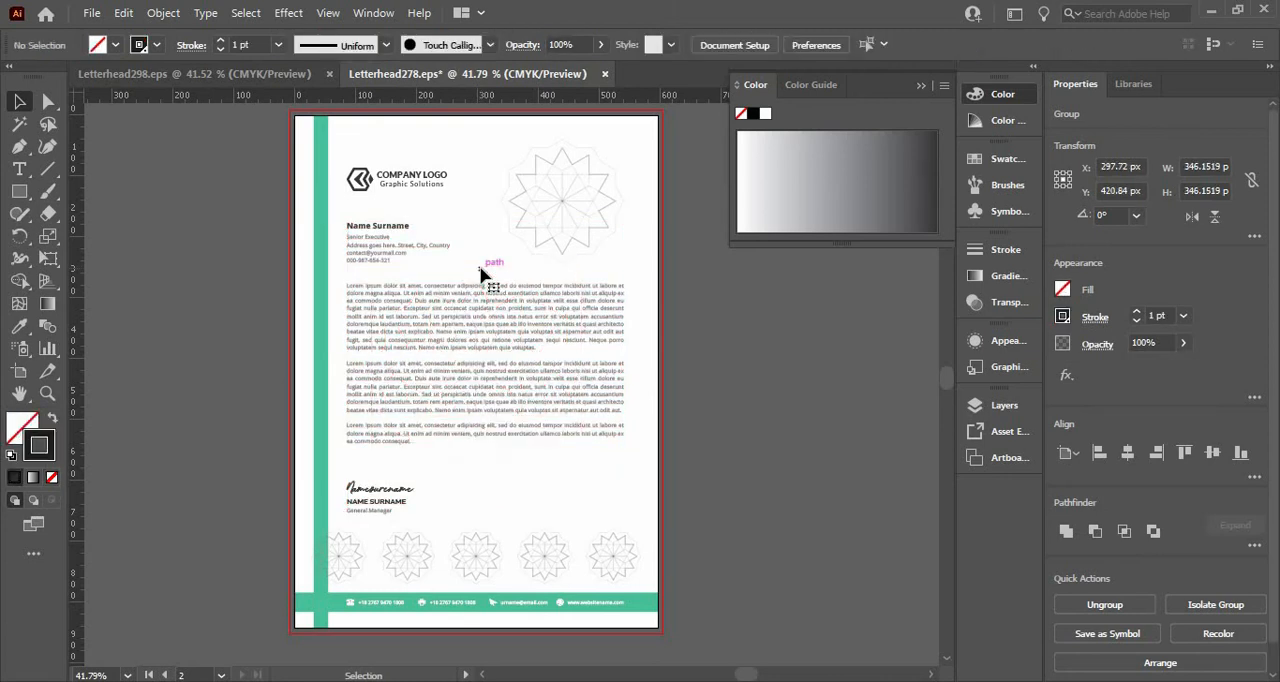
pyautogui.click(570, 205)
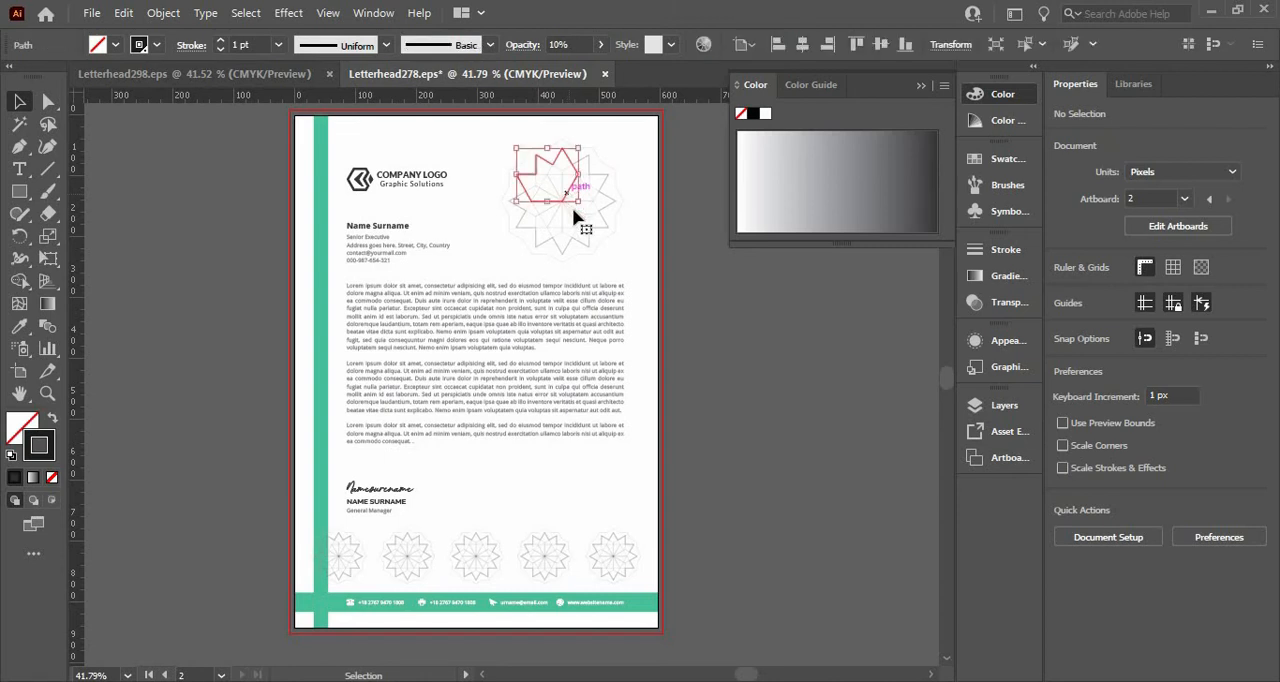
pyautogui.click(737, 430)
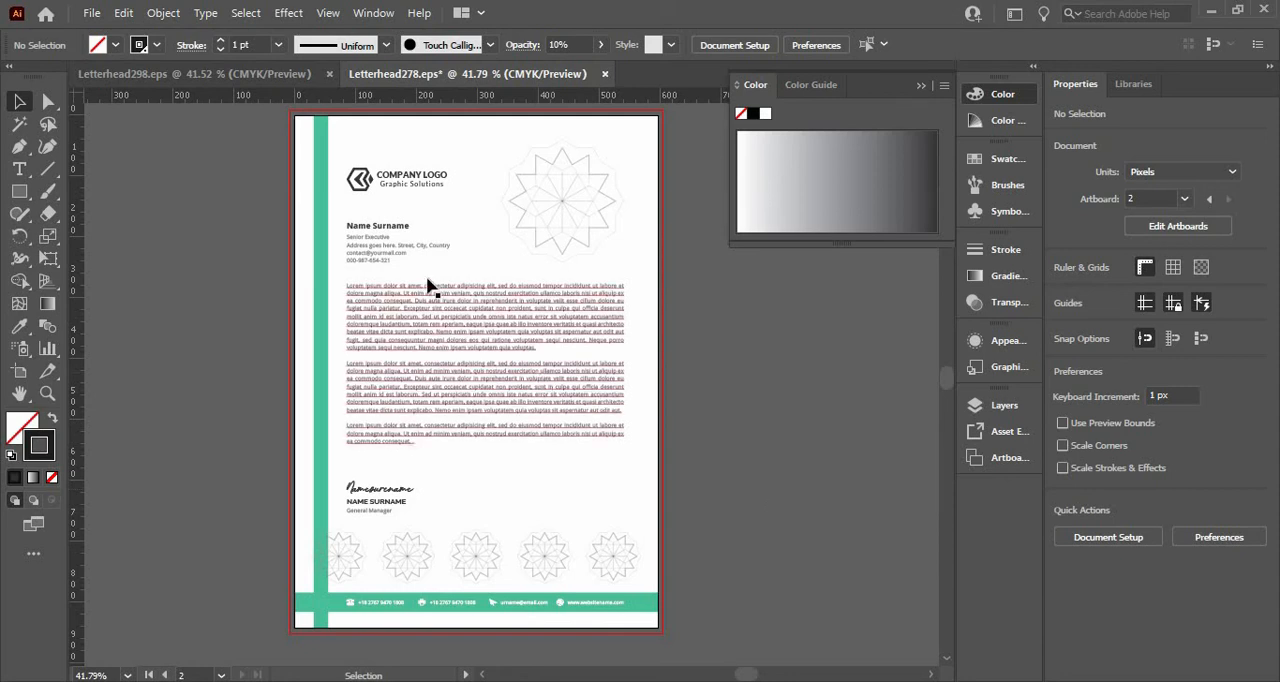
# Recolor the company logo group with the green sampled from the vertical bar.
pyautogui.click(390, 192)
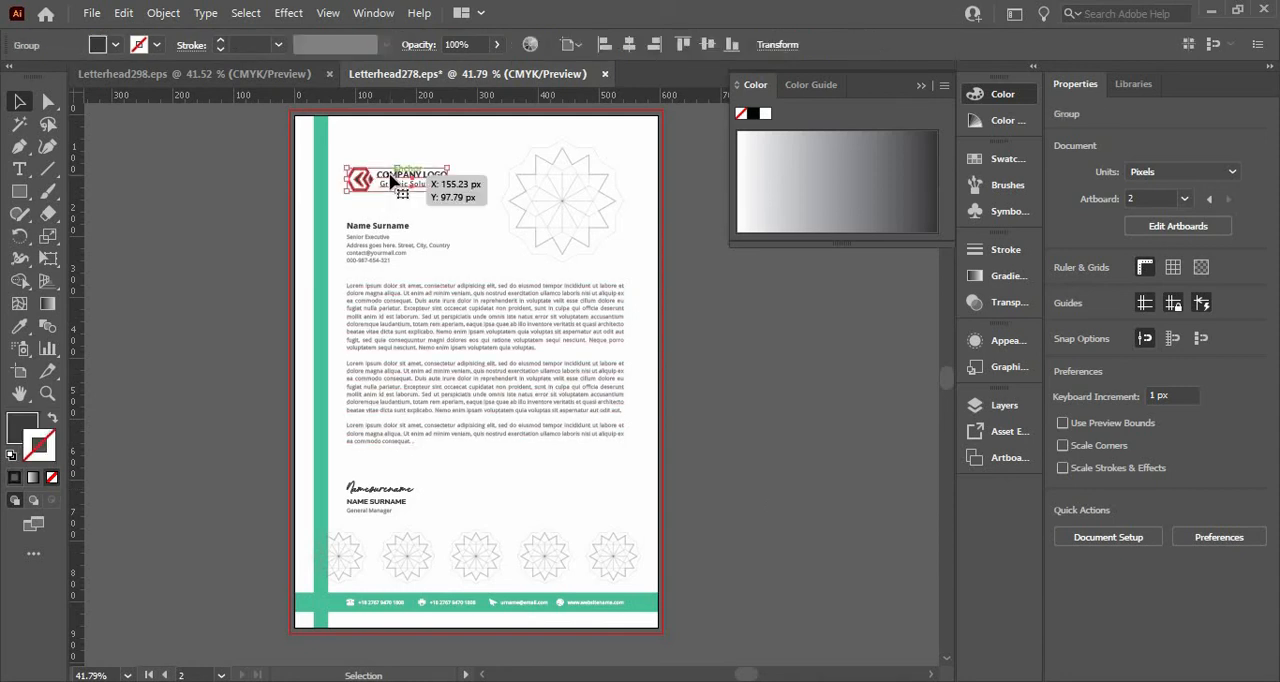
pyautogui.press('i')
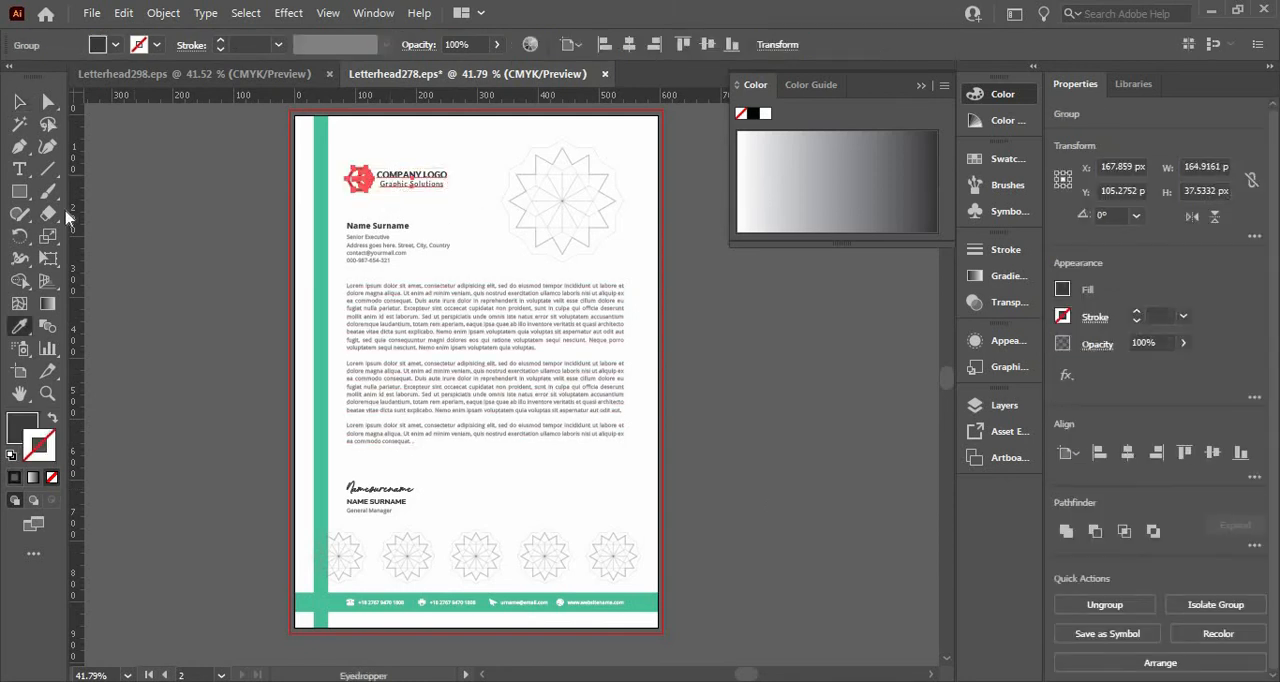
pyautogui.click(320, 226)
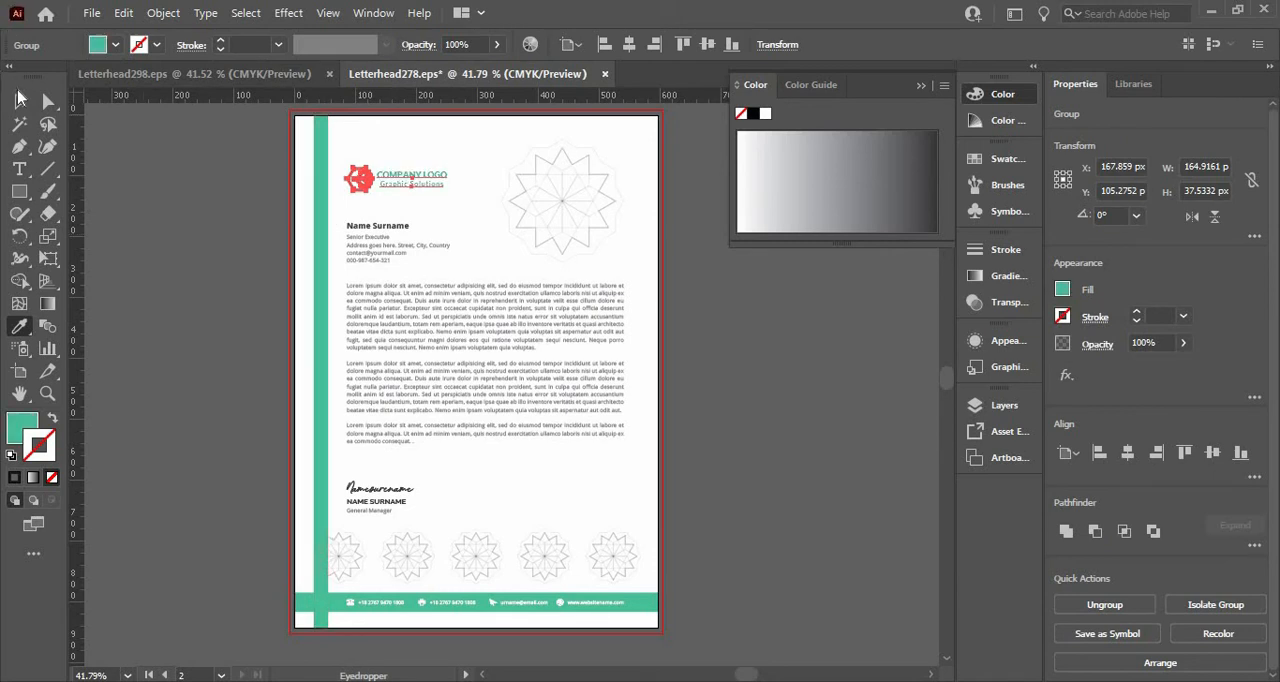
pyautogui.click(20, 98)
pyautogui.click(207, 251)
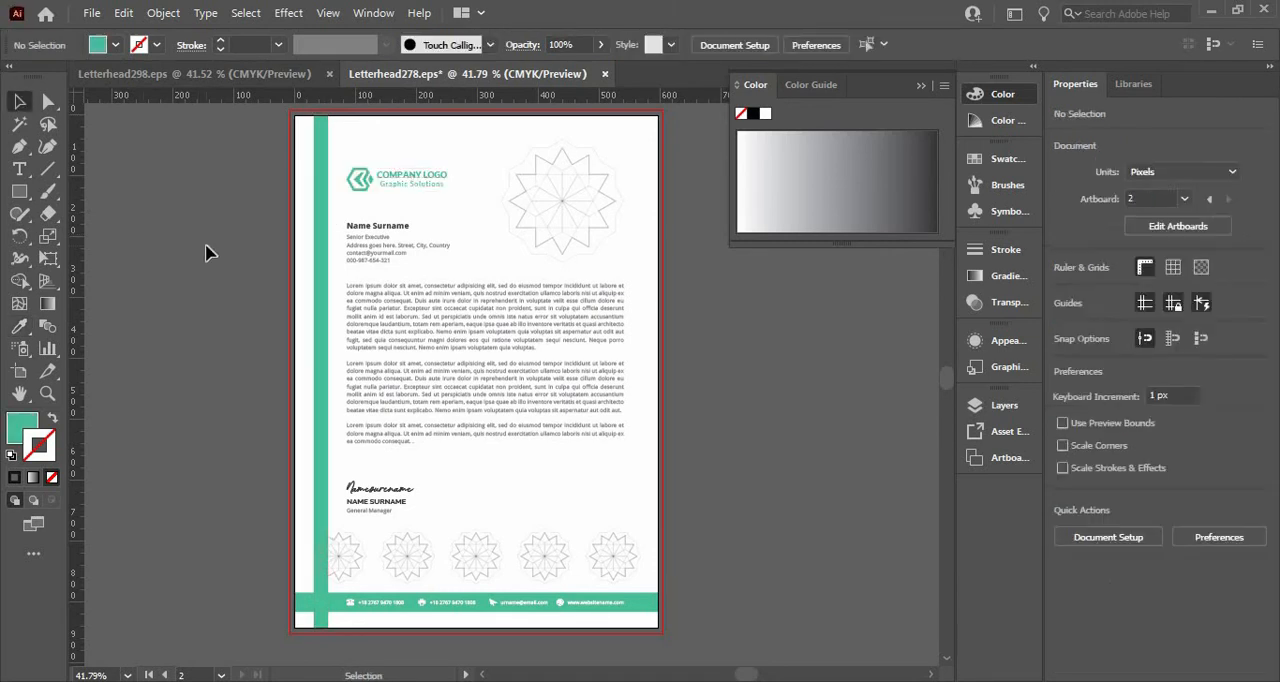
# Apply the vertical bar's green to the large rosette beside the logo and copy its hex code 50be98.
pyautogui.moveTo(515, 135); pyautogui.dragTo(591, 266)
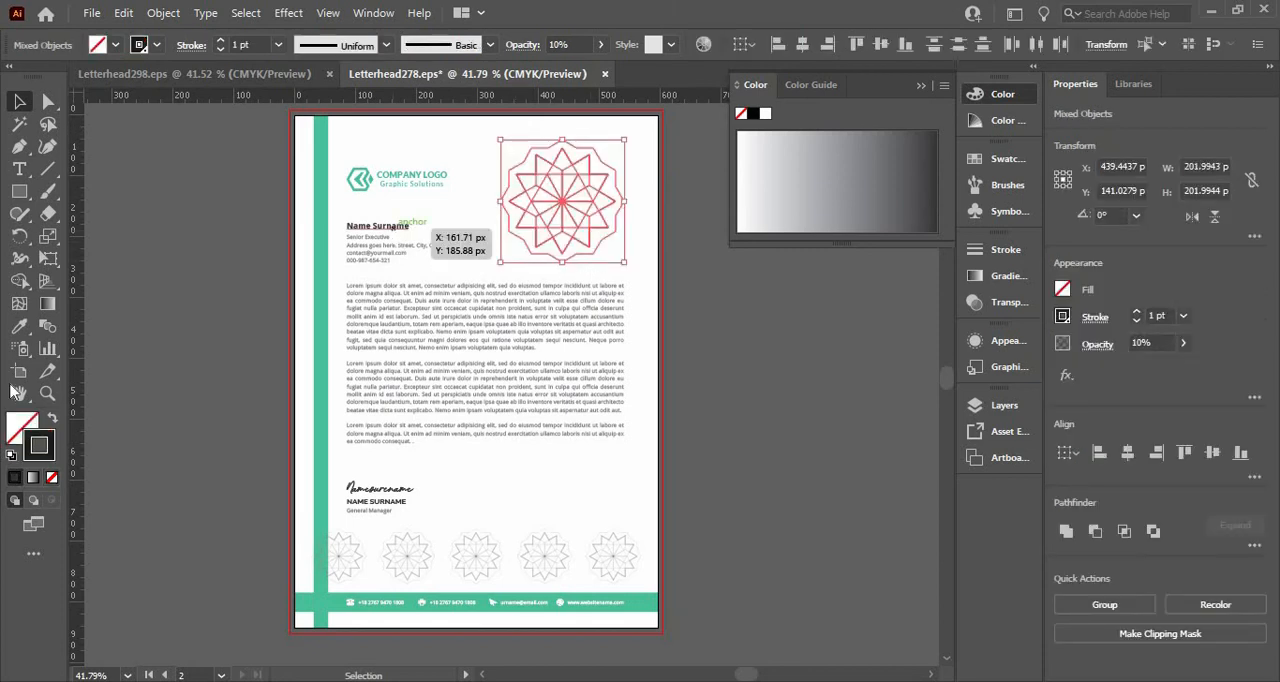
pyautogui.click(19, 326)
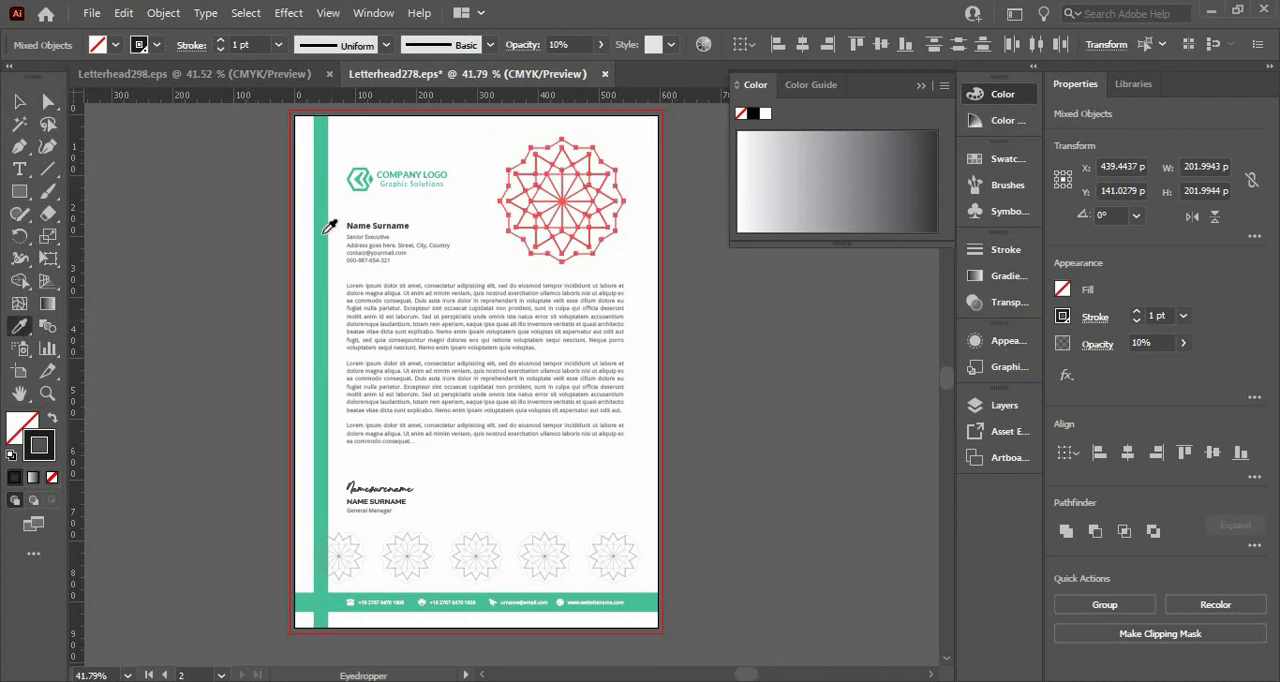
pyautogui.click(320, 232)
pyautogui.click(20, 101)
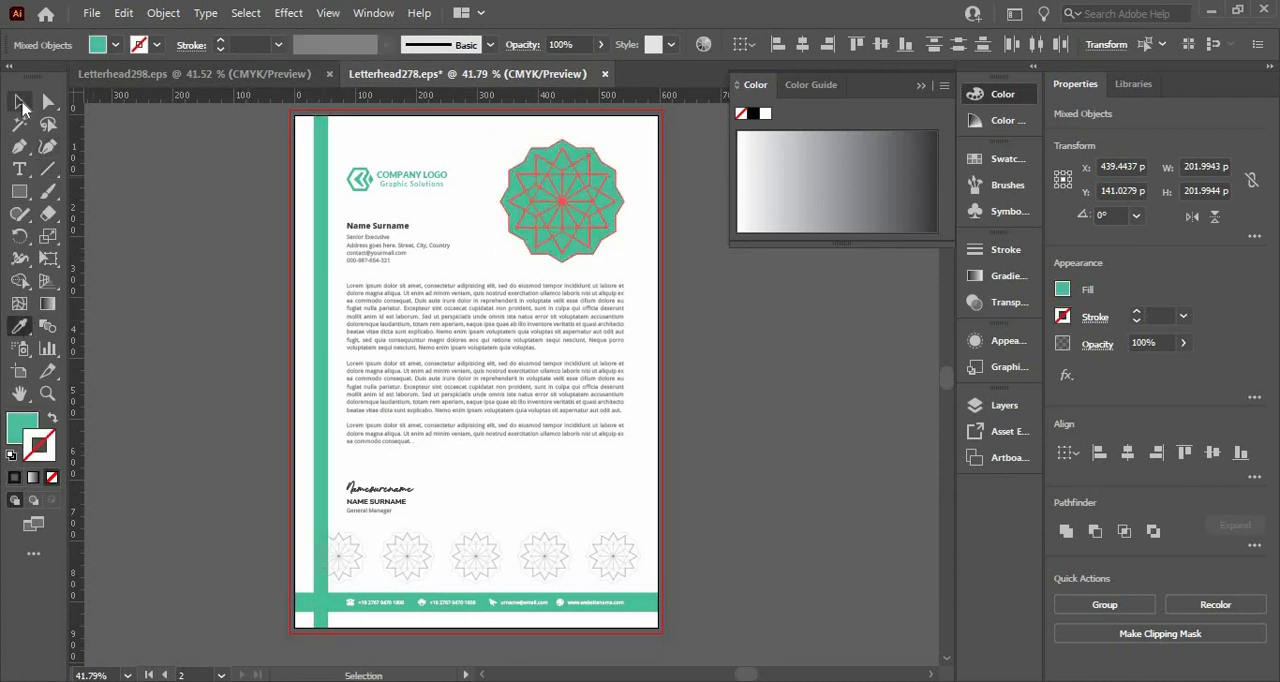
pyautogui.click(116, 45)
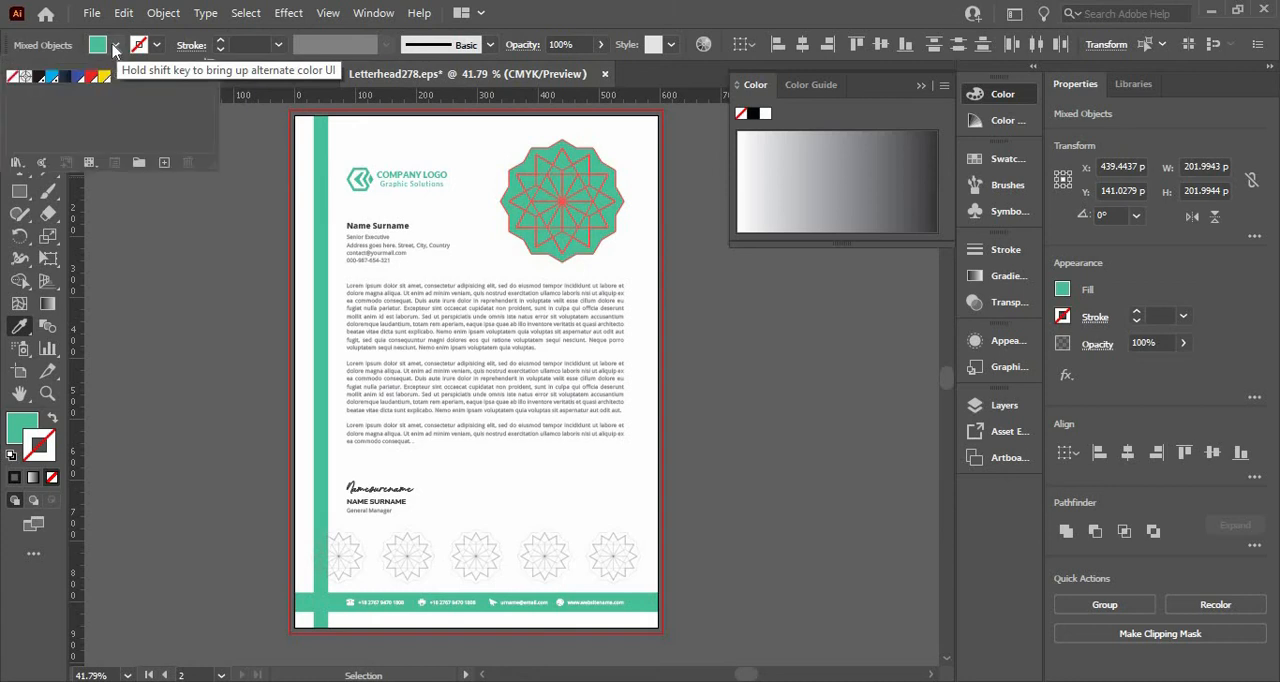
pyautogui.click(17, 432)
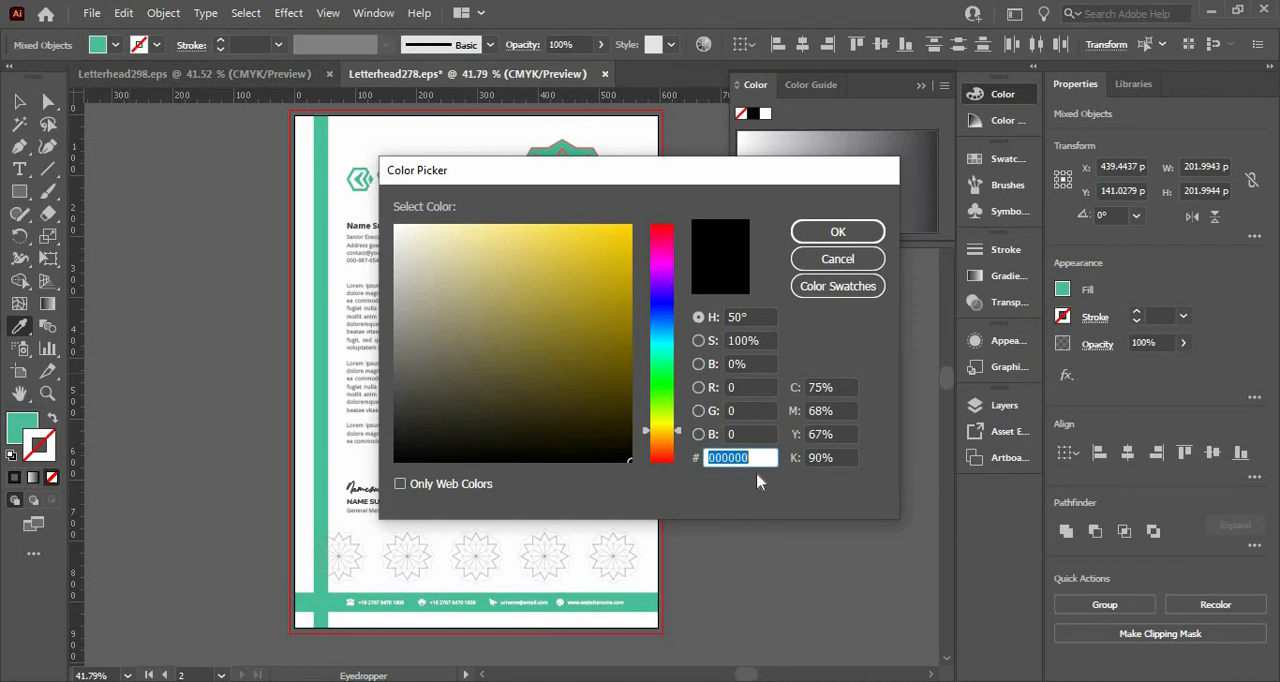
pyautogui.click(837, 262)
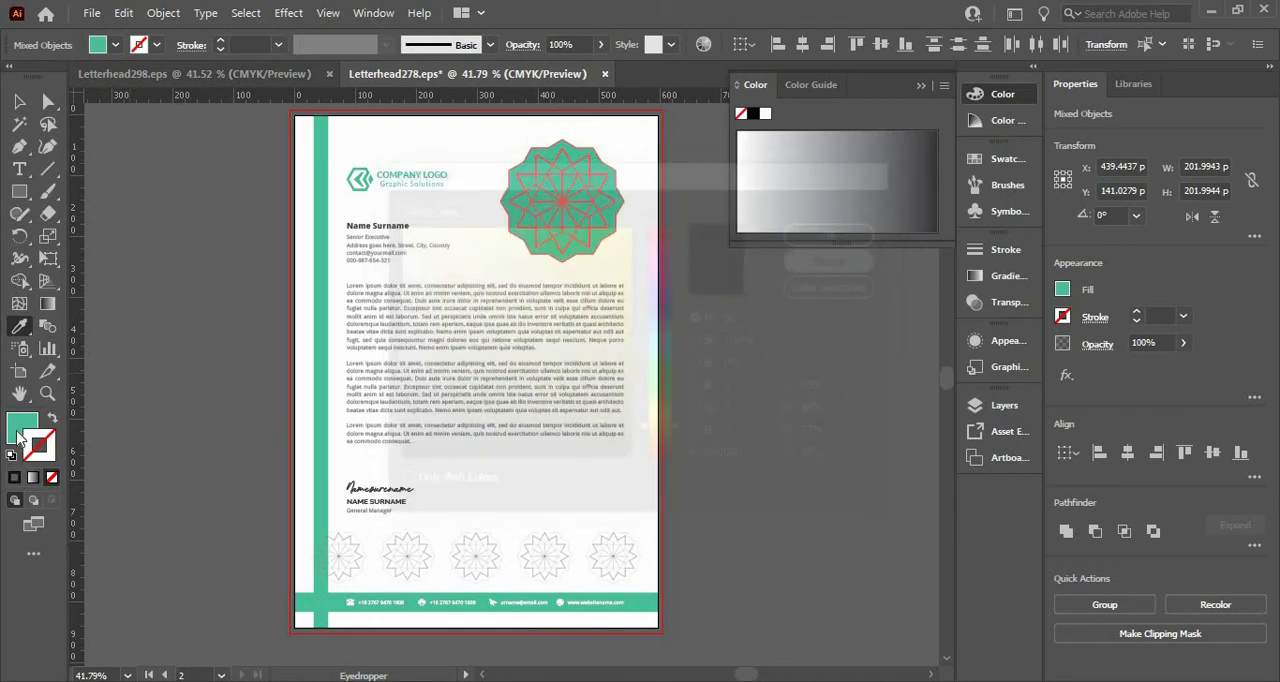
pyautogui.doubleClick(18, 430)
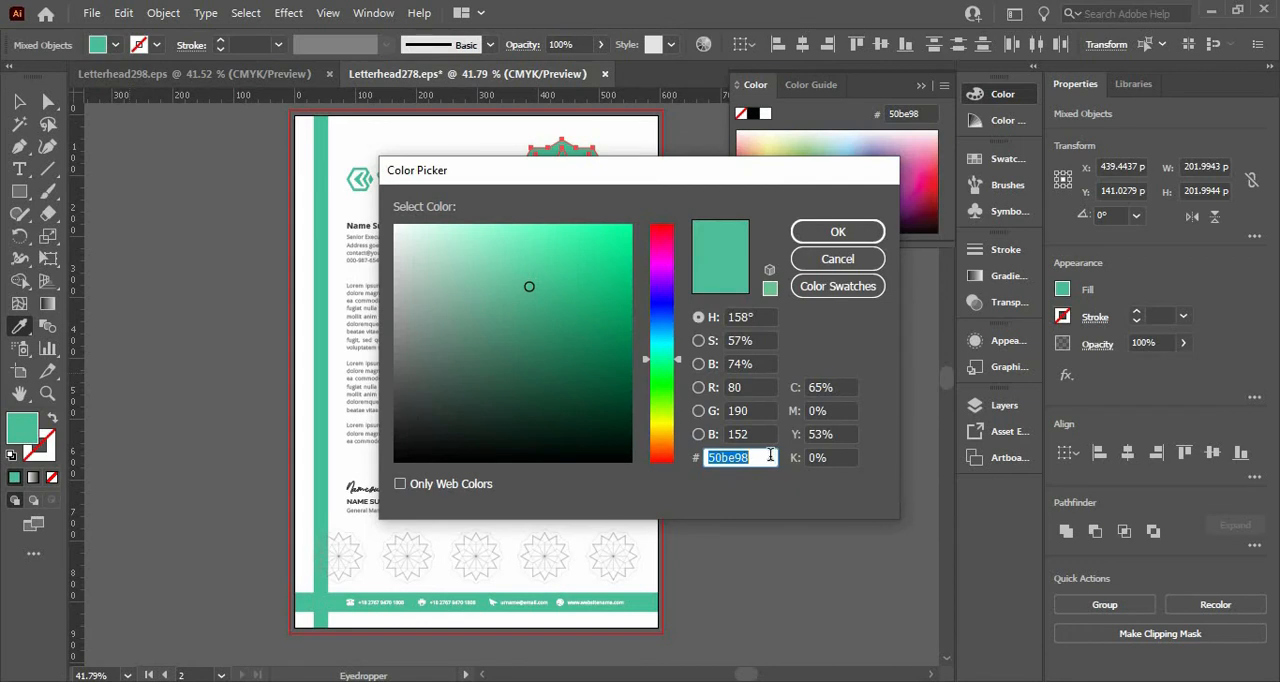
pyautogui.click(837, 263)
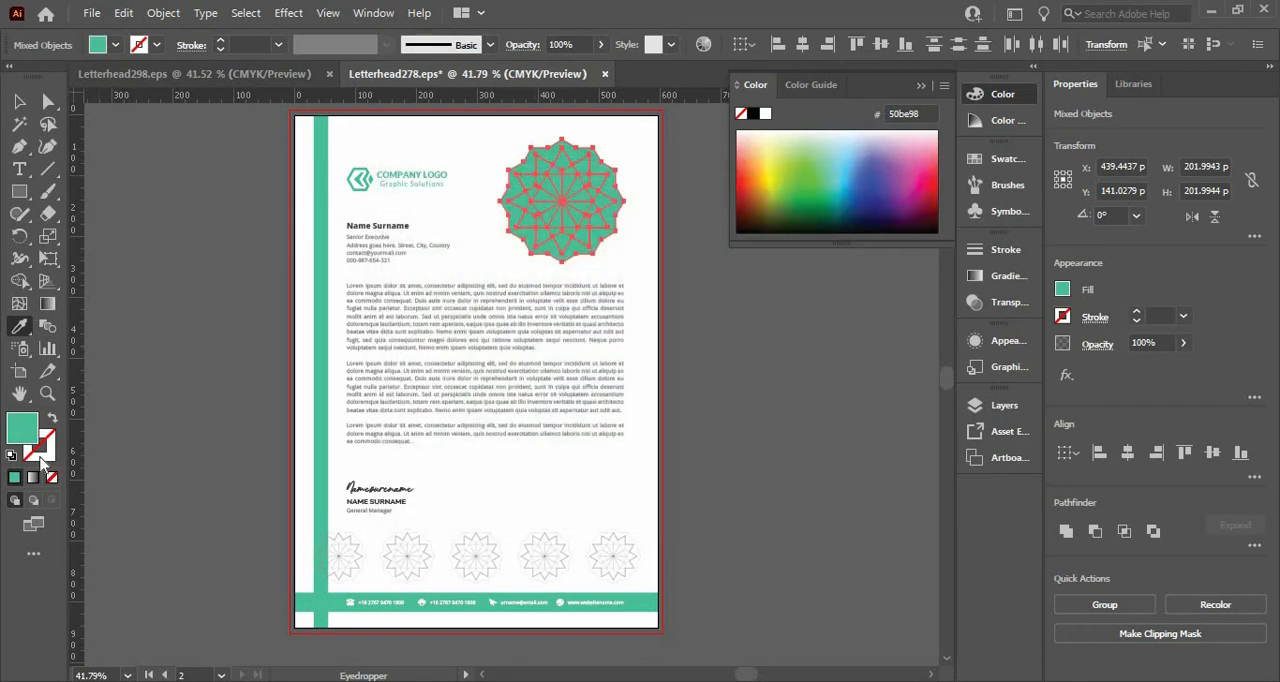
# Remove the large rosette's fill and color its stroke green with the copied hex code 50be98.
pyautogui.click(52, 478)
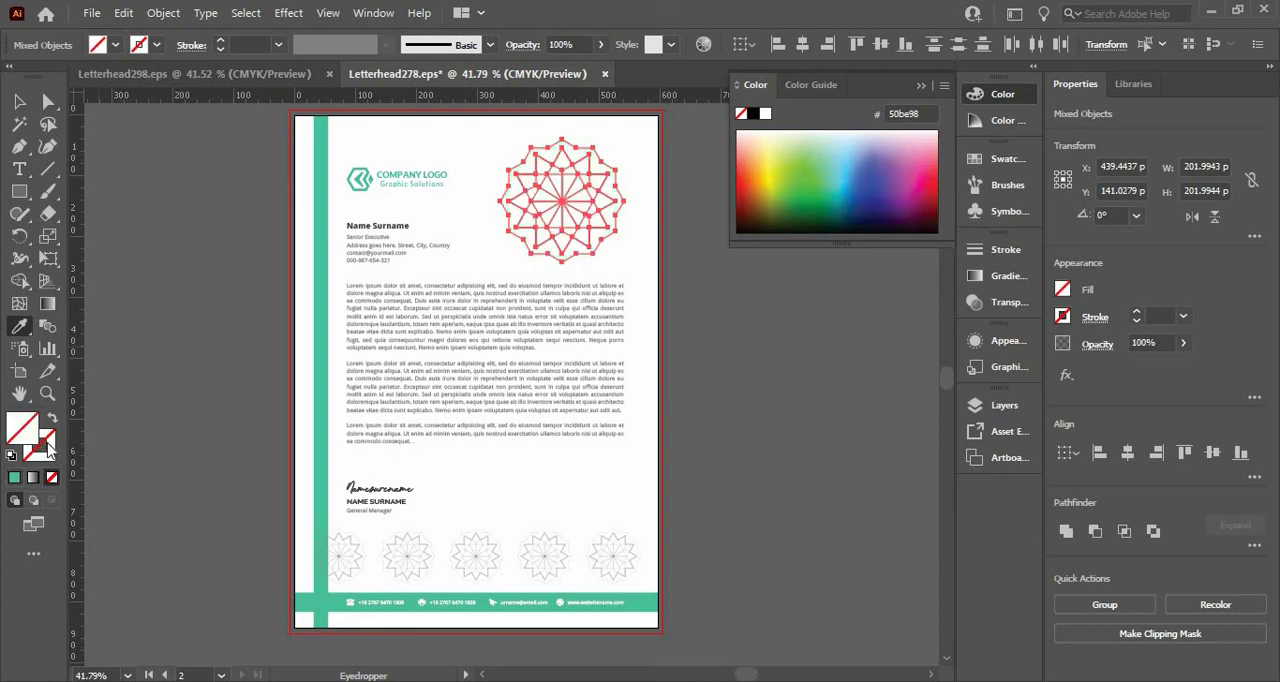
pyautogui.click(46, 446)
pyautogui.doubleClick(42, 444)
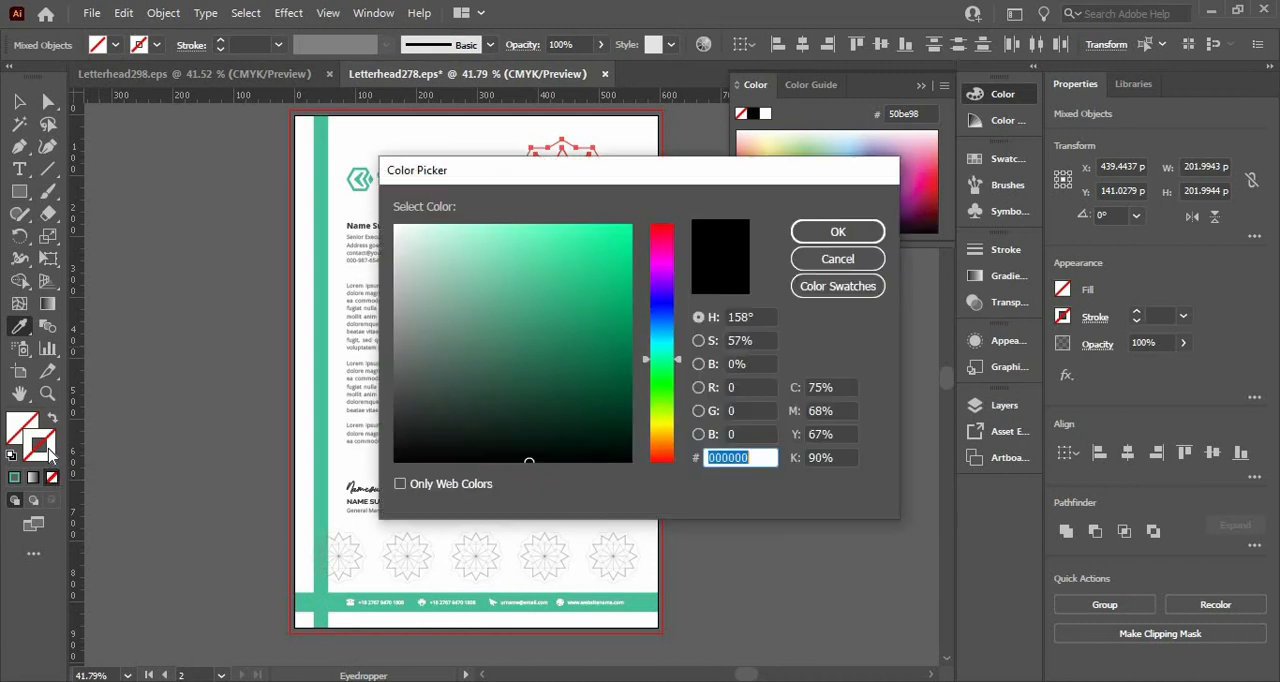
pyautogui.write('50be98')
pyautogui.press('Return')
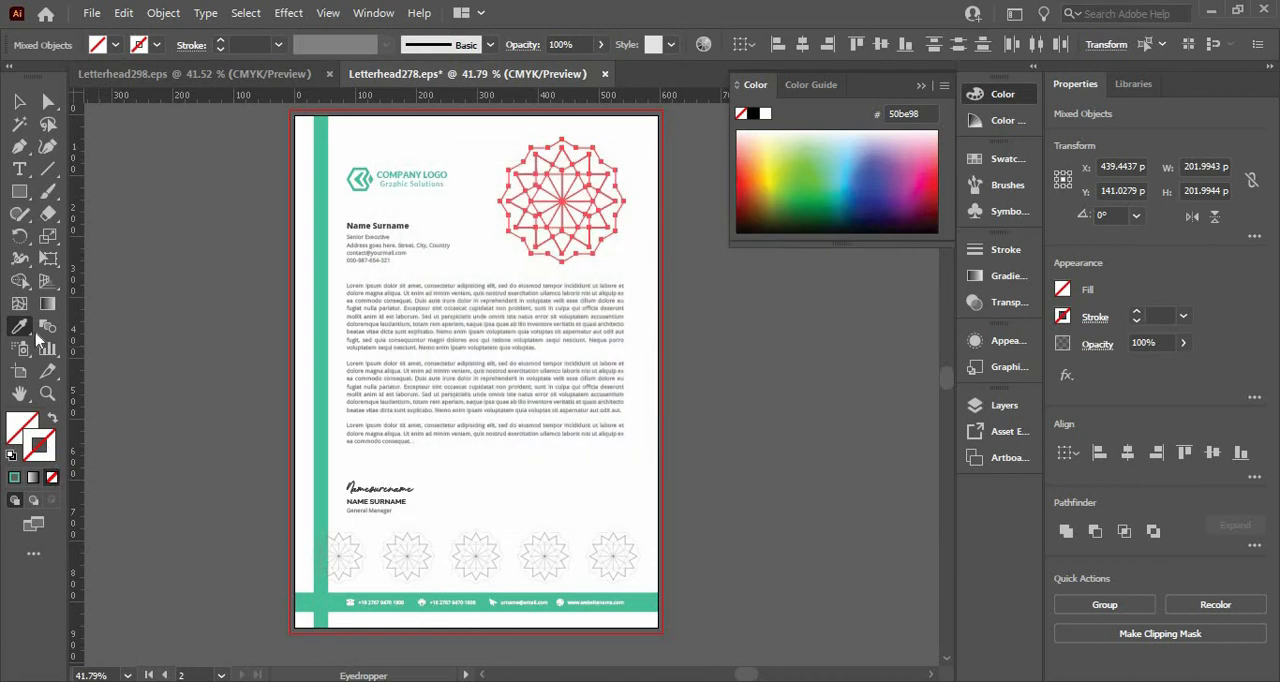
pyautogui.click(19, 101)
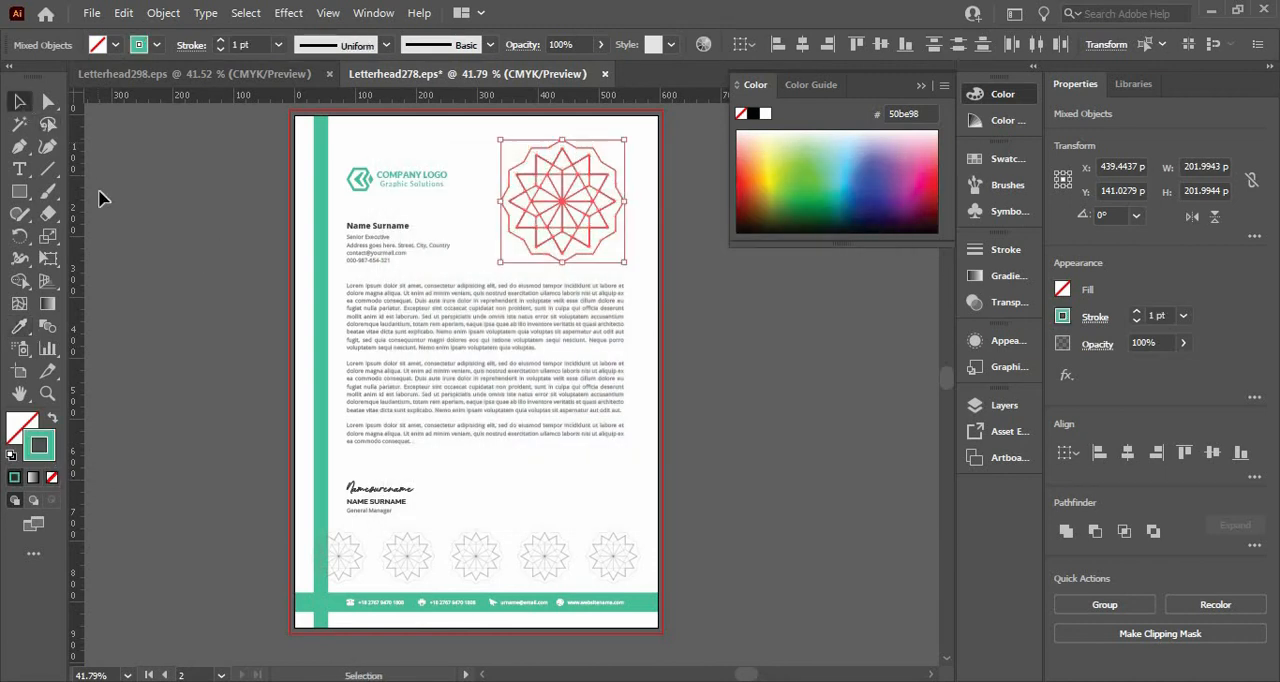
pyautogui.click(472, 173)
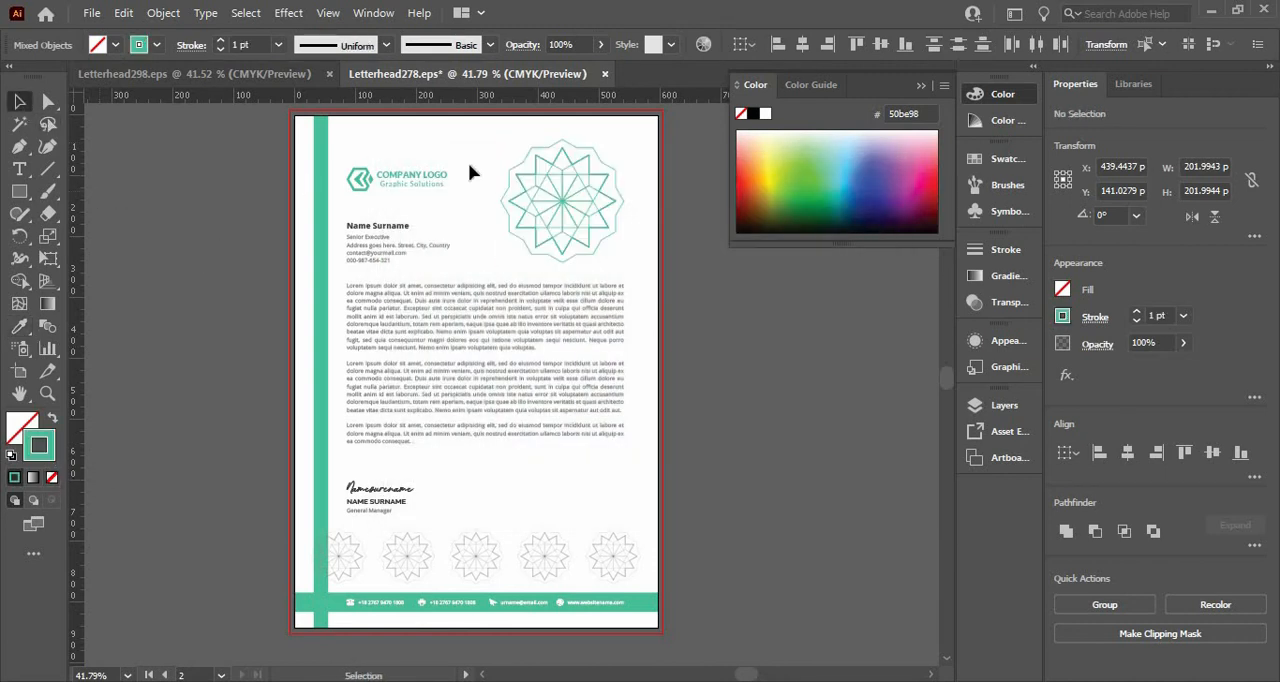
# Set the opacity of all paths of the large green rosette to 20%.
pyautogui.click(537, 185)
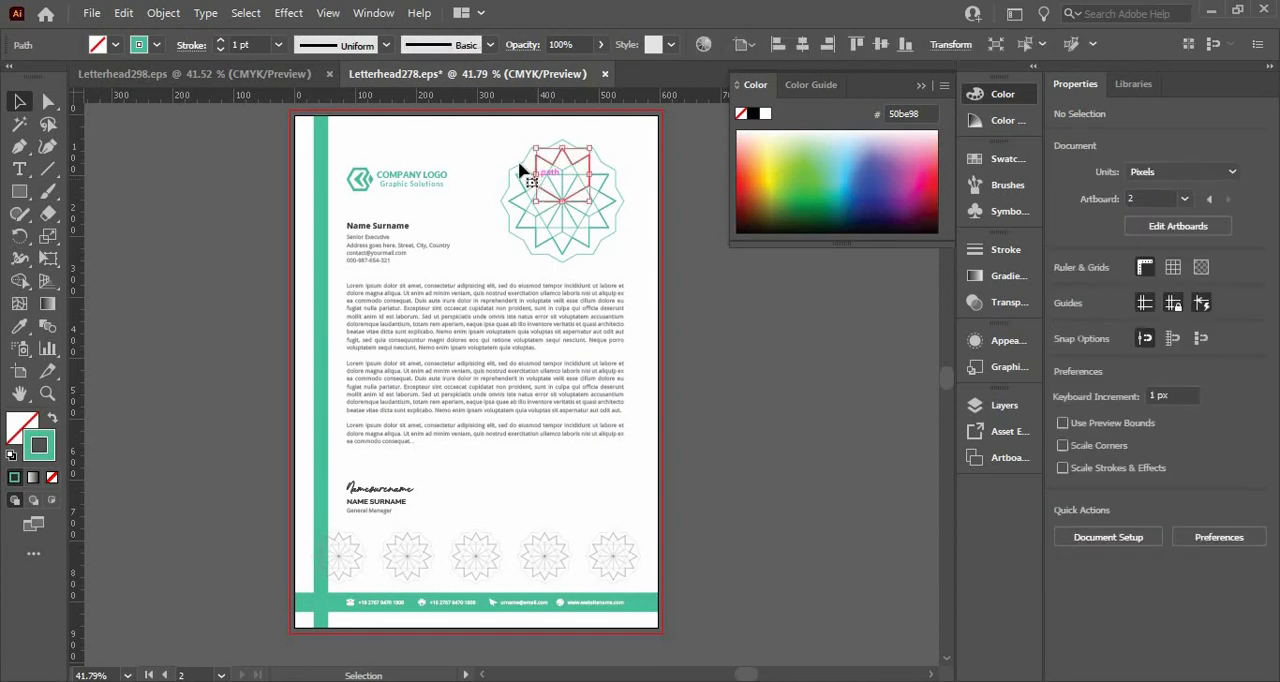
pyautogui.keyDown('shift'); pyautogui.click(616, 261); pyautogui.keyUp('shift')
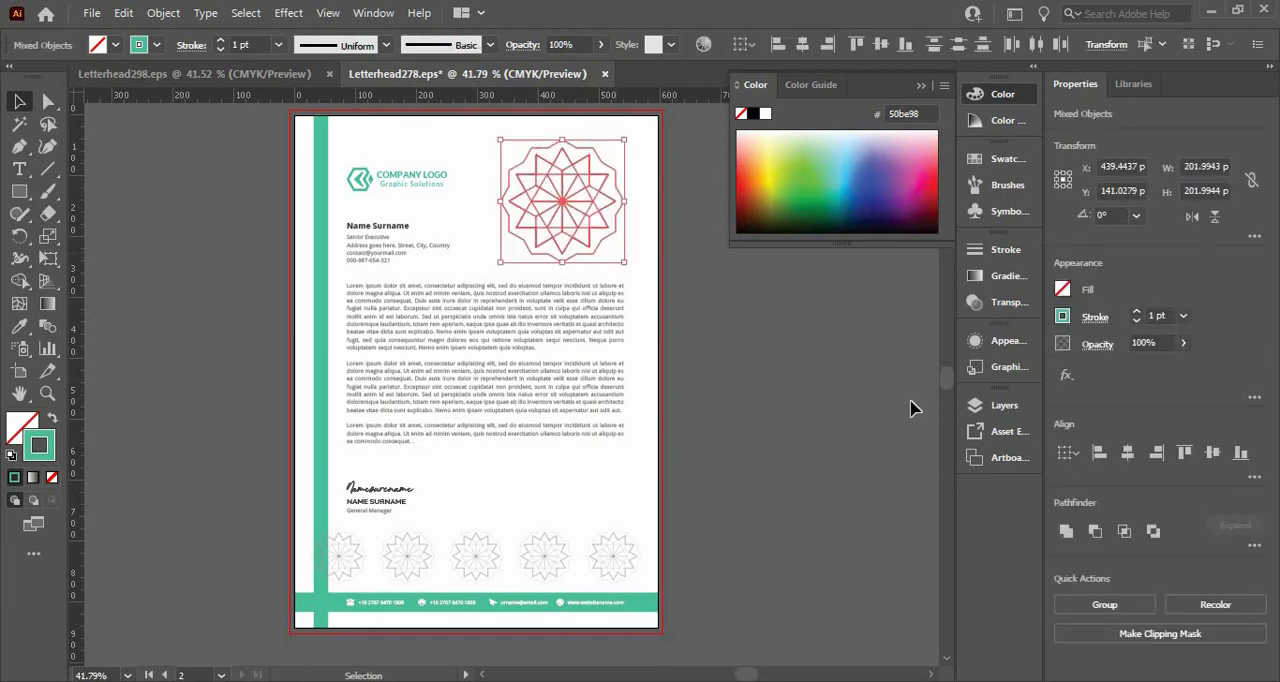
pyautogui.click(1158, 343)
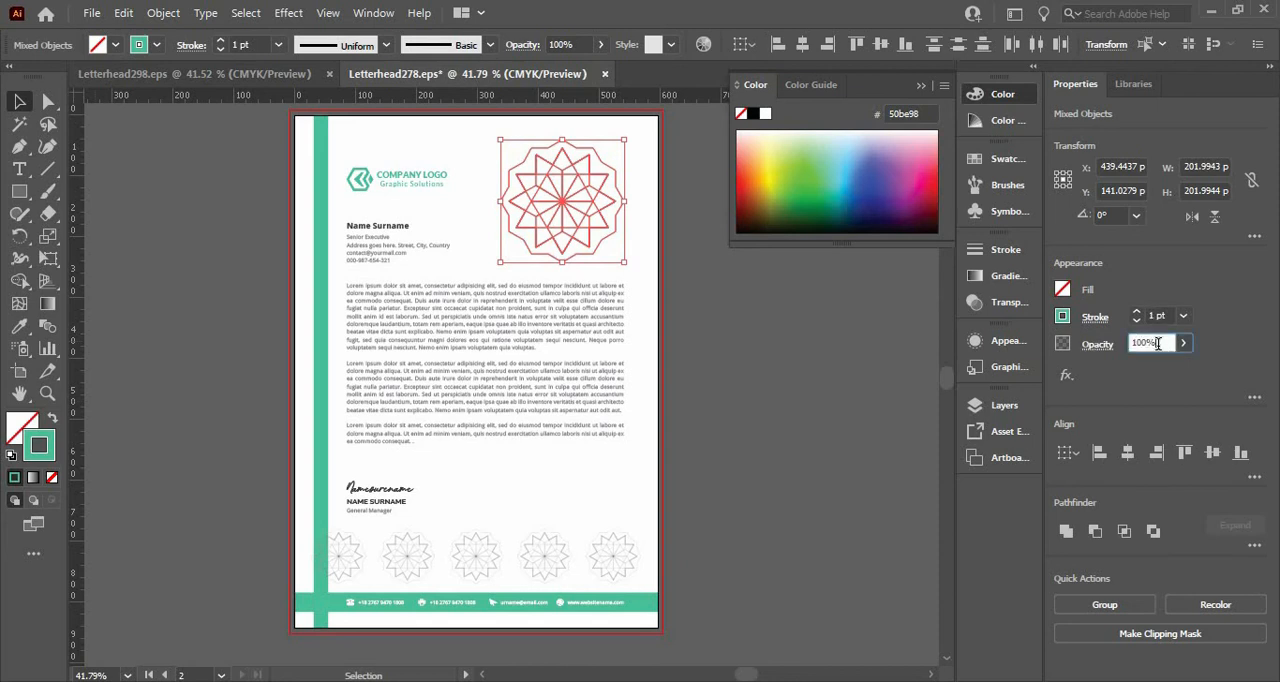
pyautogui.press('Return')
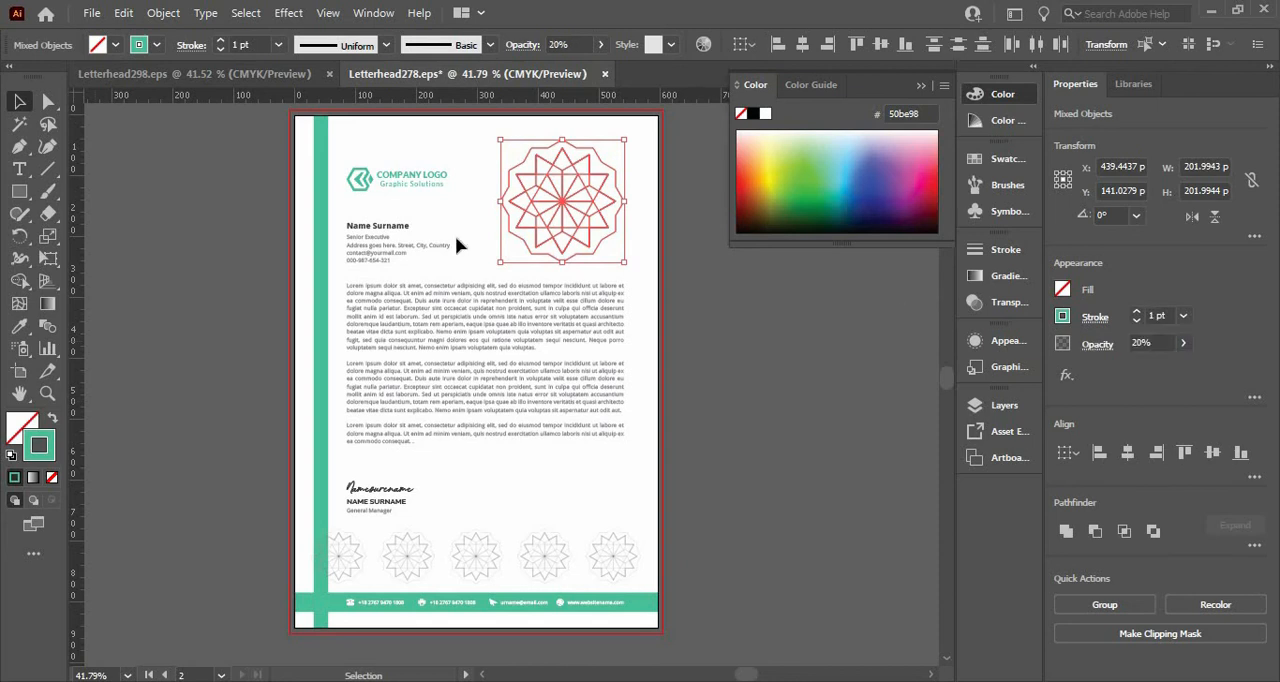
pyautogui.click(222, 188)
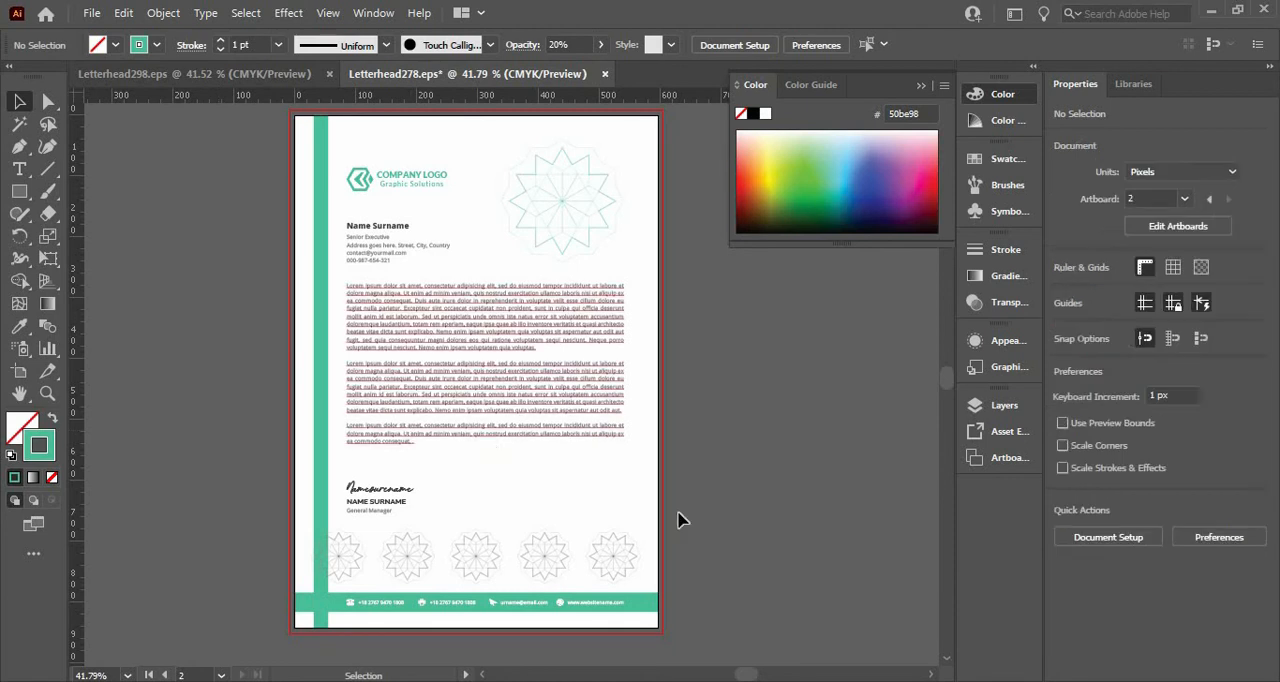
# Copy the large rosette's green stroke and 20% opacity onto the row of five small rosettes above the footer.
pyautogui.click(350, 551)
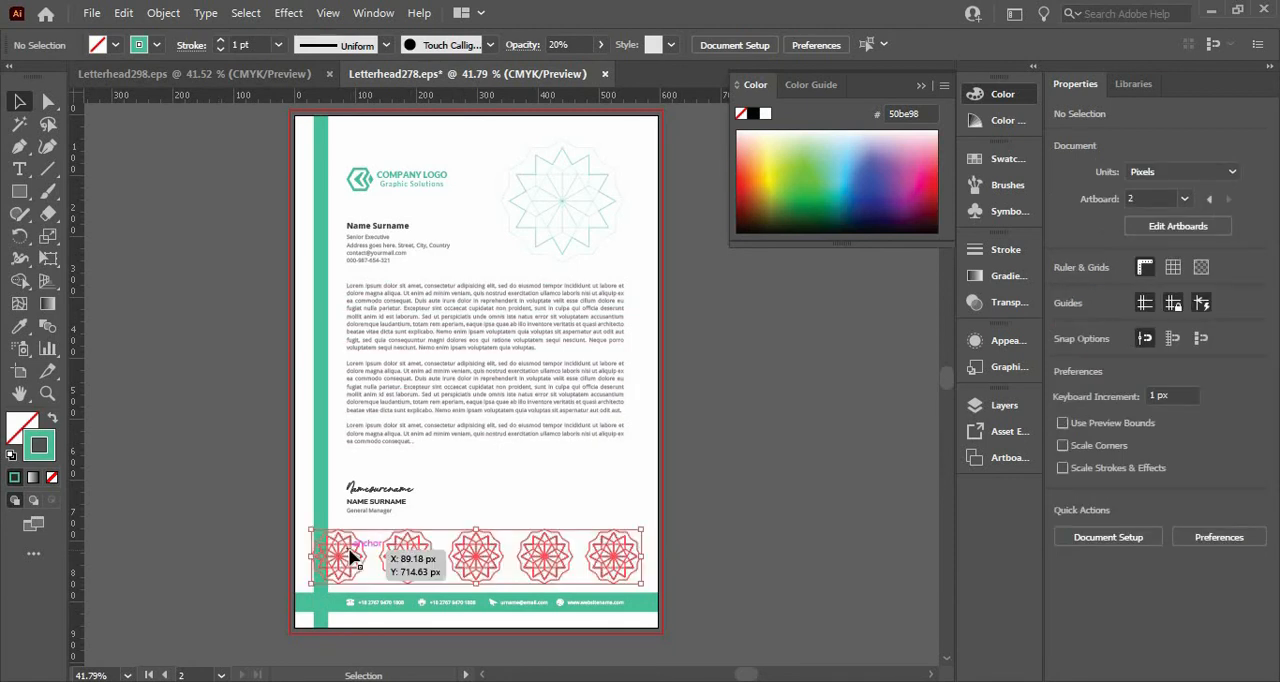
pyautogui.press('i')
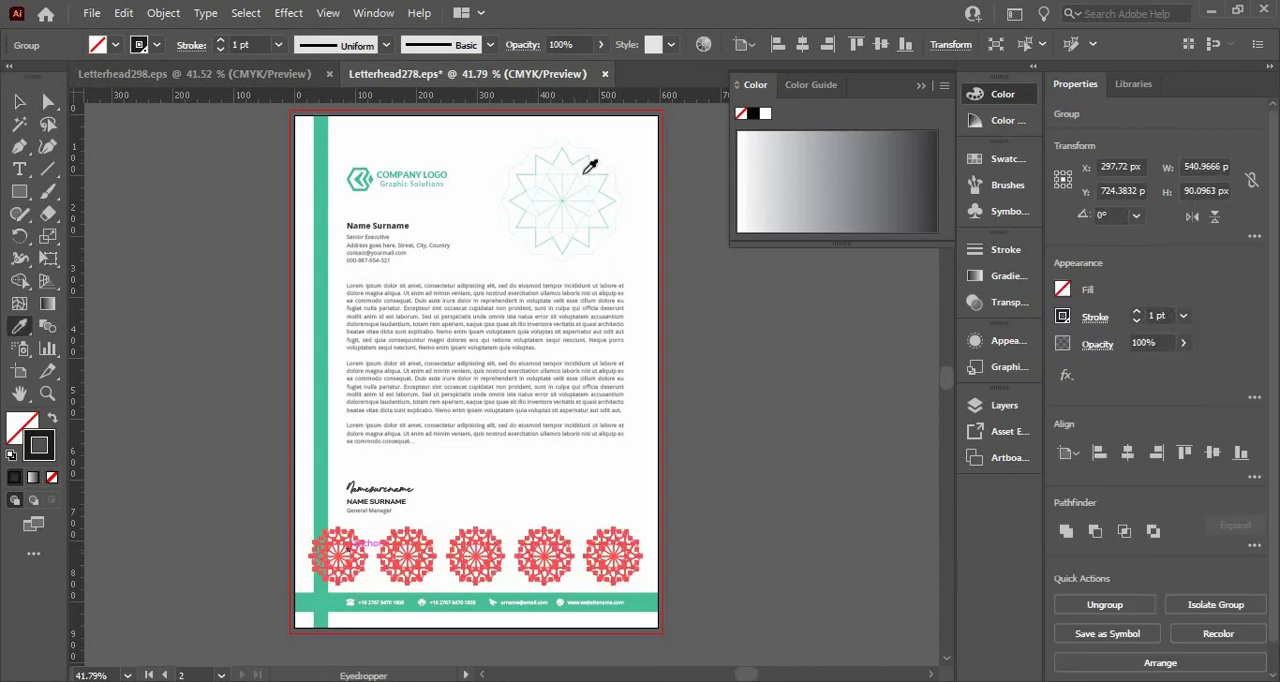
pyautogui.click(592, 164)
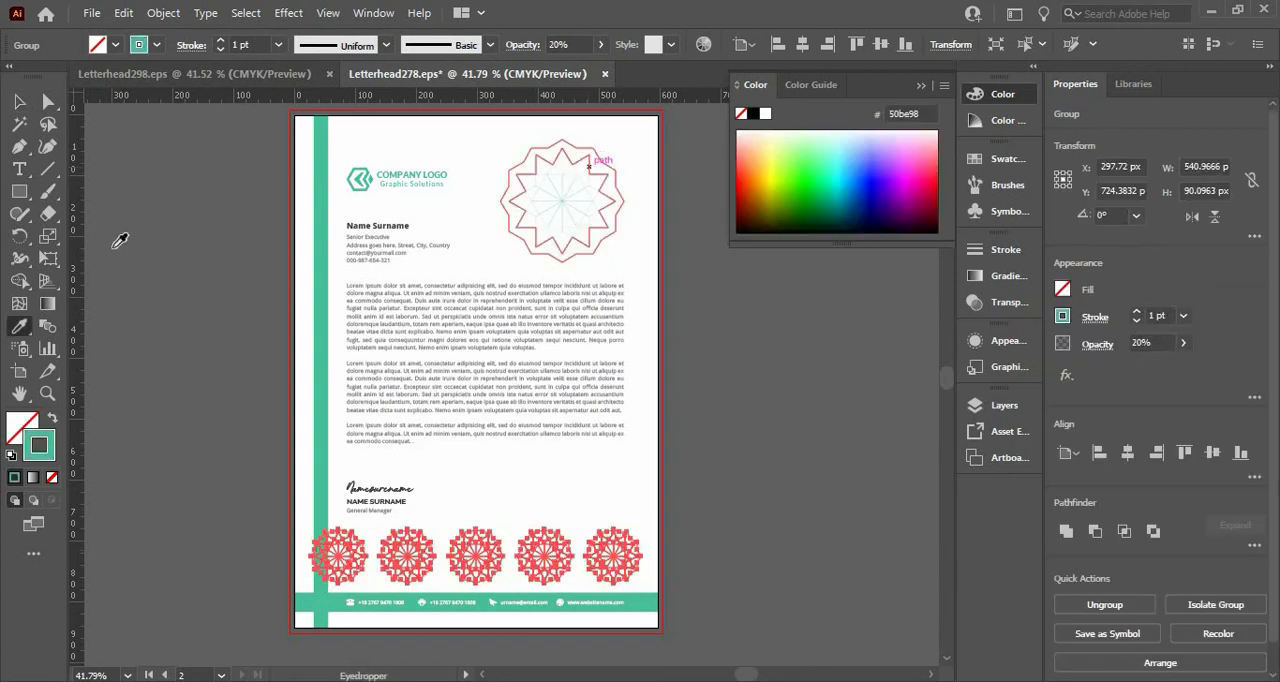
pyautogui.press('v')
pyautogui.click(171, 397)
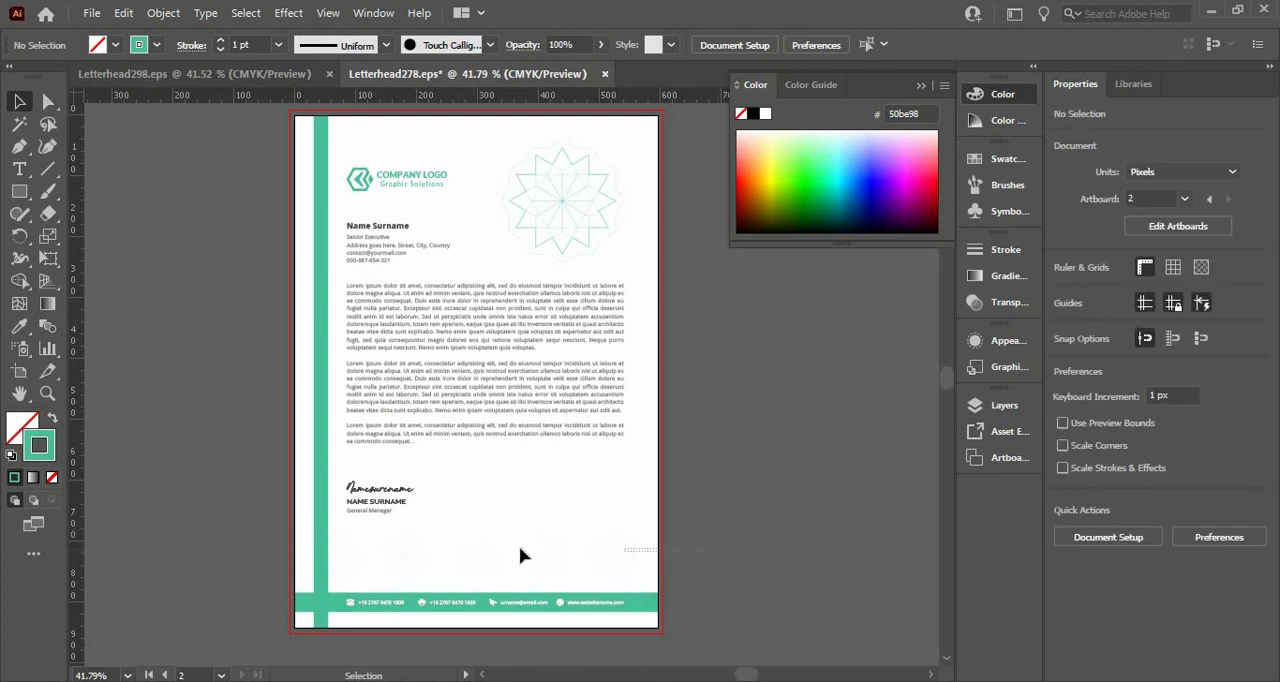
# Raise the opacity of the row of five small rosettes above the footer bar.
pyautogui.moveTo(519, 547); pyautogui.dragTo(336, 556)
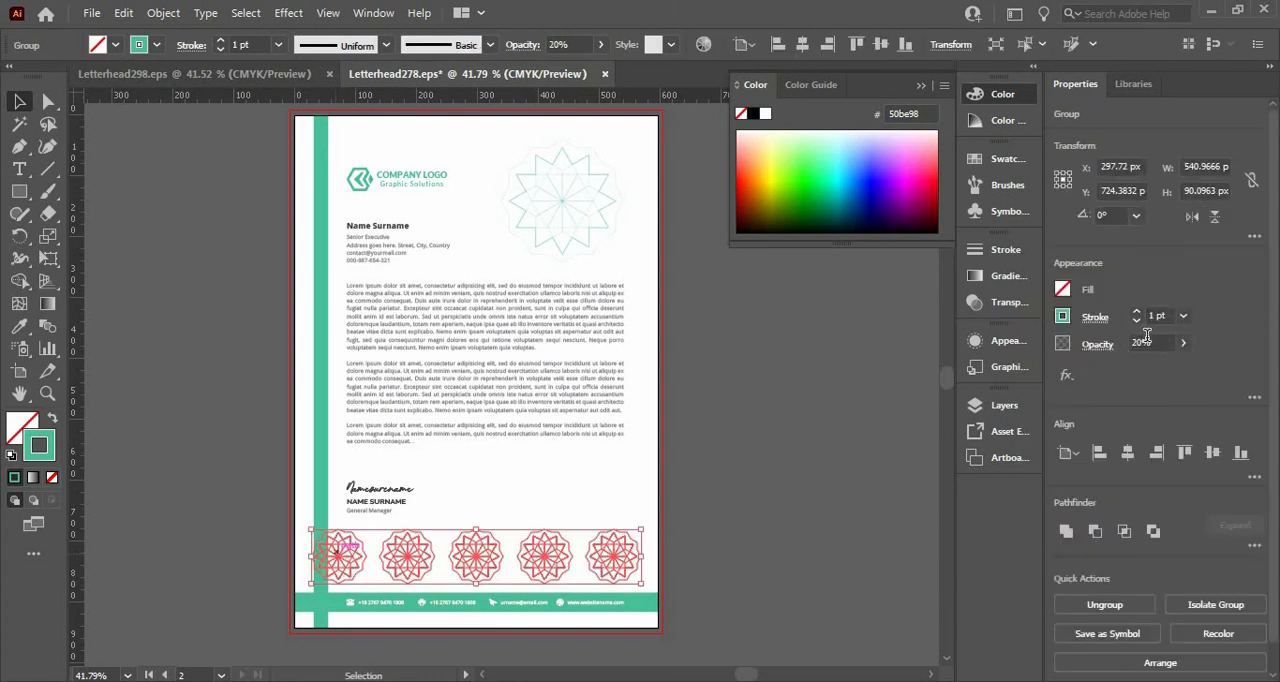
pyautogui.click(1147, 338)
pyautogui.click(740, 400)
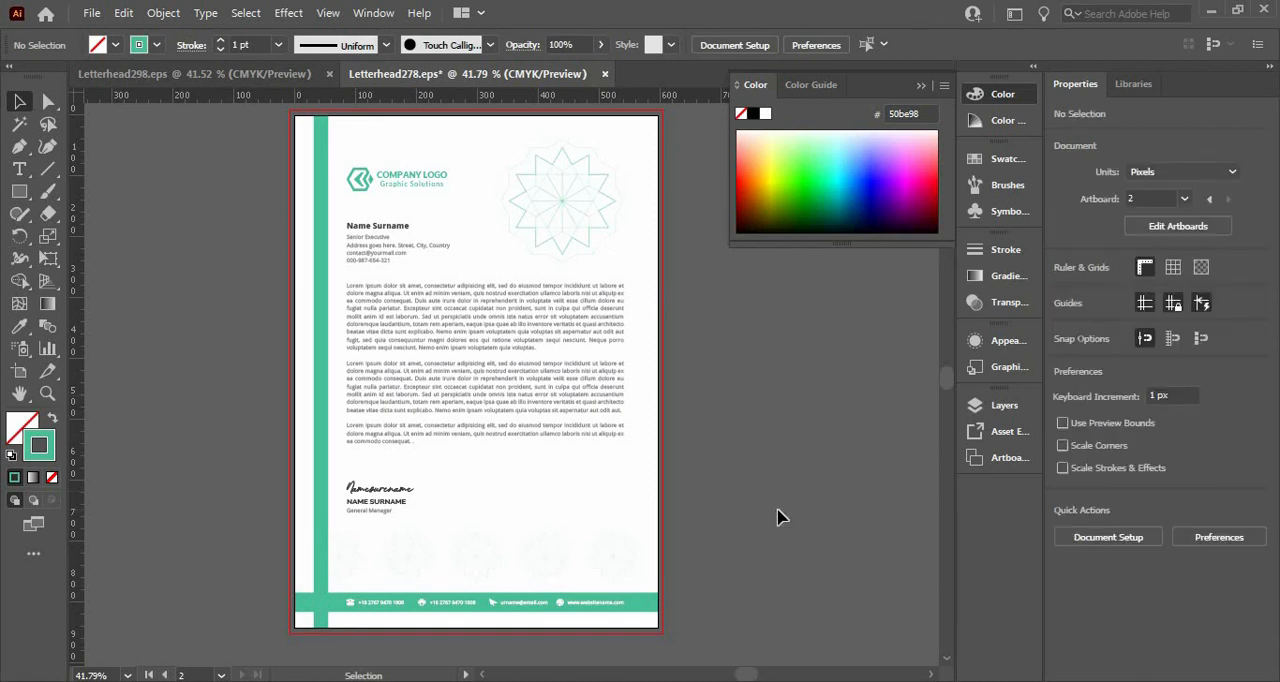
pyautogui.press('ctrl')
pyautogui.press('ctrl')
pyautogui.hotkey('ctrl', 'shift')
pyautogui.click(349, 381)
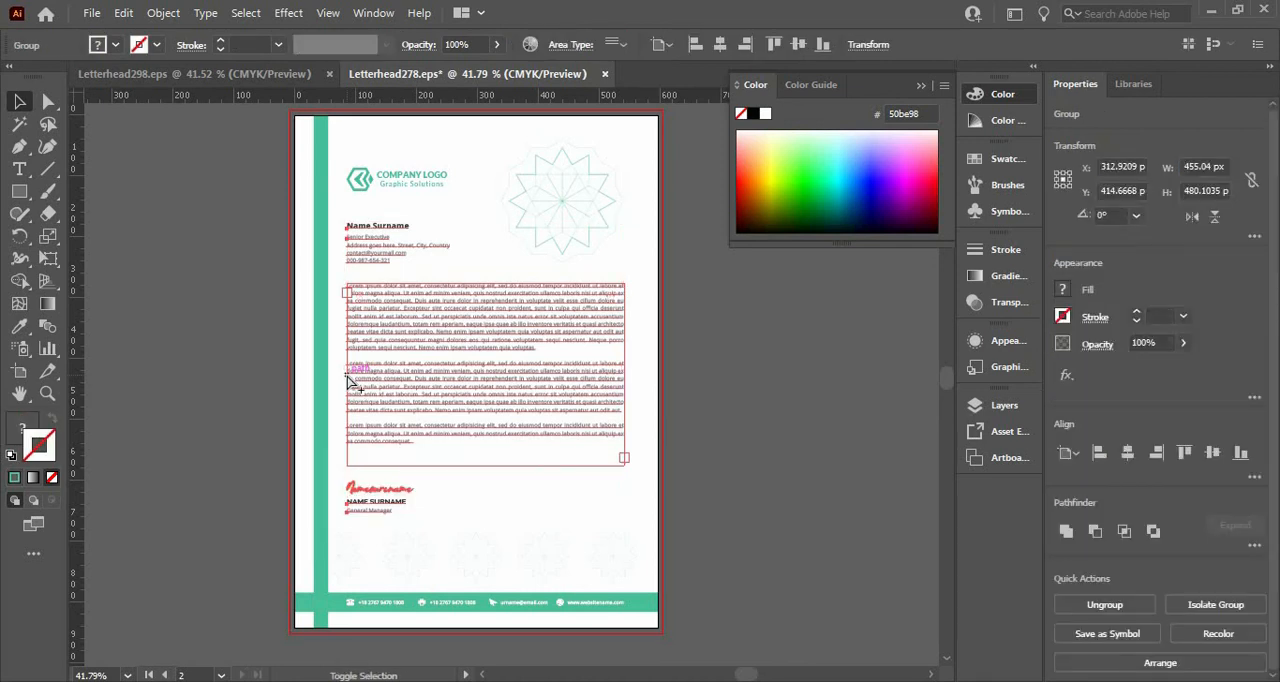
pyautogui.hotkey('ctrl', 'alt', 'shift', 's')
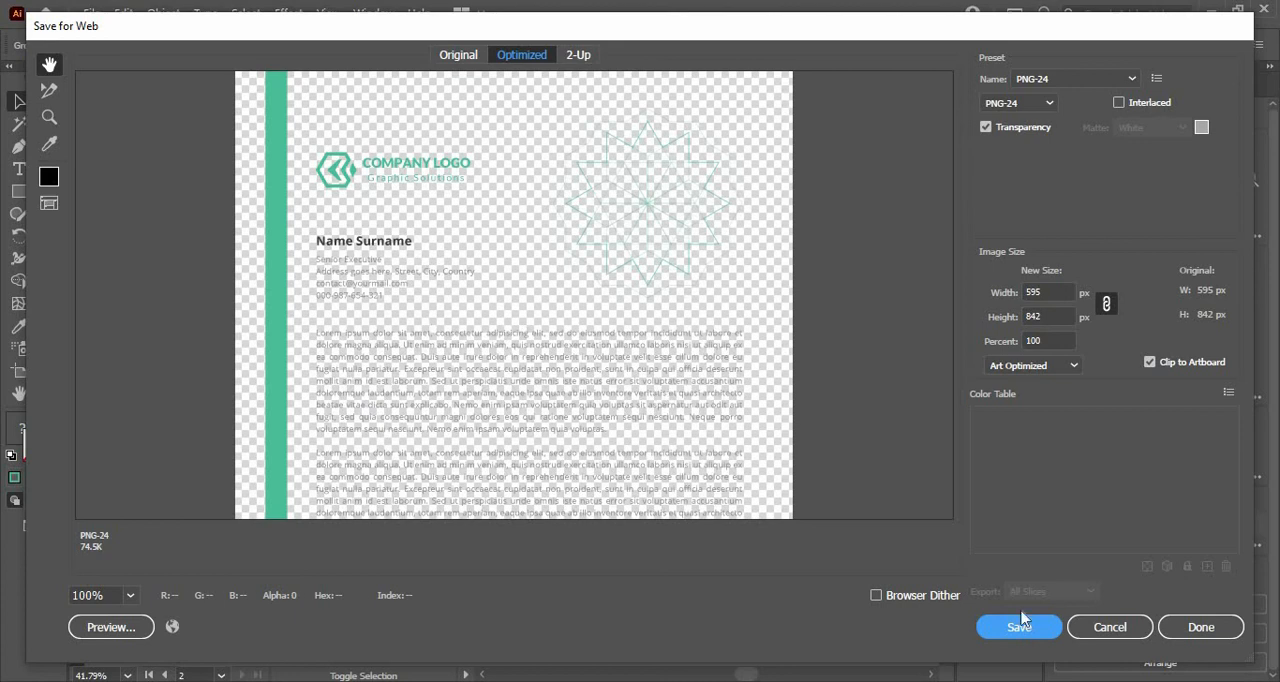
pyautogui.click(1126, 626)
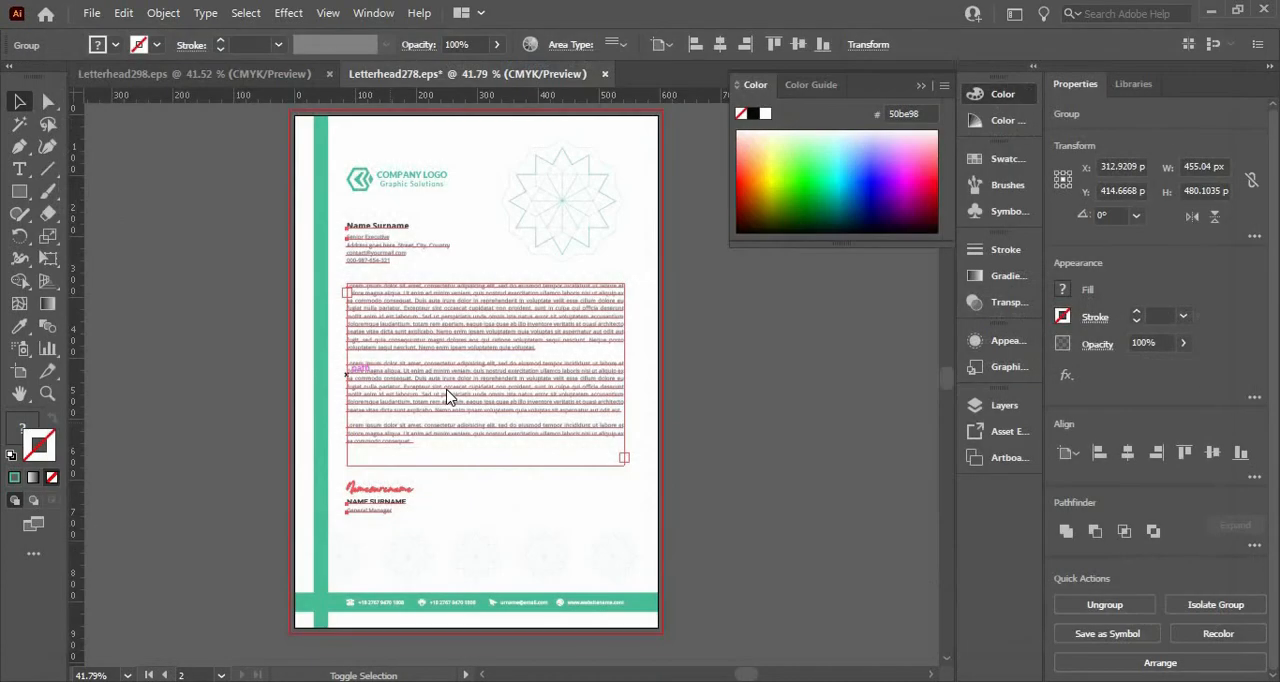
# Draw a rectangle about 613 by 860 px covering the page and its bleed, and fill it with the black swatch.
pyautogui.click(19, 191)
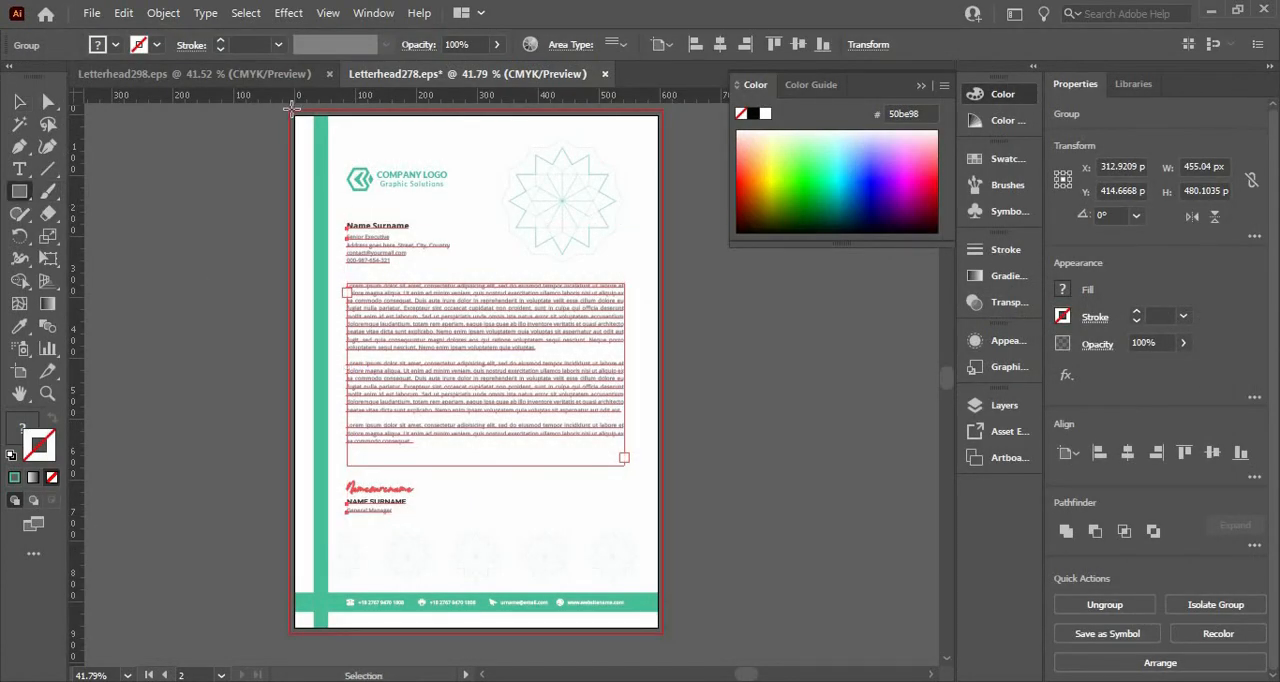
pyautogui.moveTo(293, 113); pyautogui.dragTo(664, 631)
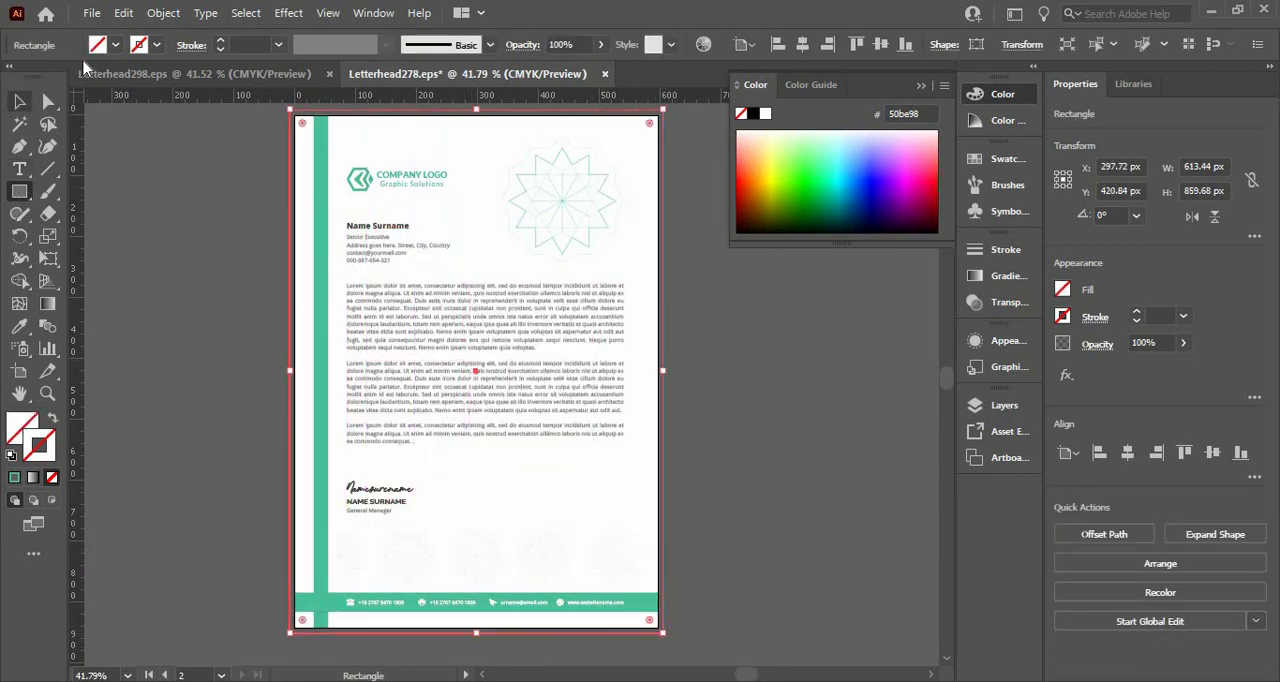
pyautogui.click(114, 46)
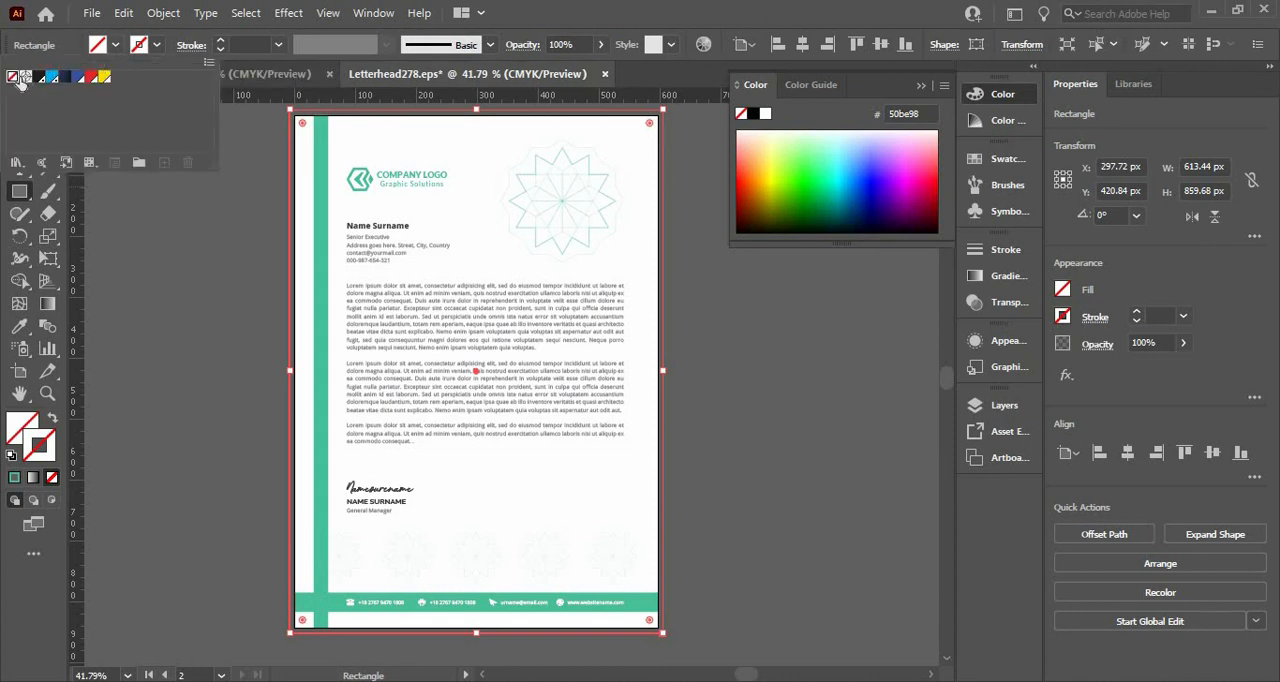
pyautogui.click(34, 78)
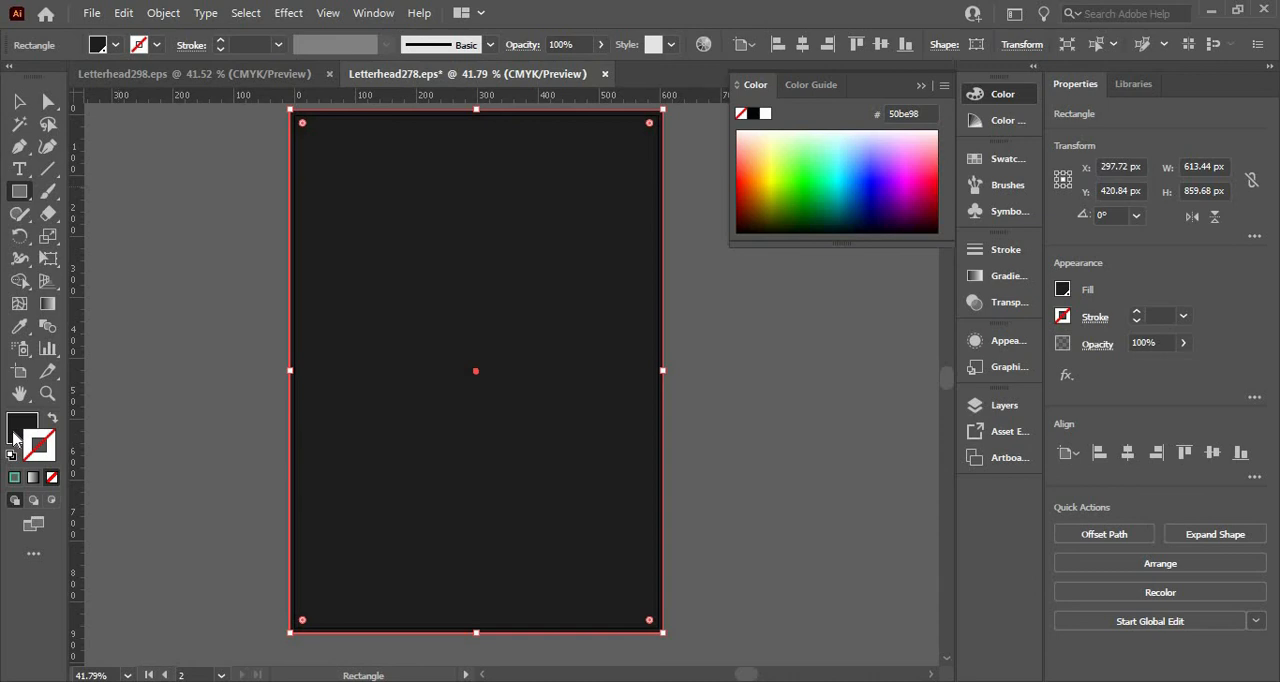
# Change both the stroke and the fill of the page-sized black rectangle to white (ffffff).
pyautogui.doubleClick(17, 428)
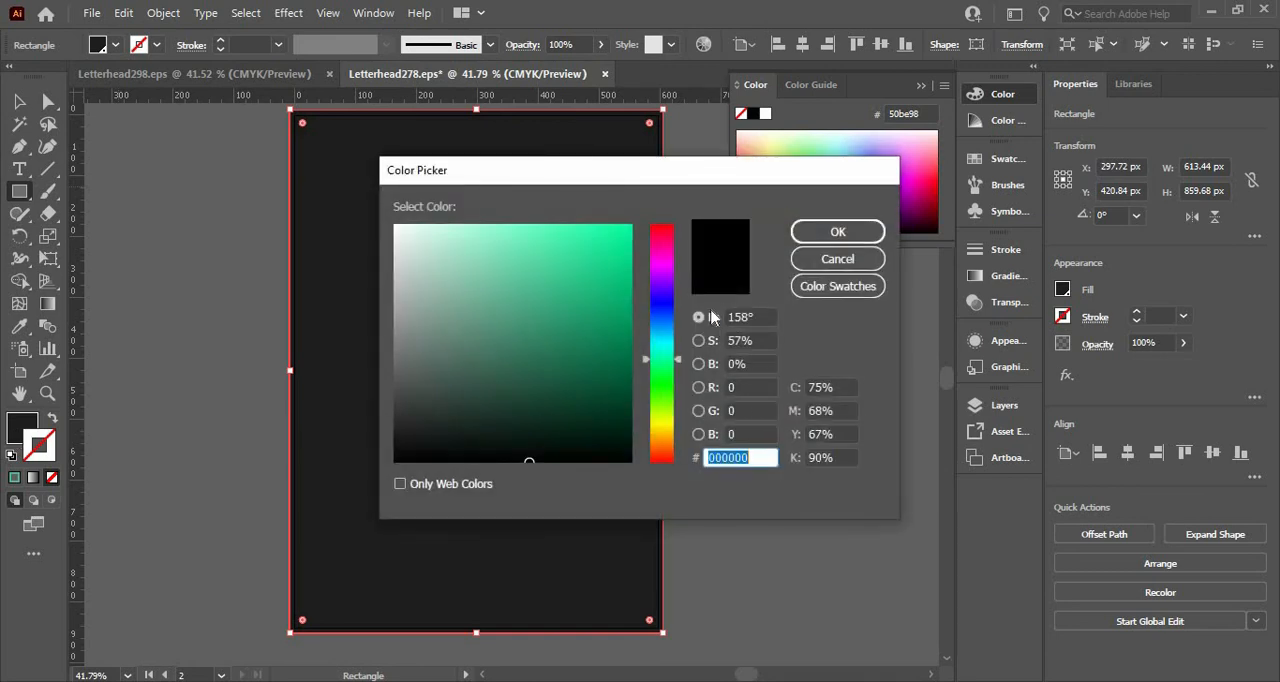
pyautogui.moveTo(440, 260); pyautogui.dragTo(374, 214)
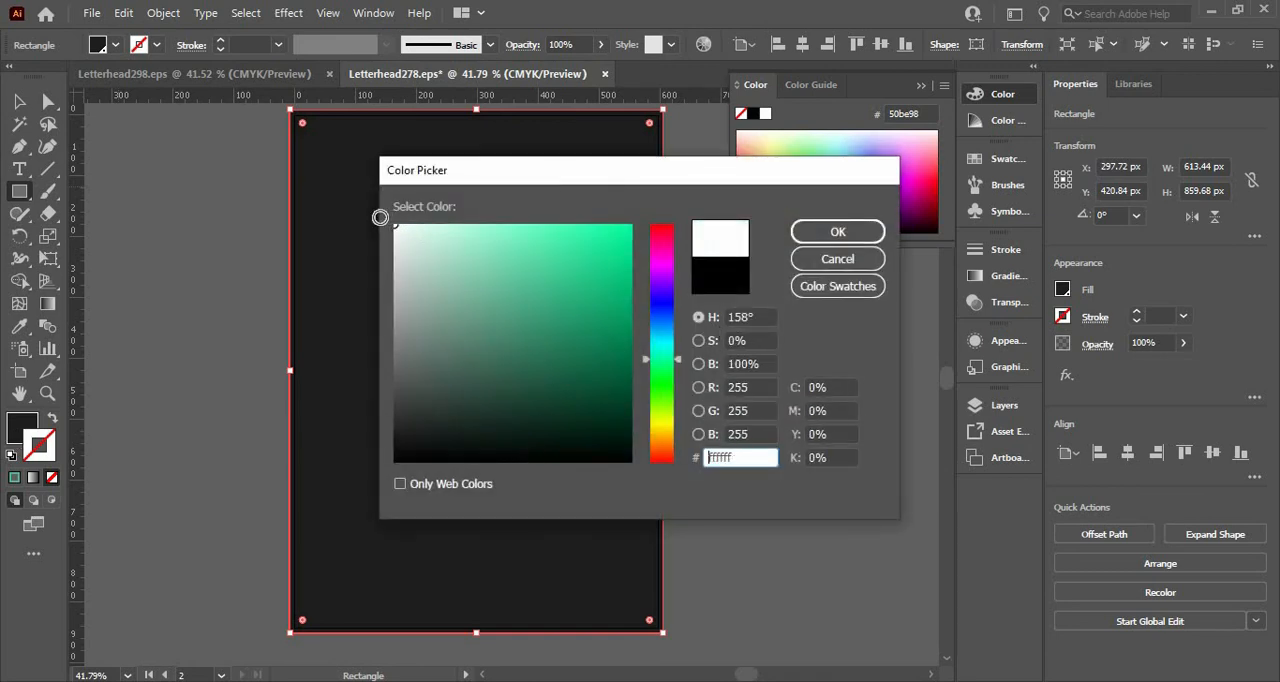
pyautogui.click(840, 231)
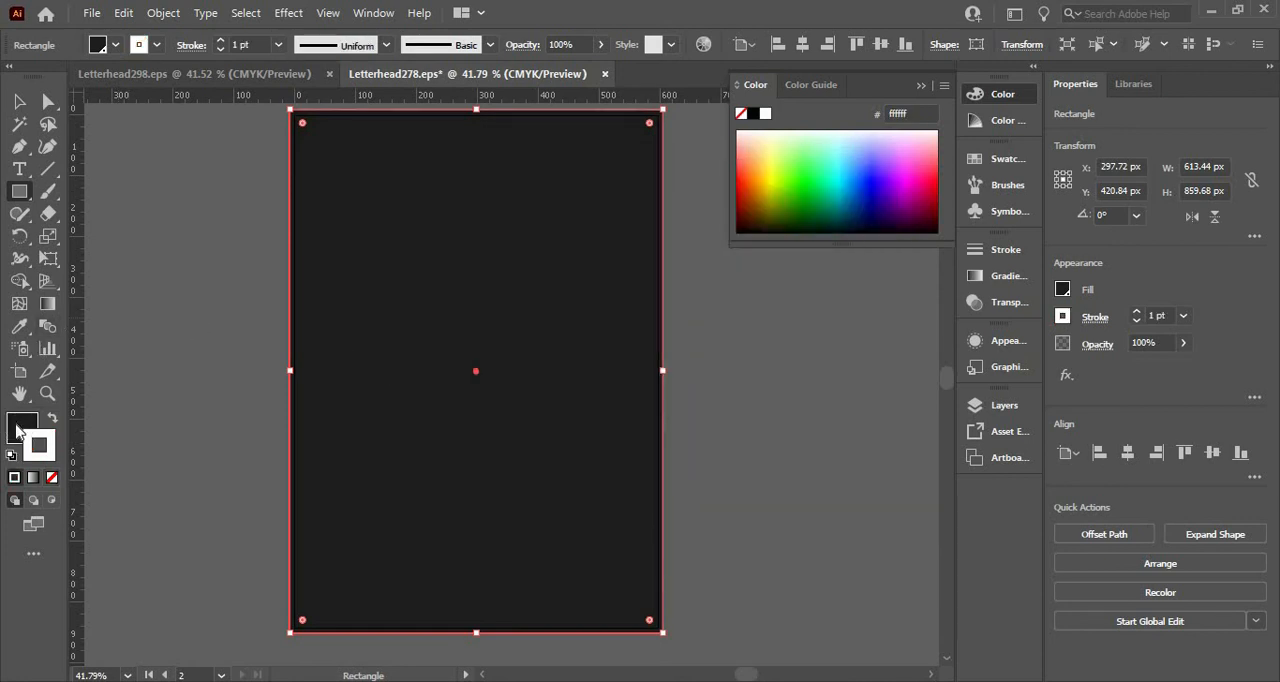
pyautogui.click(17, 430)
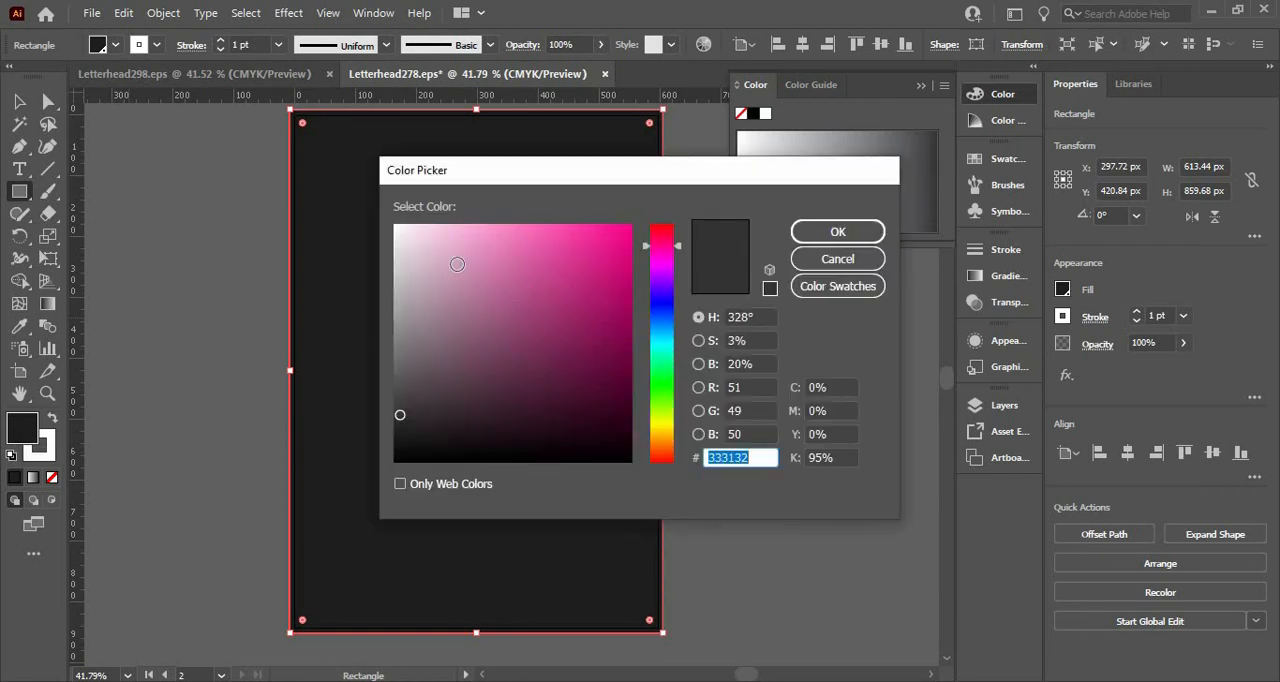
pyautogui.moveTo(457, 265); pyautogui.dragTo(360, 214)
pyautogui.click(769, 288)
pyautogui.click(843, 233)
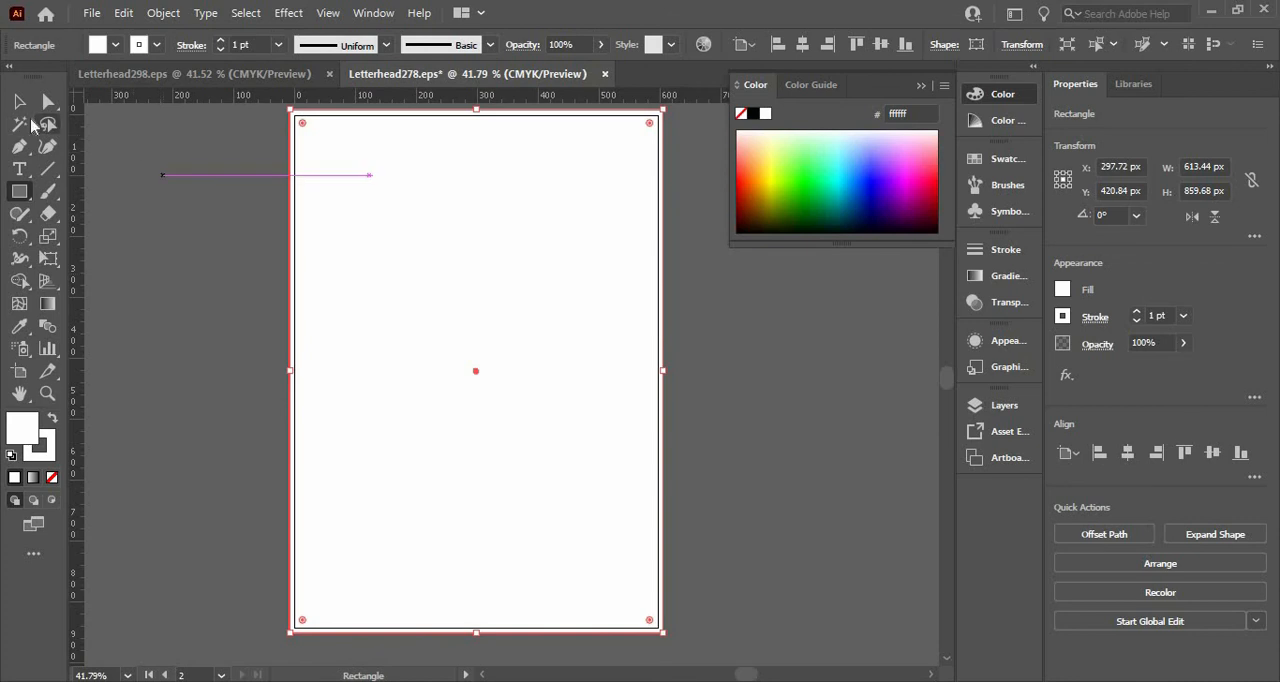
# Send the white background rectangle to the back, behind all the letterhead artwork.
pyautogui.press('v')
pyautogui.rightClick(410, 241)
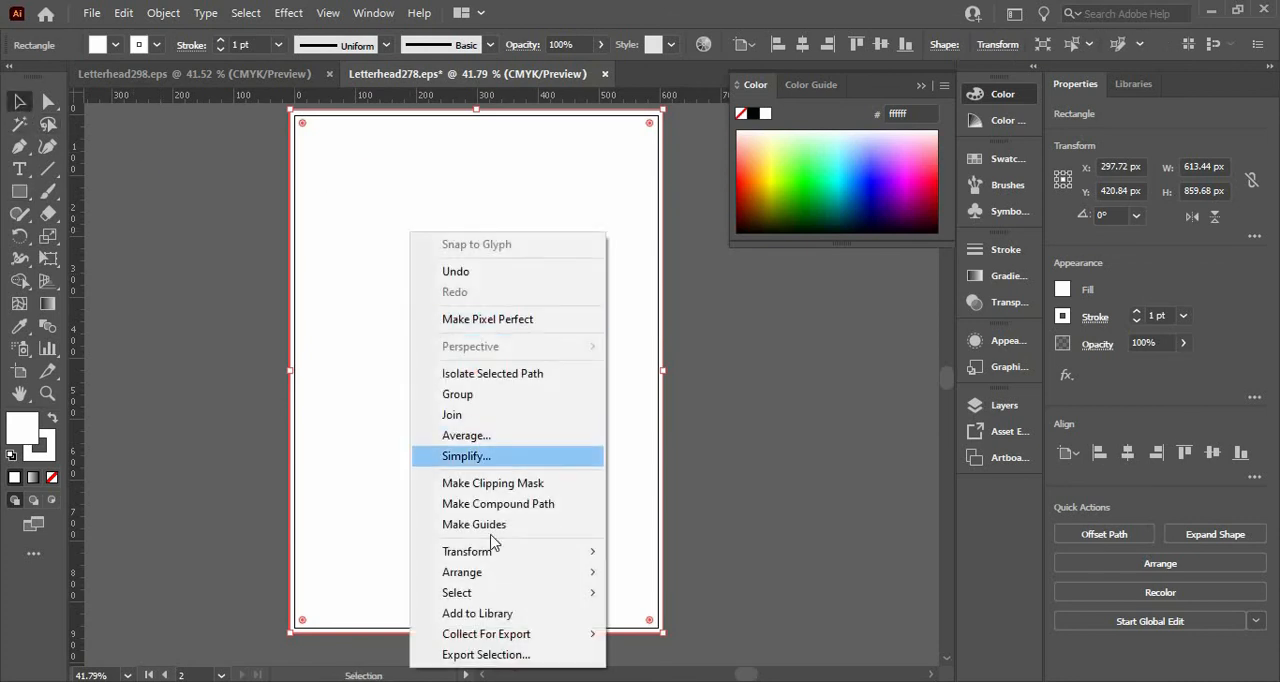
pyautogui.moveTo(597, 574)
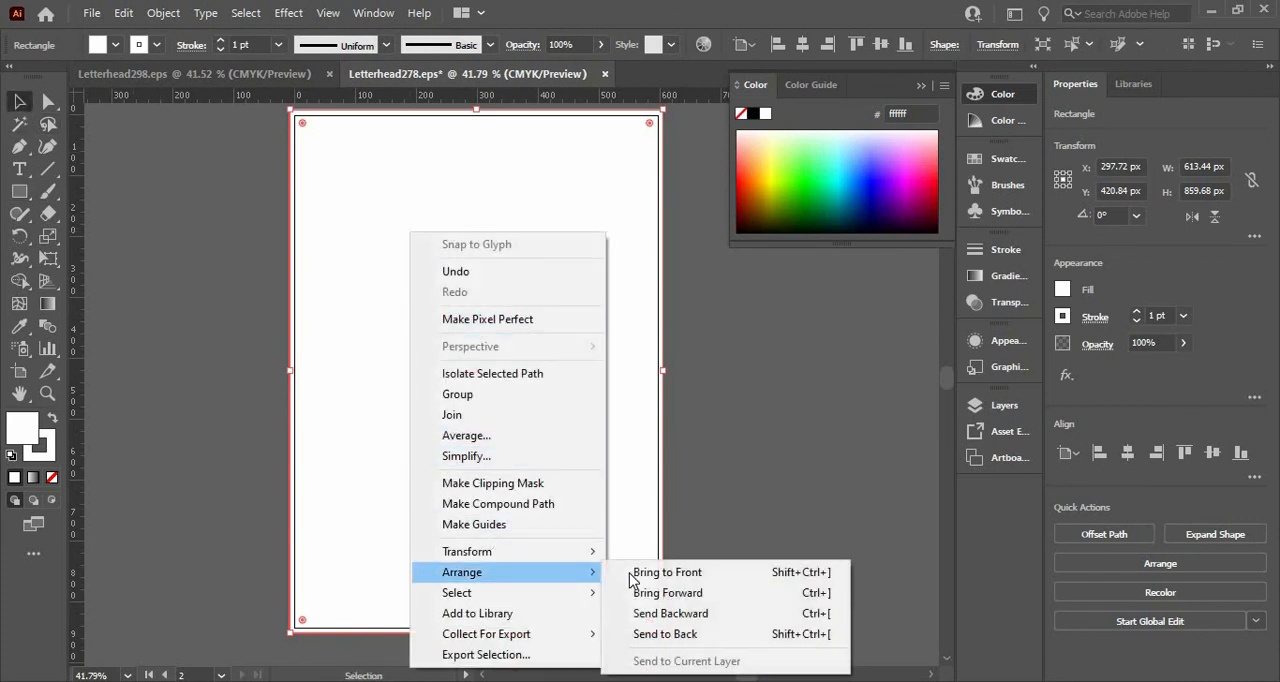
pyautogui.click(664, 634)
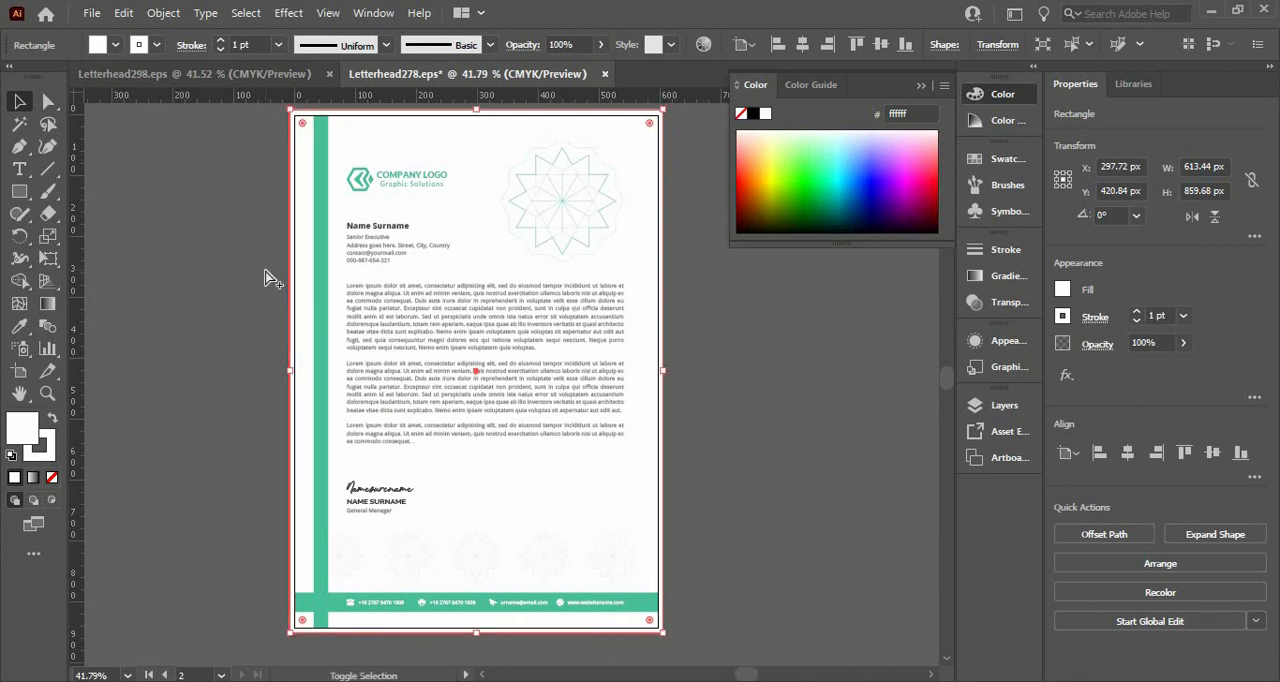
# Examine the whole letterhead from header to footer in the Save for Web PNG-24 preview, and close it without saving.
pyautogui.hotkey('ctrl', 'alt', 'shift', 's')
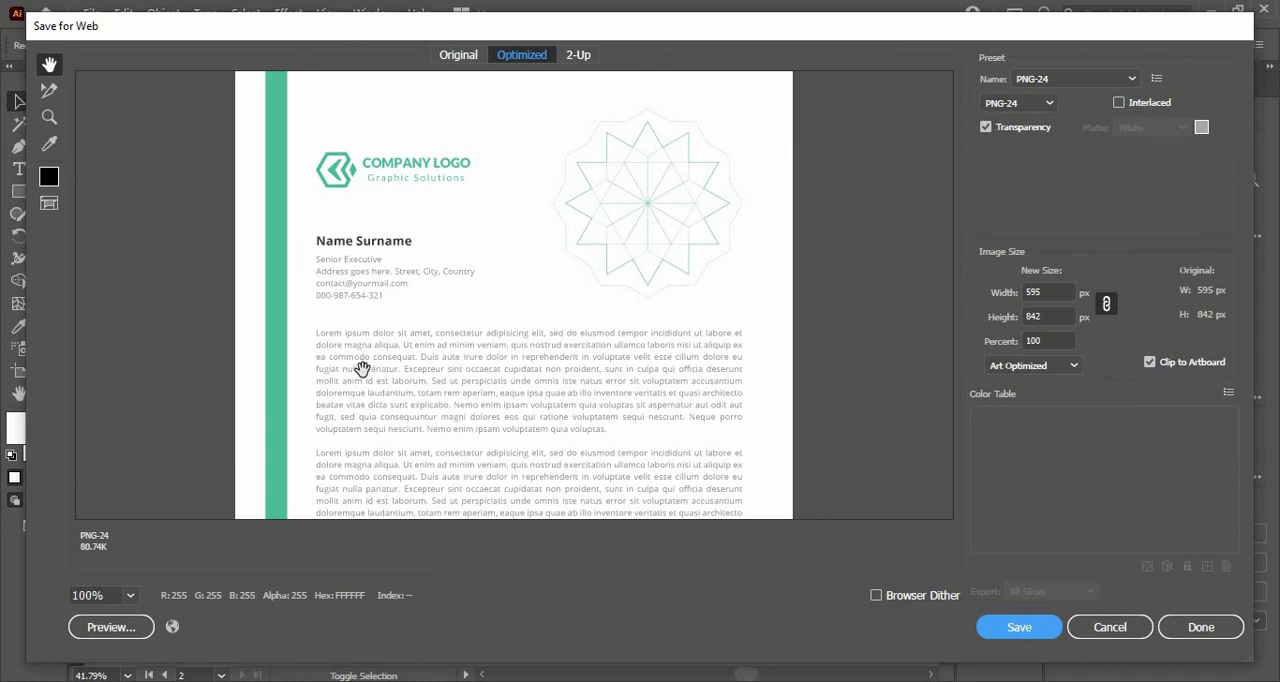
pyautogui.scroll(-9, 358, 266)
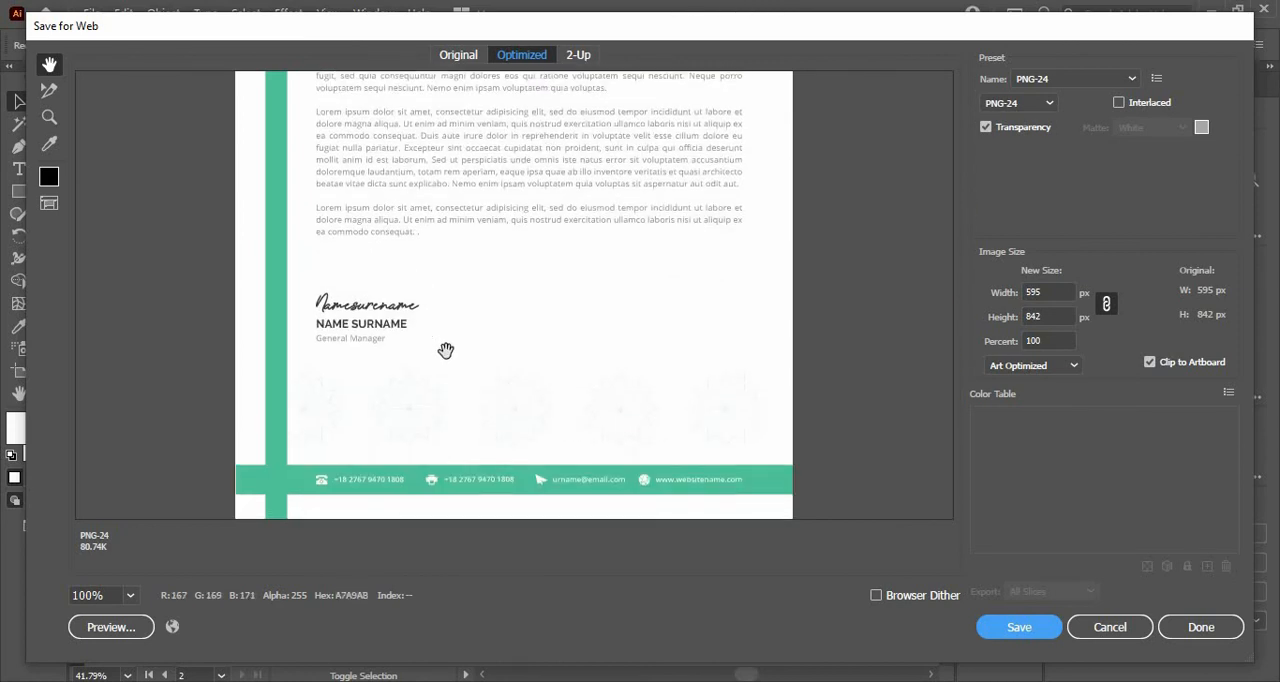
pyautogui.moveTo(543, 317); pyautogui.dragTo(583, 258)
pyautogui.moveTo(559, 372)
pyautogui.mouseDown()
pyautogui.moveTo(552, 508)
pyautogui.moveTo(590, 667)
pyautogui.mouseUp()
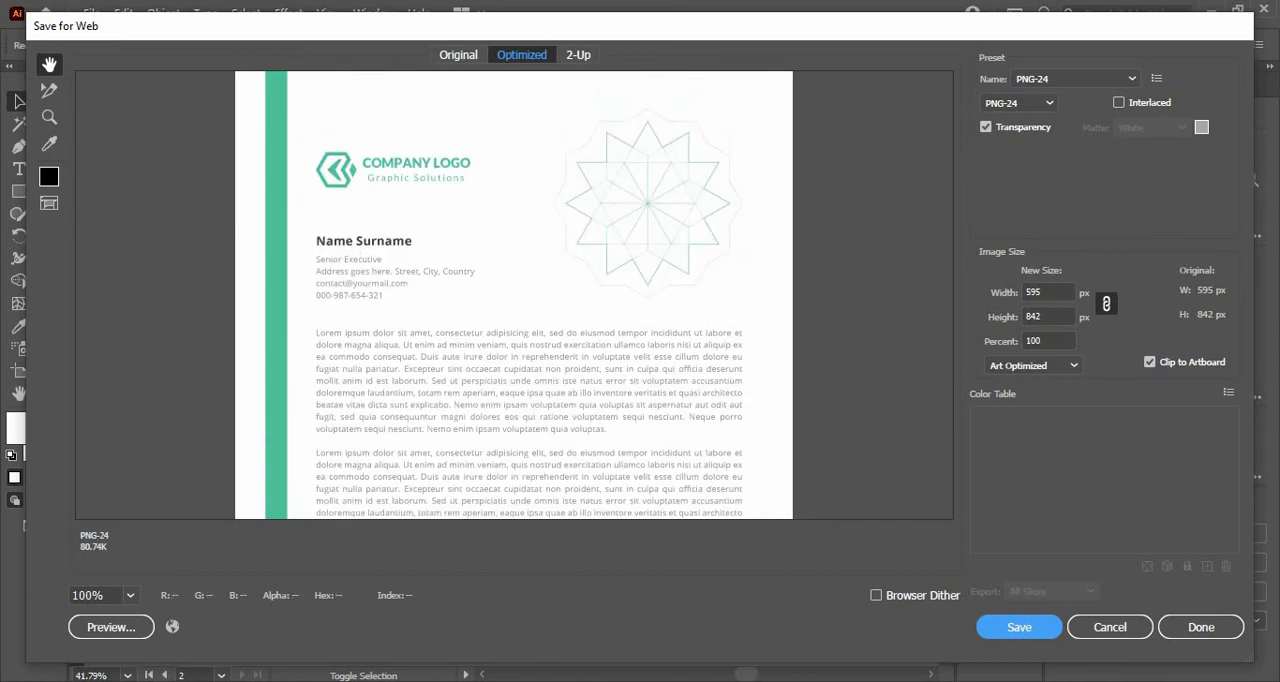
pyautogui.click(1134, 631)
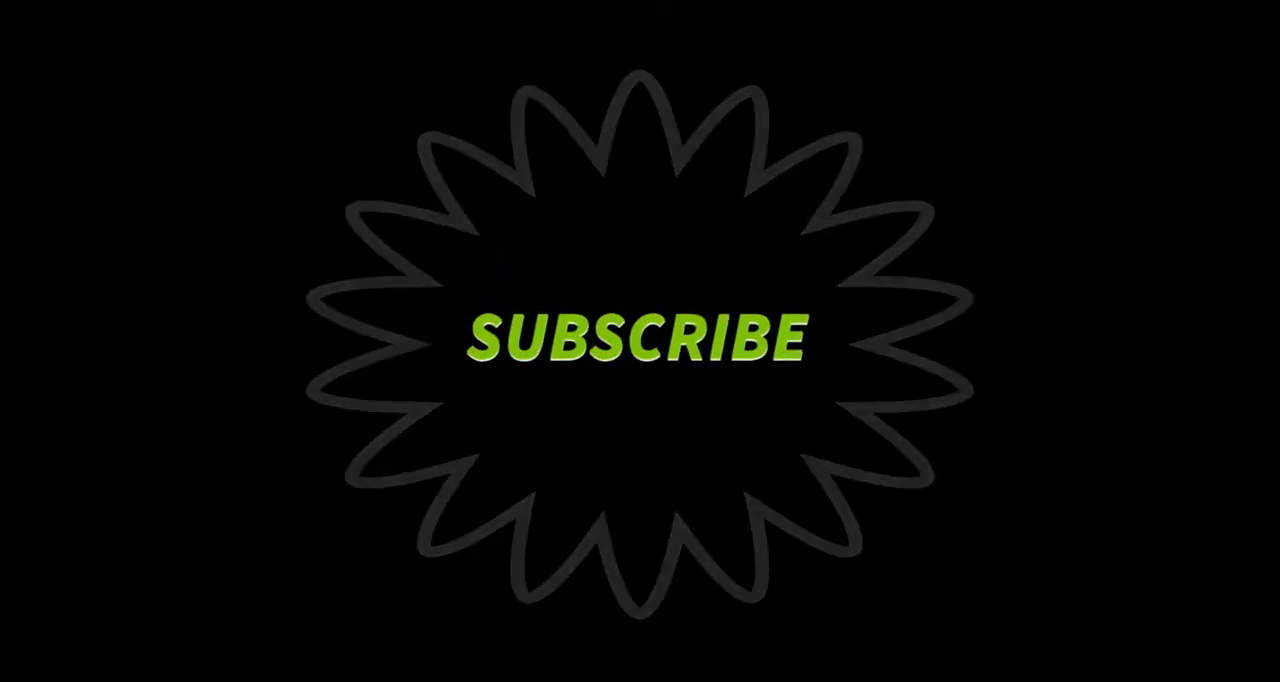